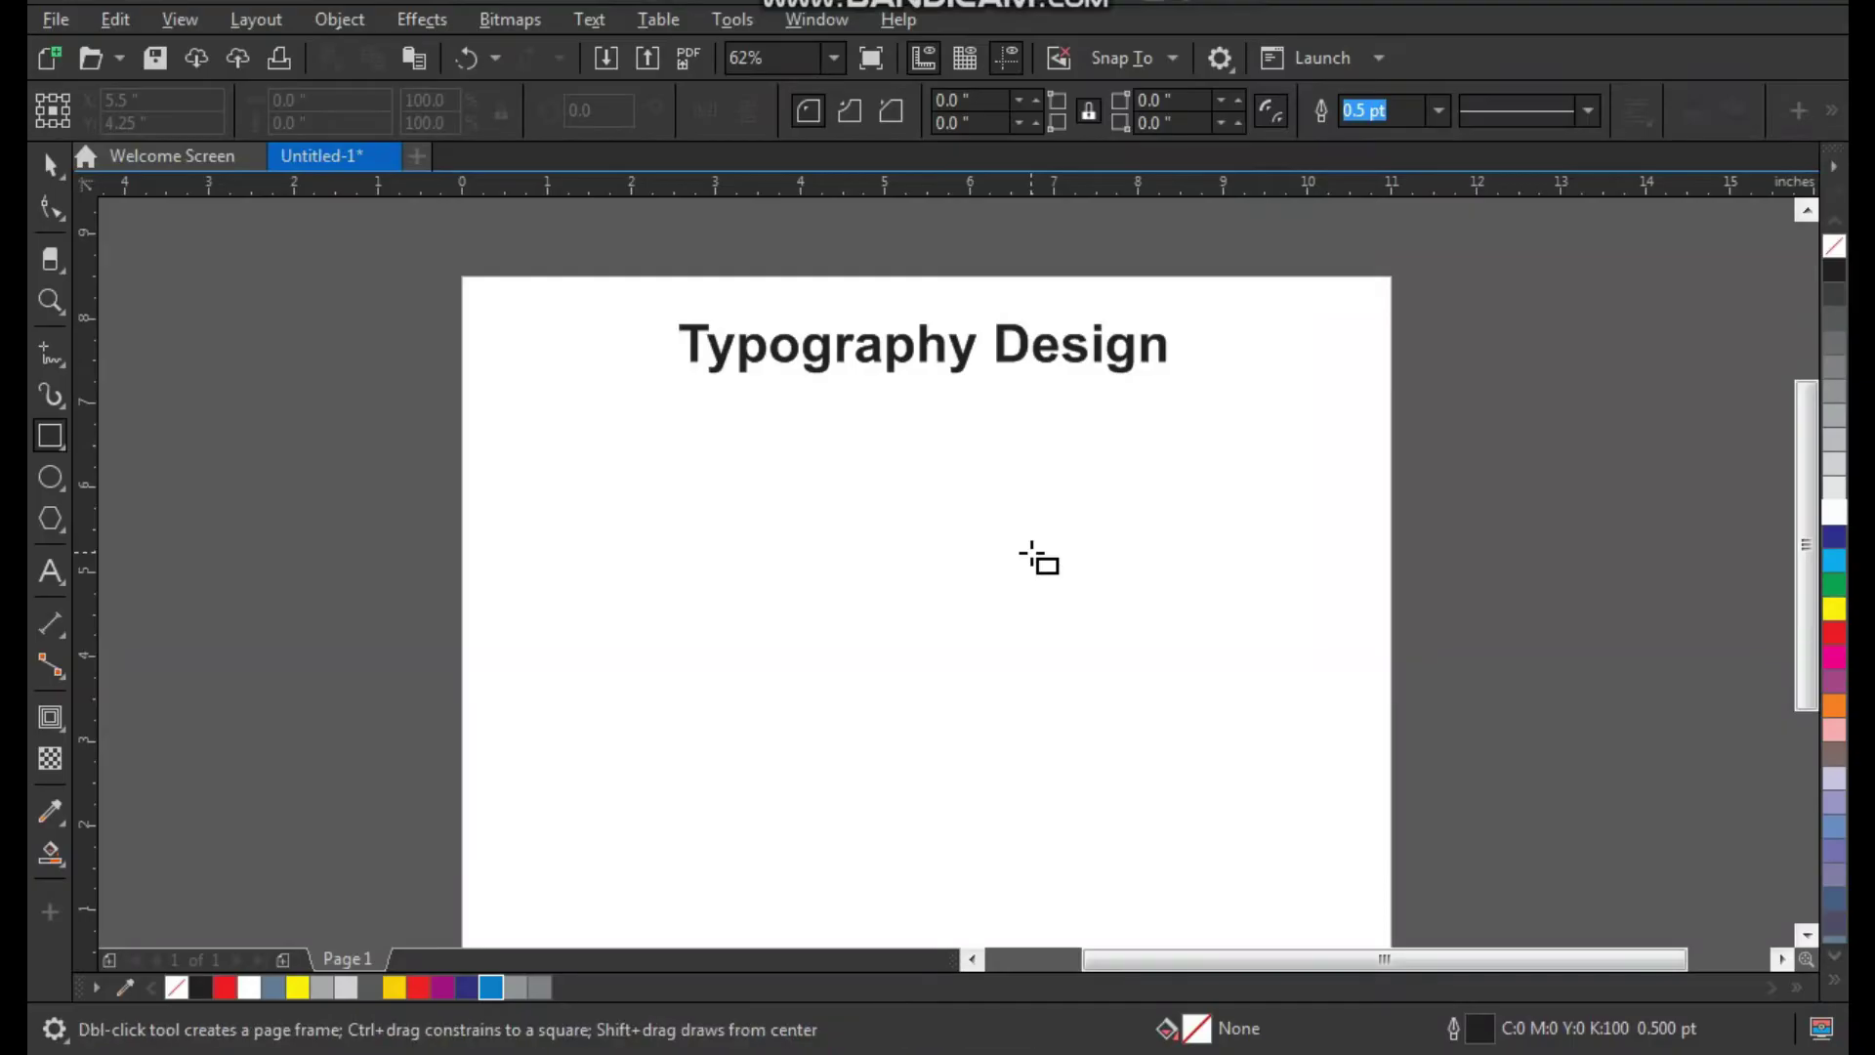
Duplicate the title text below itself and replace the copy's wording with RETRO
key("space")
scroll(875, 488, "down", 2)
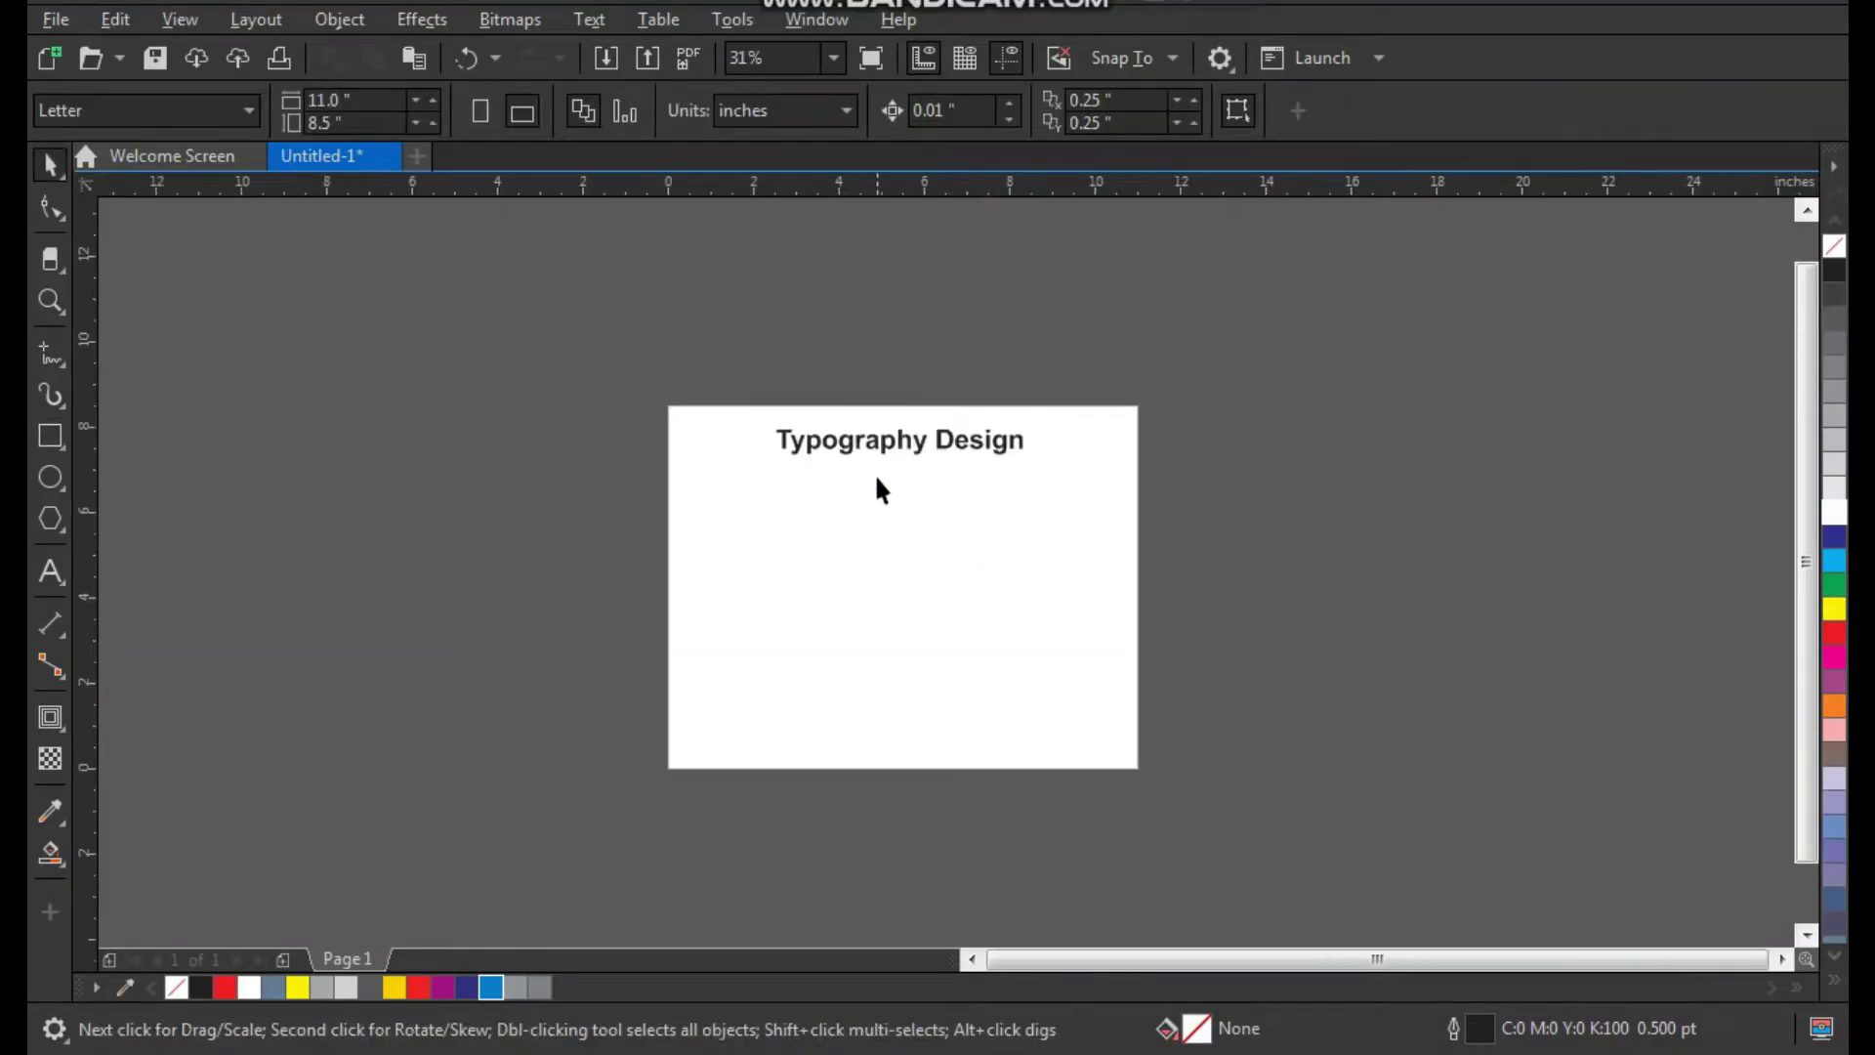
key("z")
left_click_drag(703, 367, 1152, 779)
left_click_drag(1042, 342, 1043, 531)
right_click(1043, 530)
key("F8")
key("ctrl+a")
key("Delete")
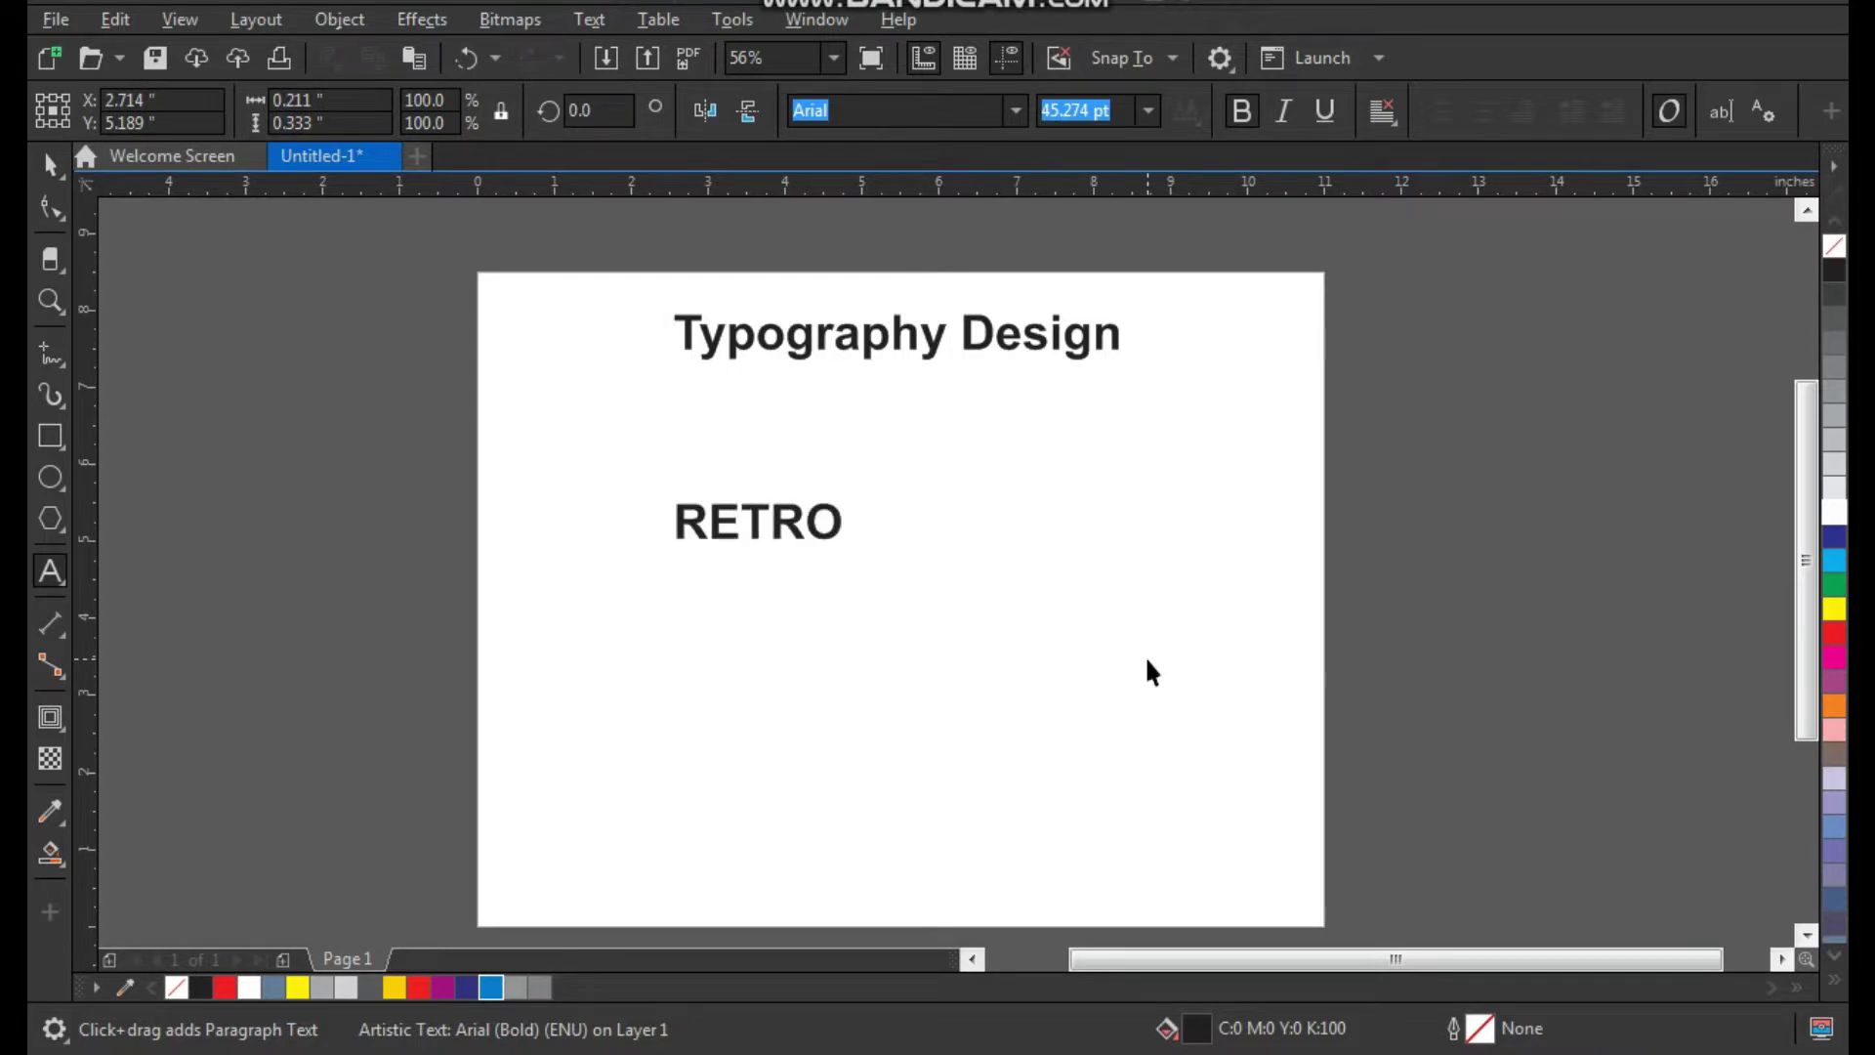
Enlarge the RETRO text to about 154 pt
key("ctrl+space")
left_click_drag(848, 550, 1178, 565)
key("z")
left_click_drag(1298, 390, 558, 747)
Convert the RETRO text to curves and break the curve apart
left_click(256, 19)
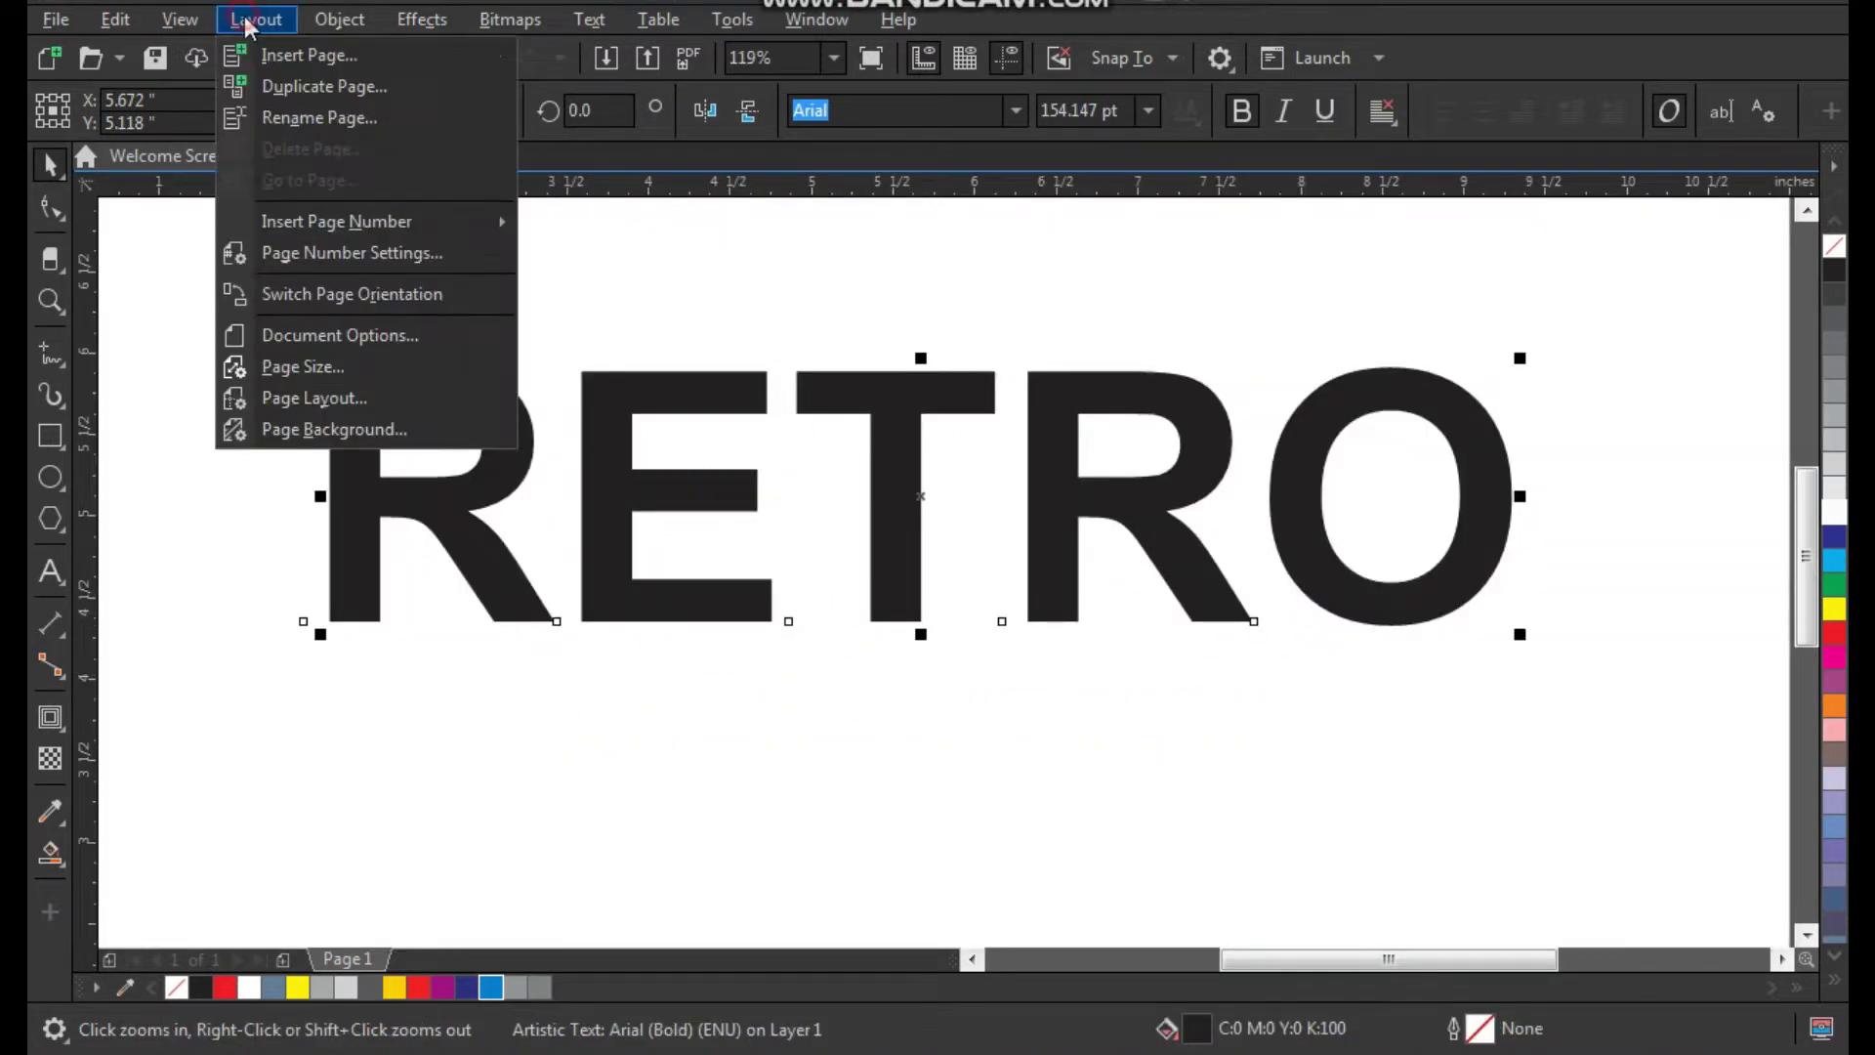
mouse_move(339, 20)
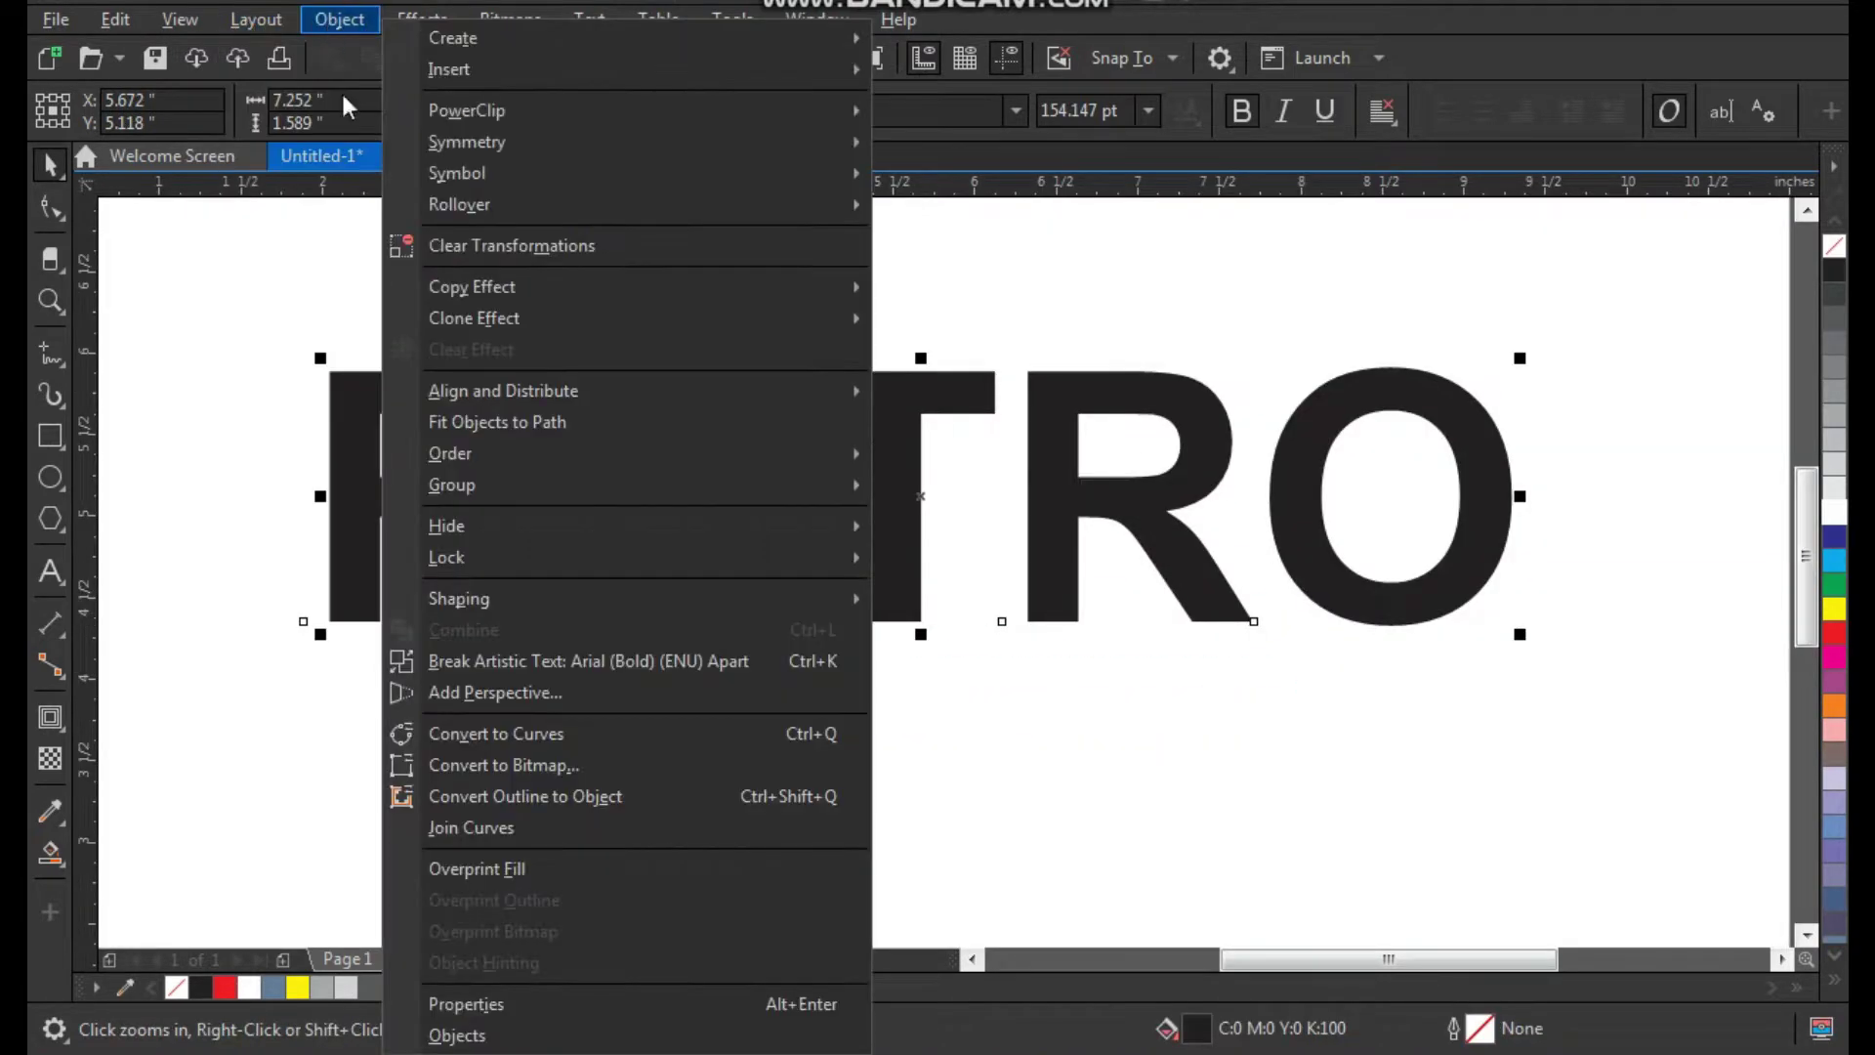
left_click(712, 733)
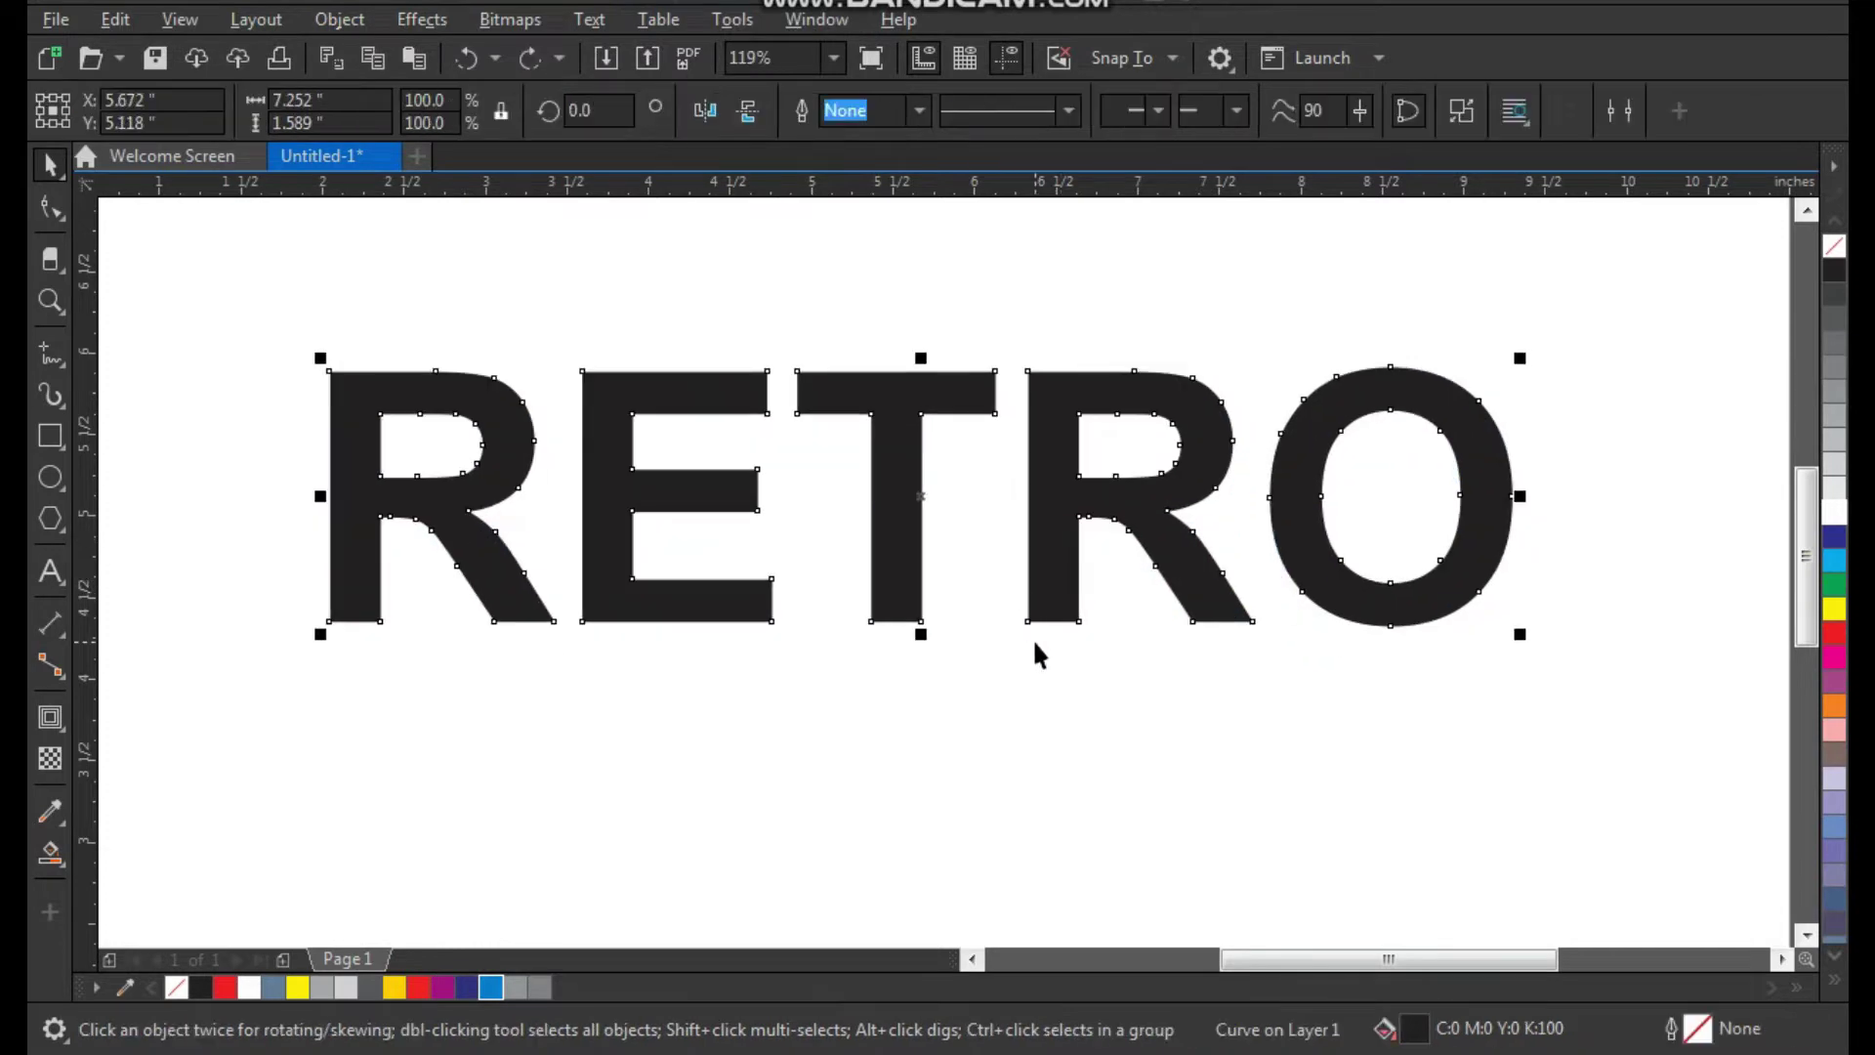
left_click(338, 20)
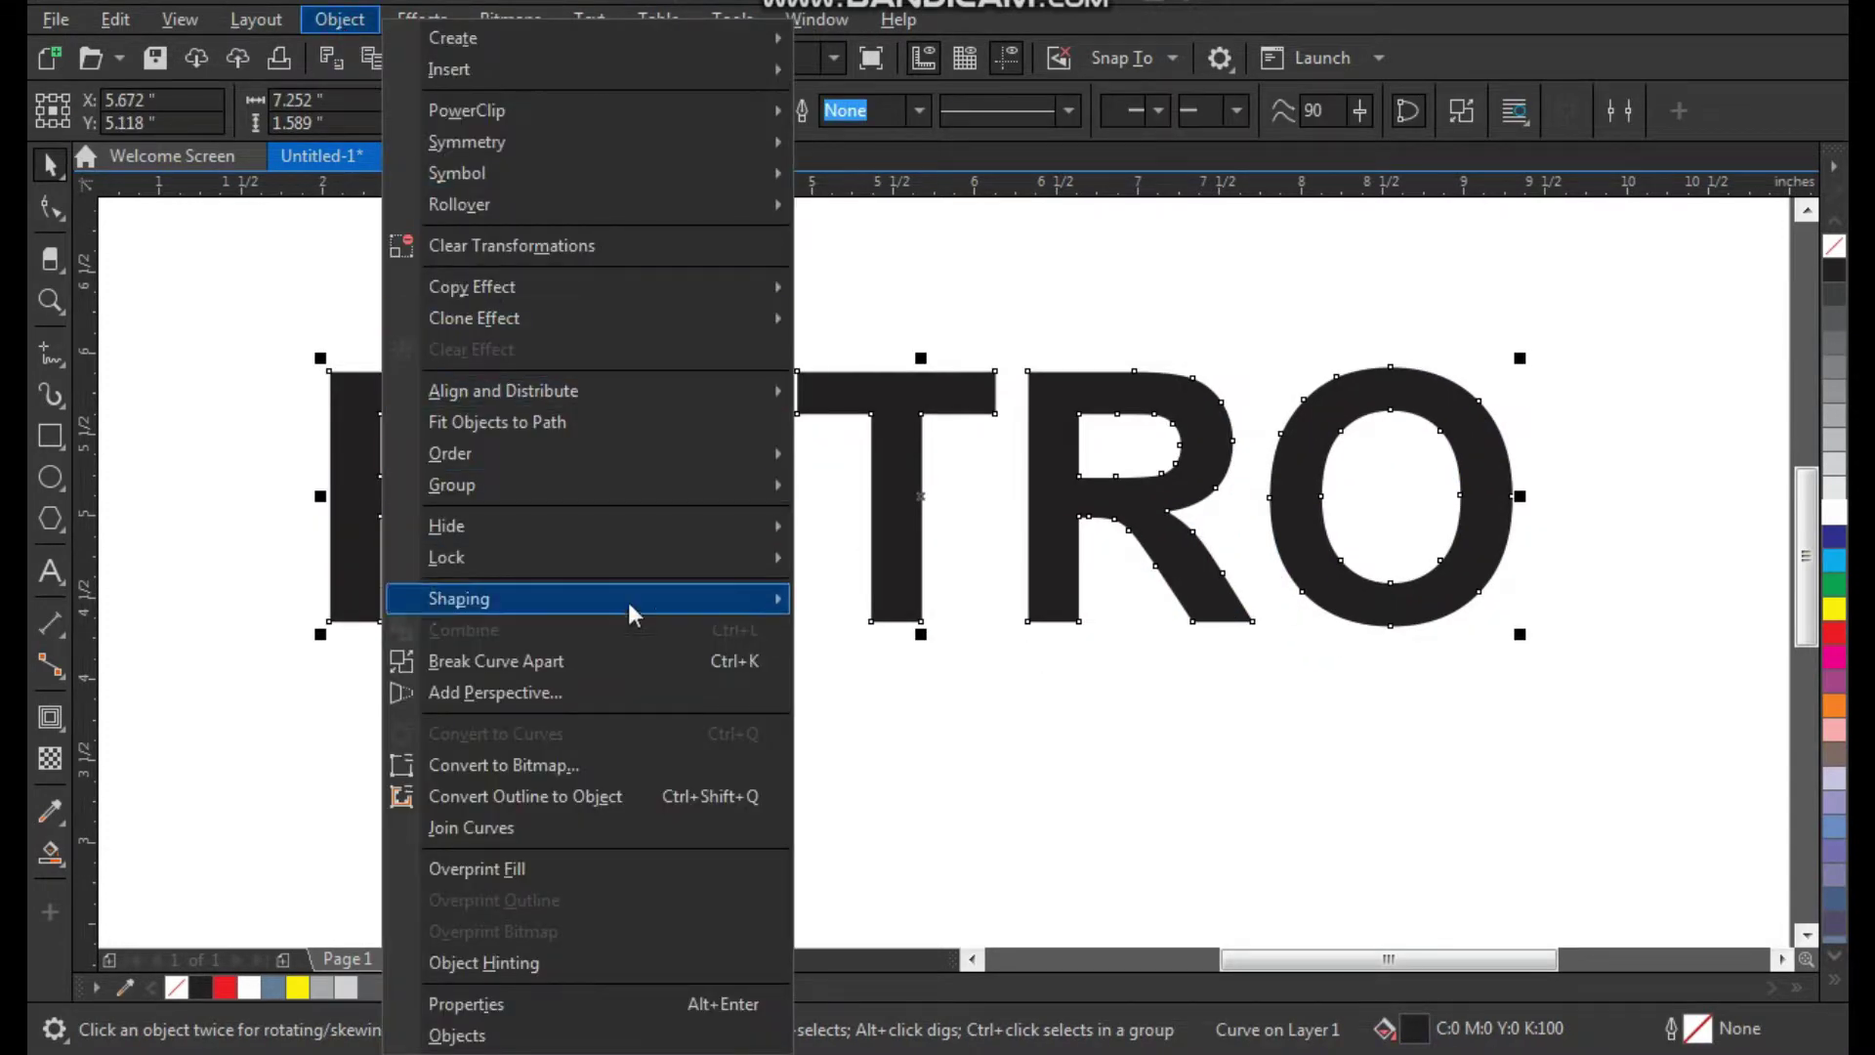
left_click(697, 669)
left_click(1017, 766)
Combine each R and the O with its inner shape to restore the letters' openings
left_click_drag(260, 304, 527, 627)
left_click(354, 21)
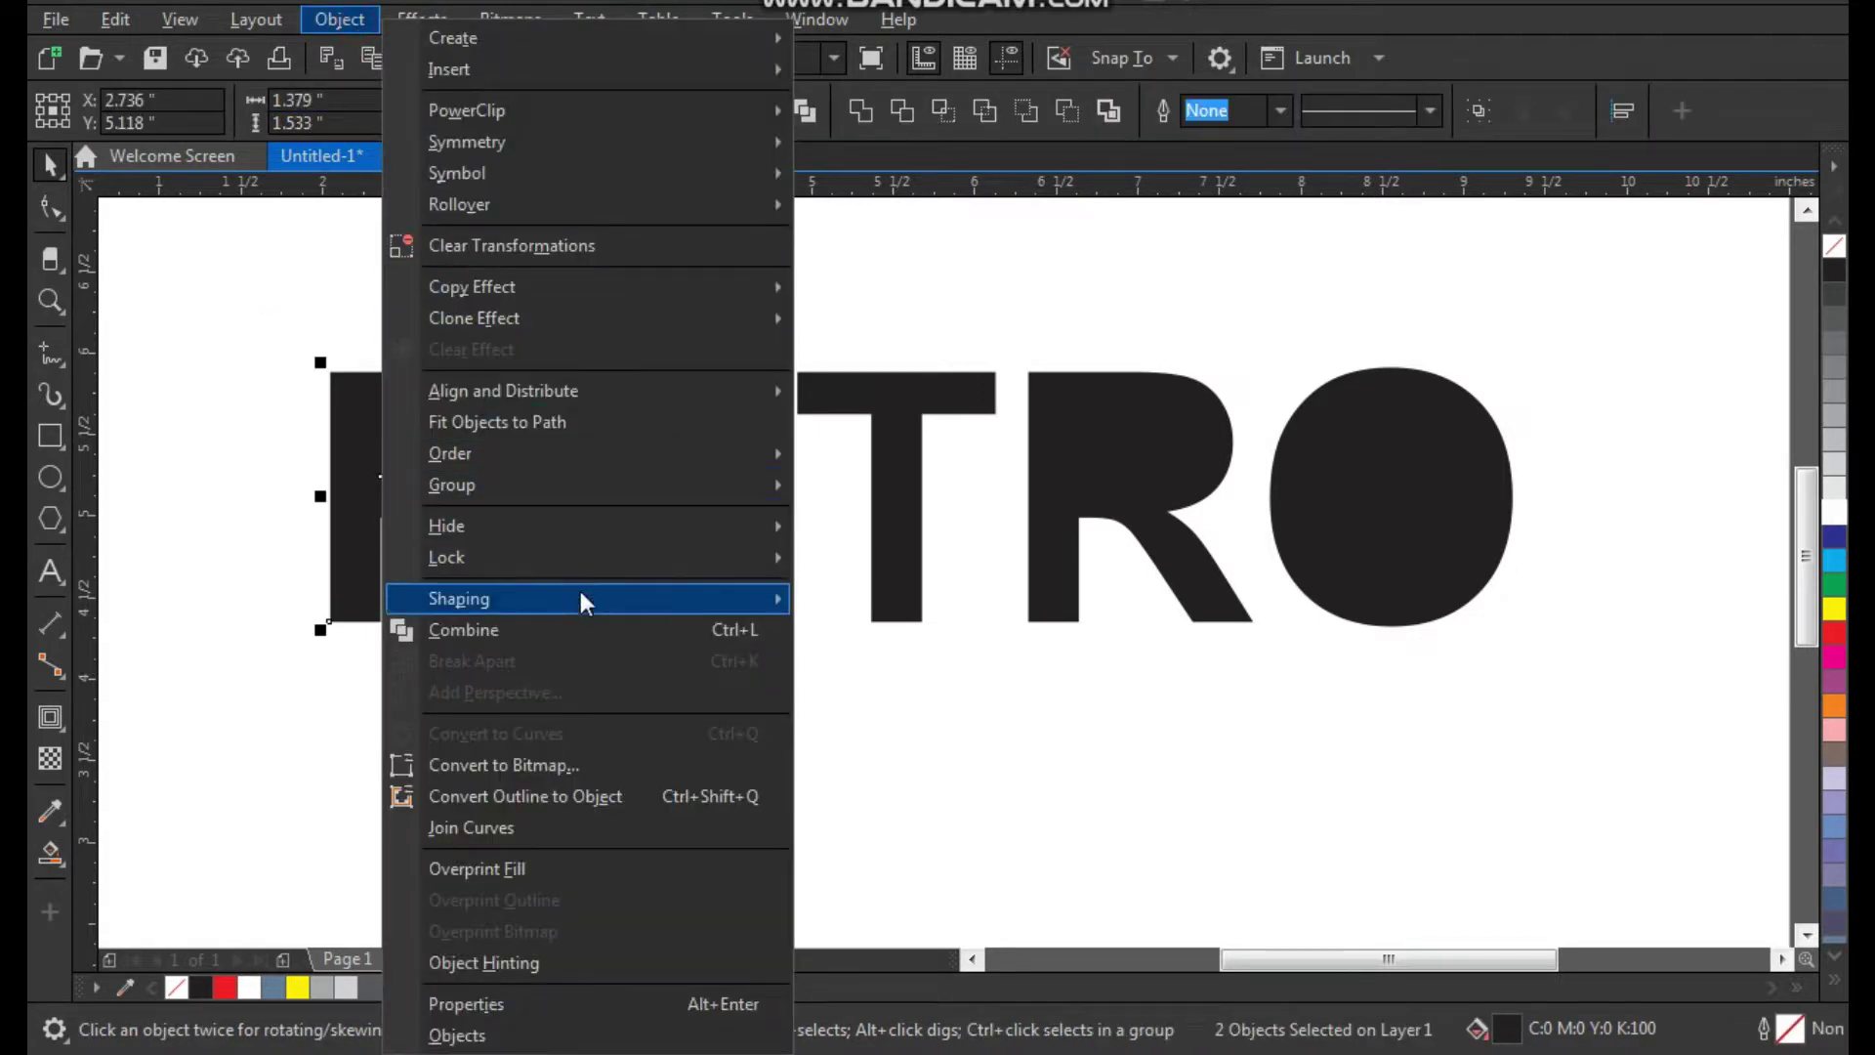
left_click(571, 625)
left_click_drag(976, 305, 1251, 689)
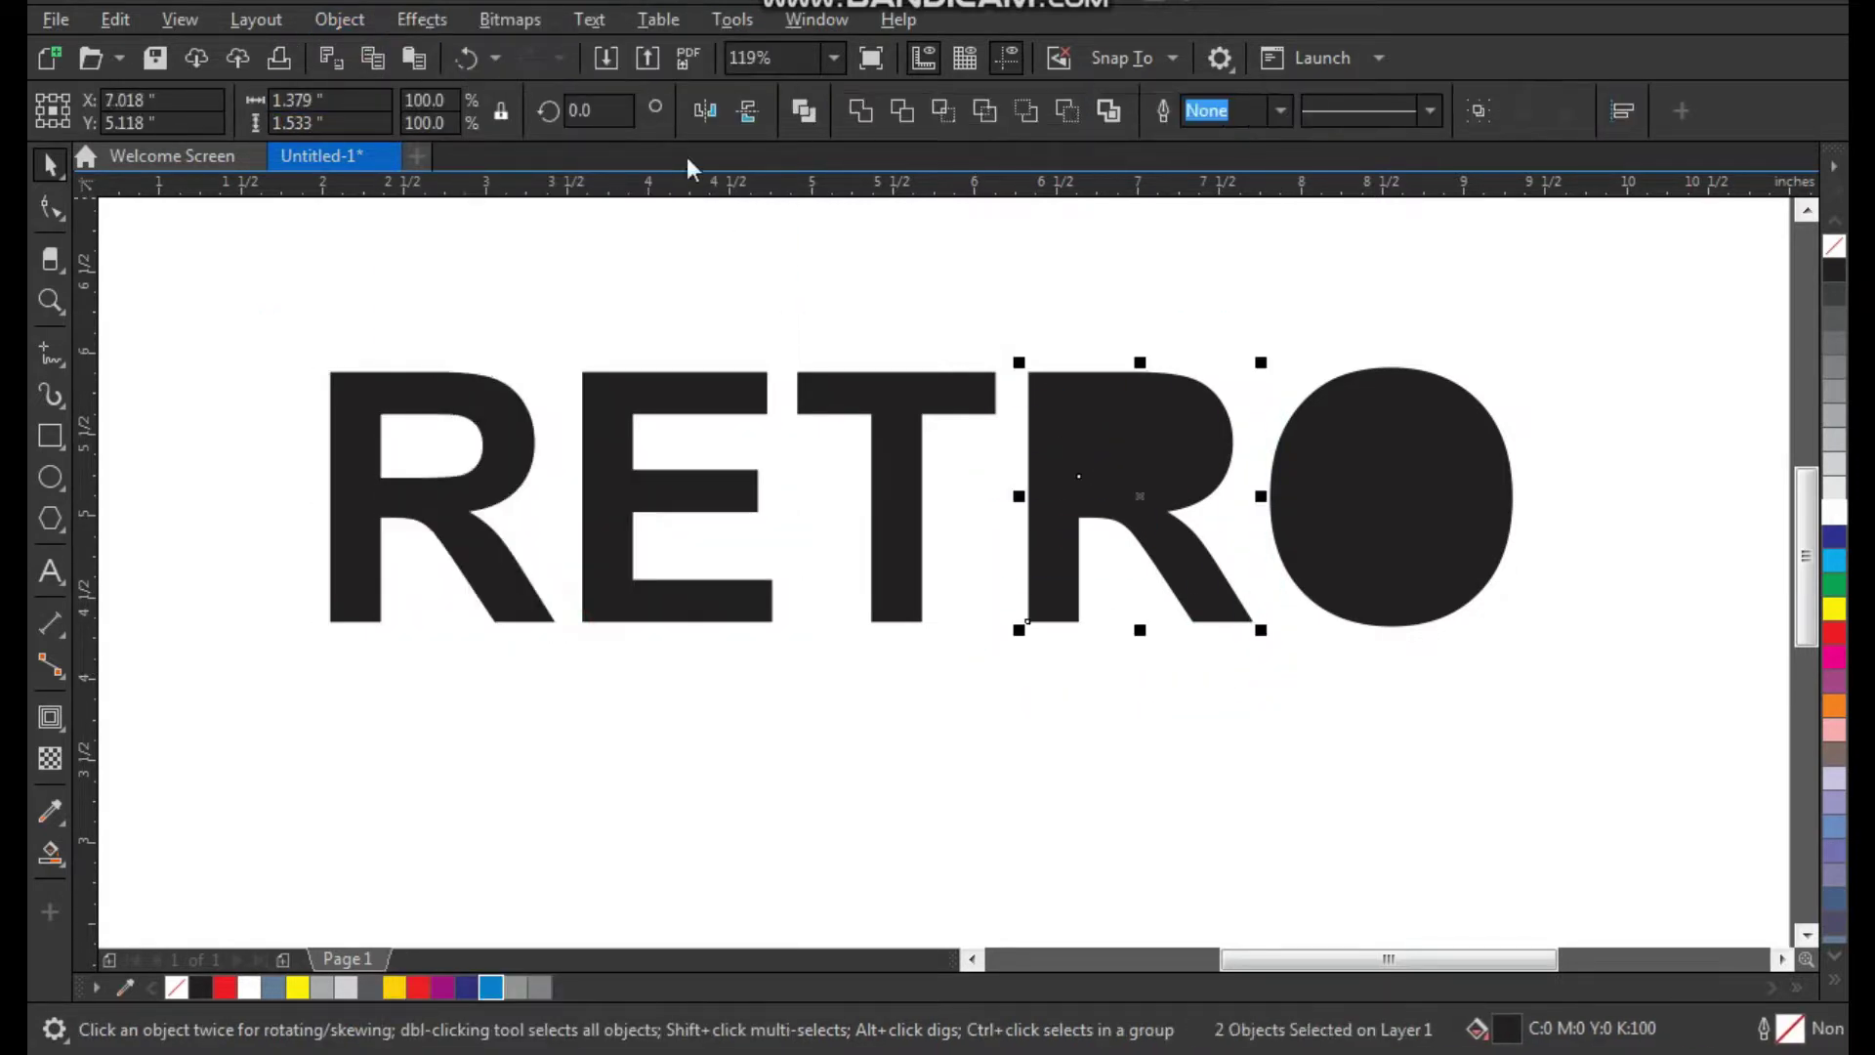
left_click(339, 20)
left_click(615, 631)
left_click_drag(1207, 279, 1523, 652)
left_click(339, 19)
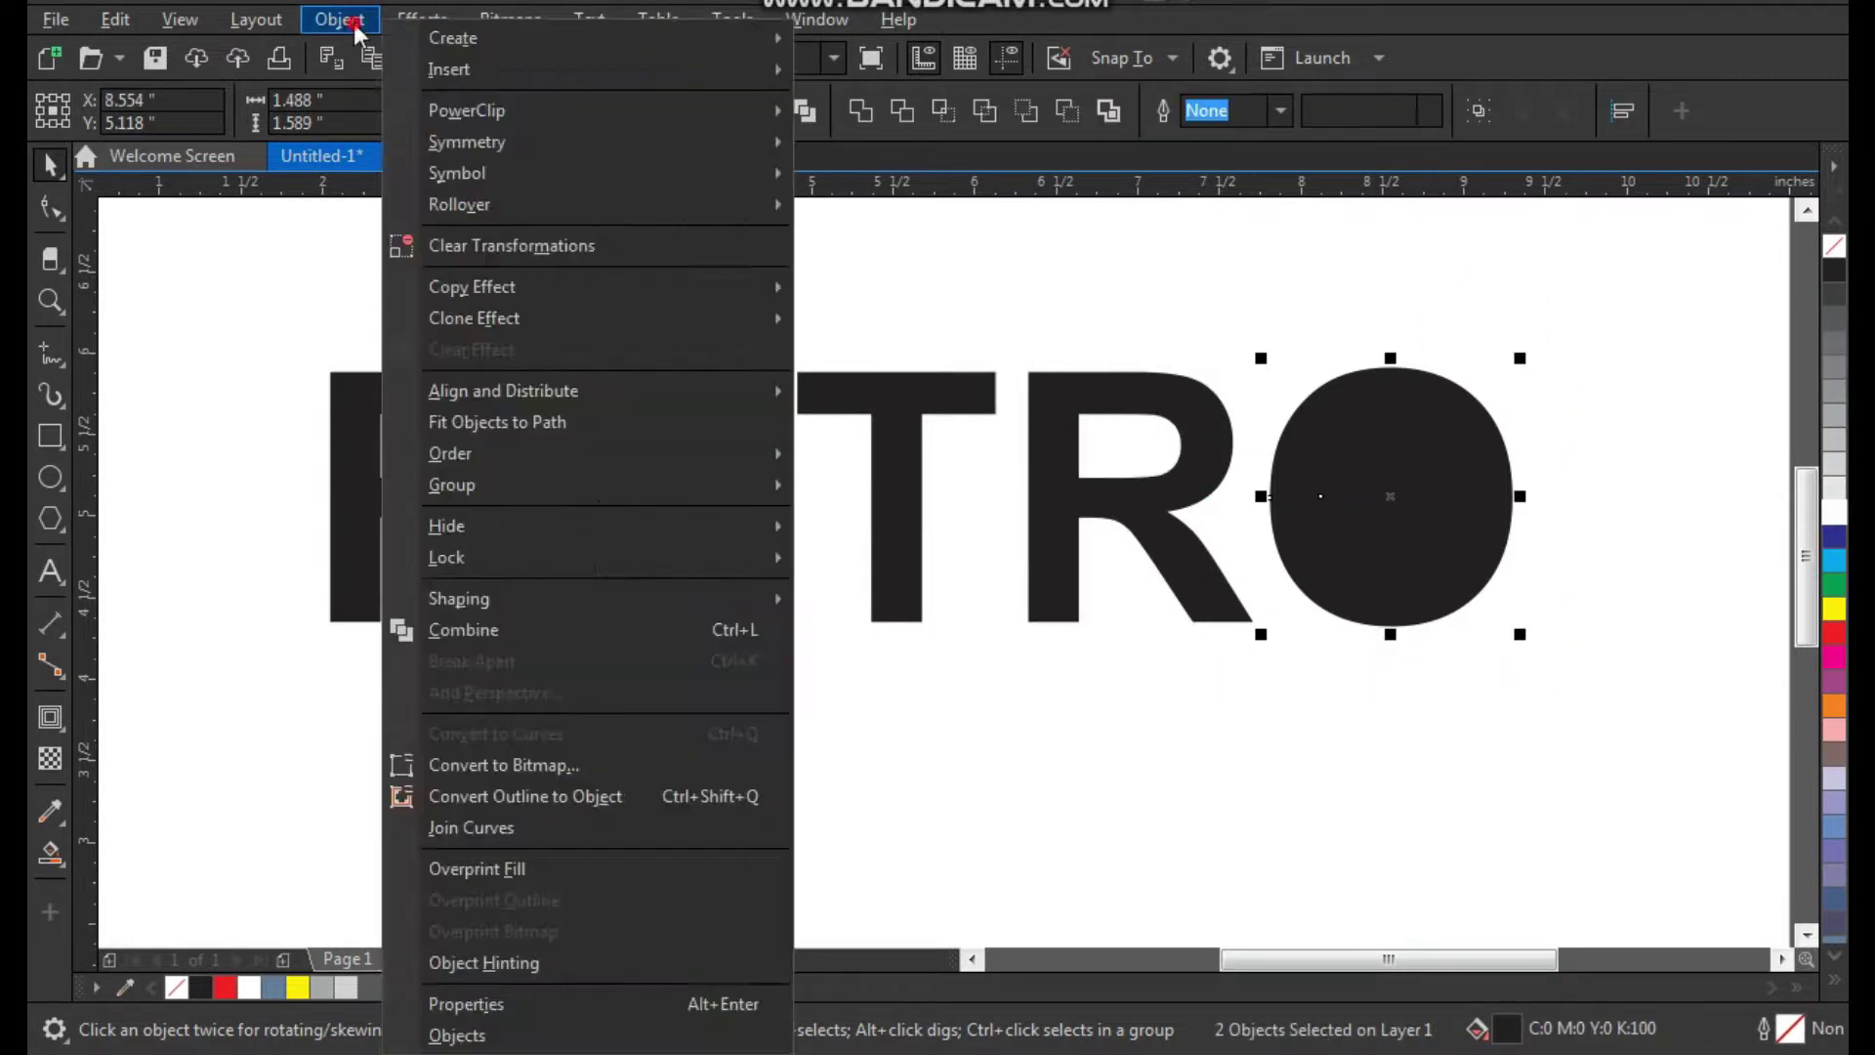
left_click(615, 630)
left_click(852, 746)
Try moving each RETRO letter individually, undoing every move
key("F3")
key("F2")
left_click_drag(434, 399, 1387, 825)
left_click_drag(518, 553, 486, 573)
key("ctrl+z")
left_click_drag(620, 592, 654, 676)
key("ctrl+z")
left_click_drag(874, 539, 912, 629)
key("ctrl+z")
left_click_drag(1028, 512, 1076, 601)
key("ctrl+z")
left_click_drag(1258, 558, 1281, 647)
key("ctrl+z")
left_click(1205, 692)
Apply a white outline to all five RETRO letters and group them
key("F3")
key("F2")
left_click_drag(1440, 376, 774, 694)
left_click_drag(1130, 524, 1607, 720)
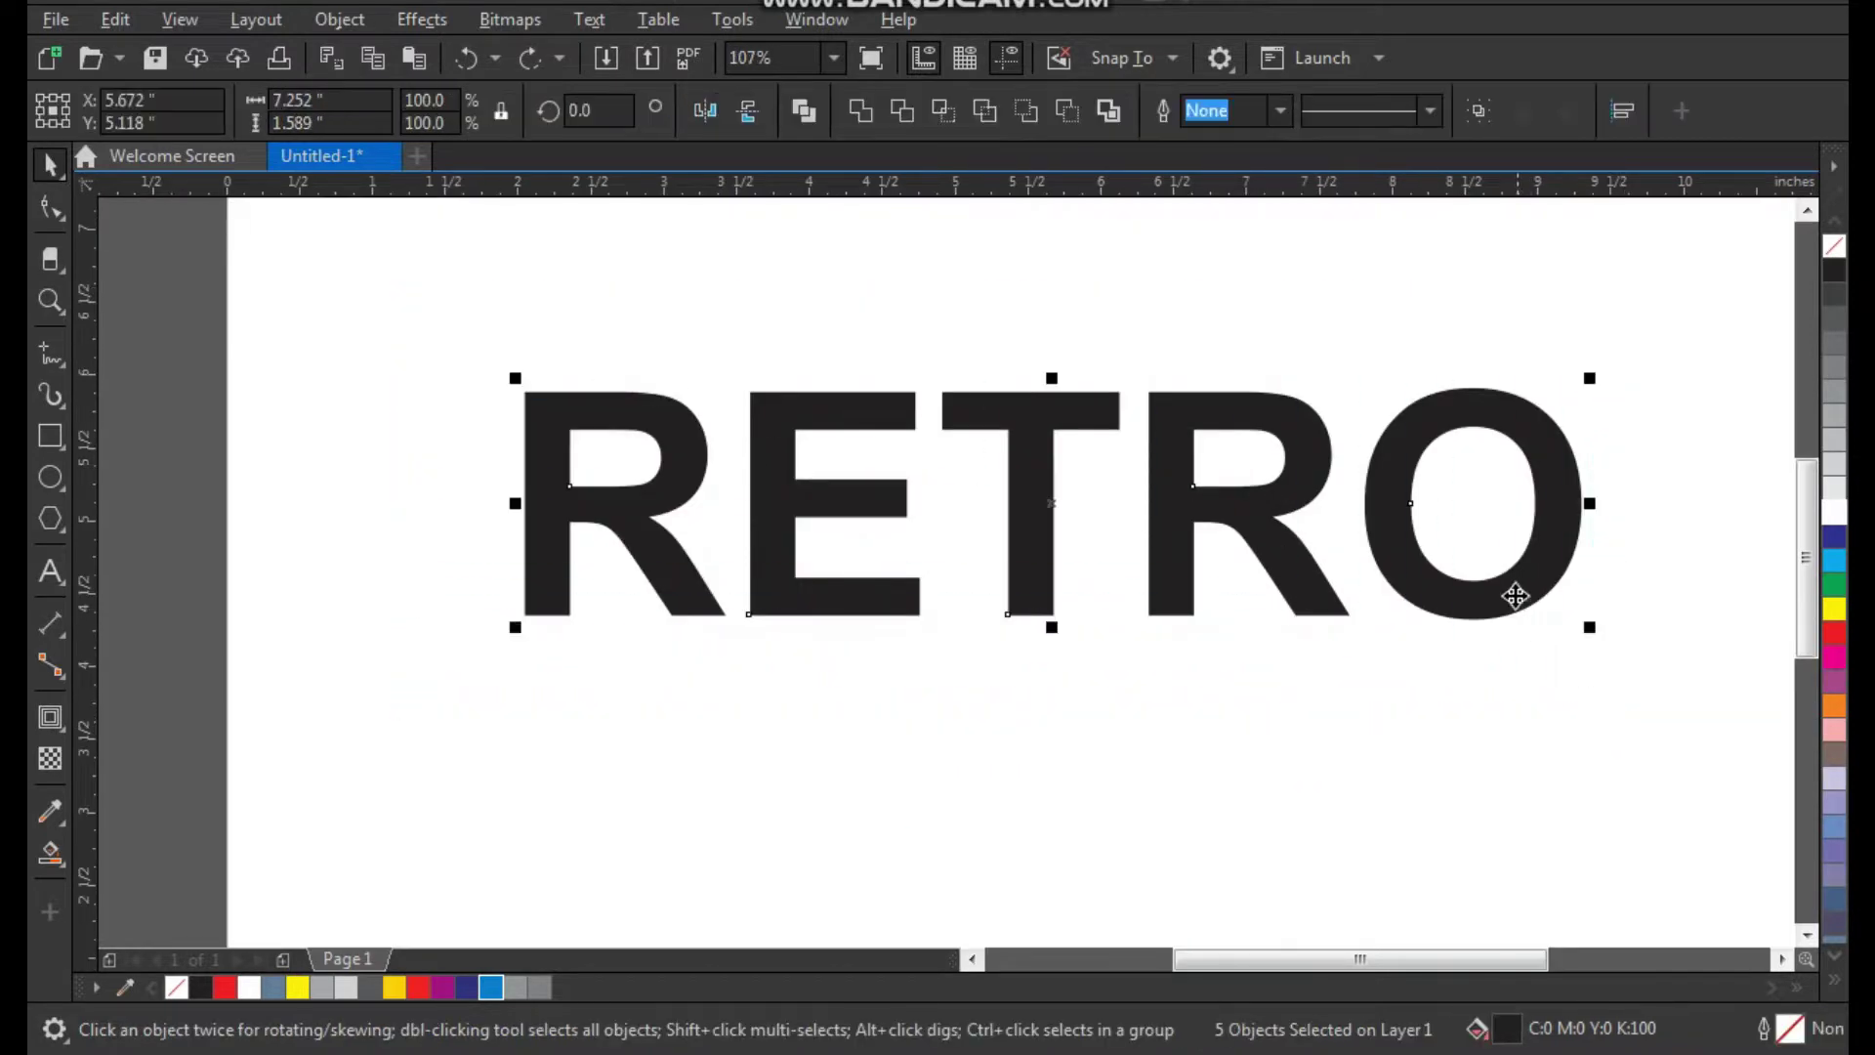
left_click(1344, 725)
left_click_drag(1334, 475, 518, 737)
key("z")
left_click(454, 438)
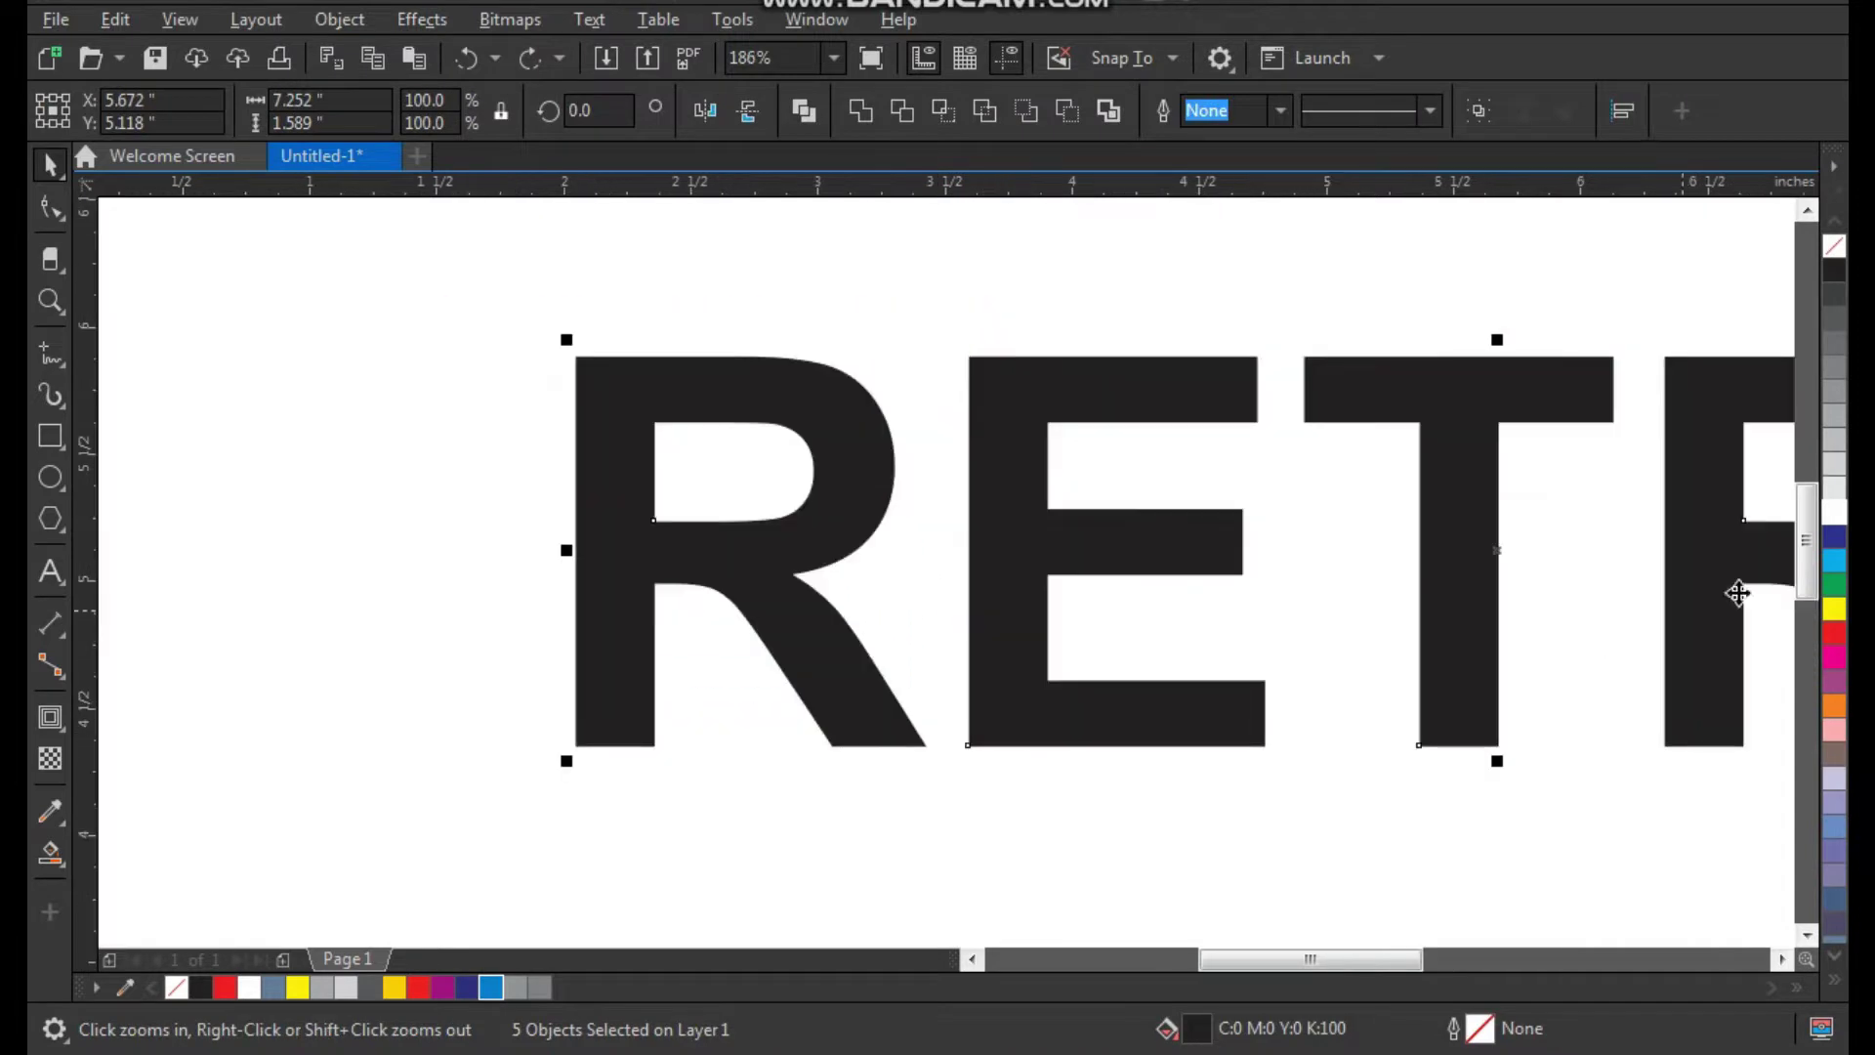
right_click(1835, 516)
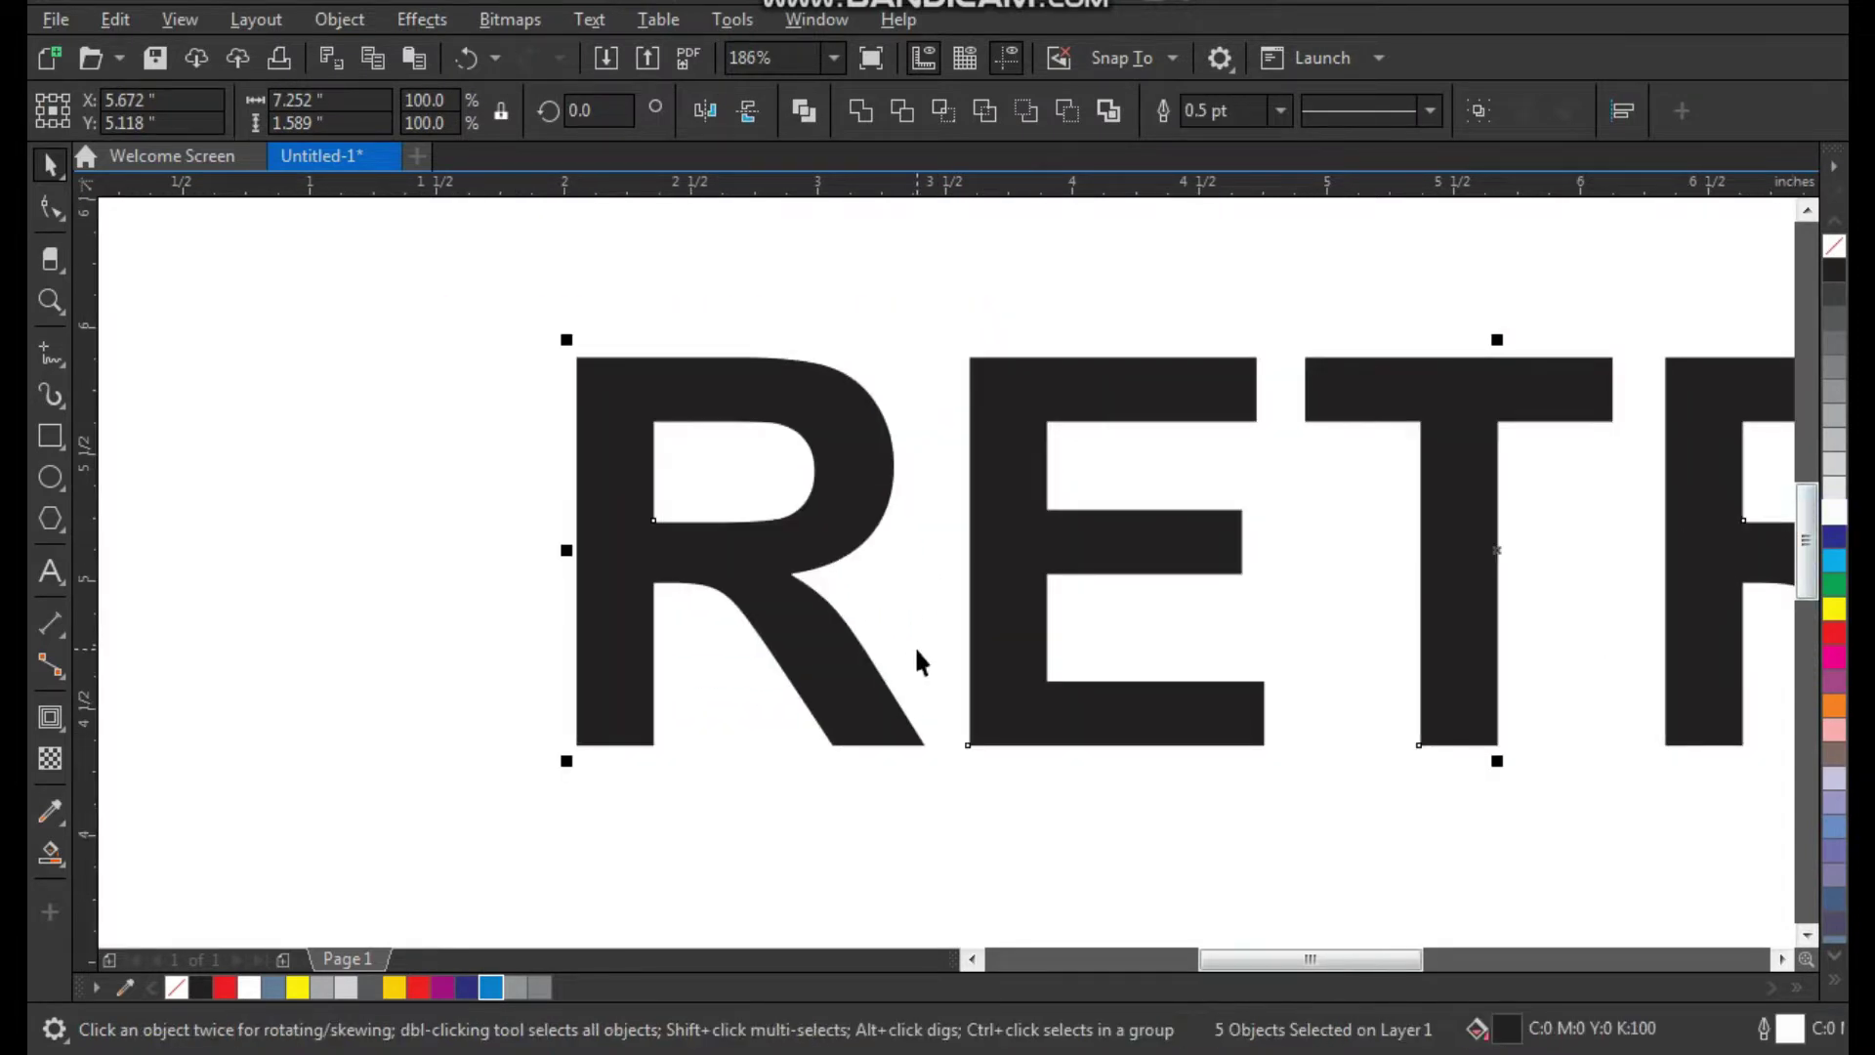
key("ctrl+g")
left_click_drag(870, 683, 841, 677)
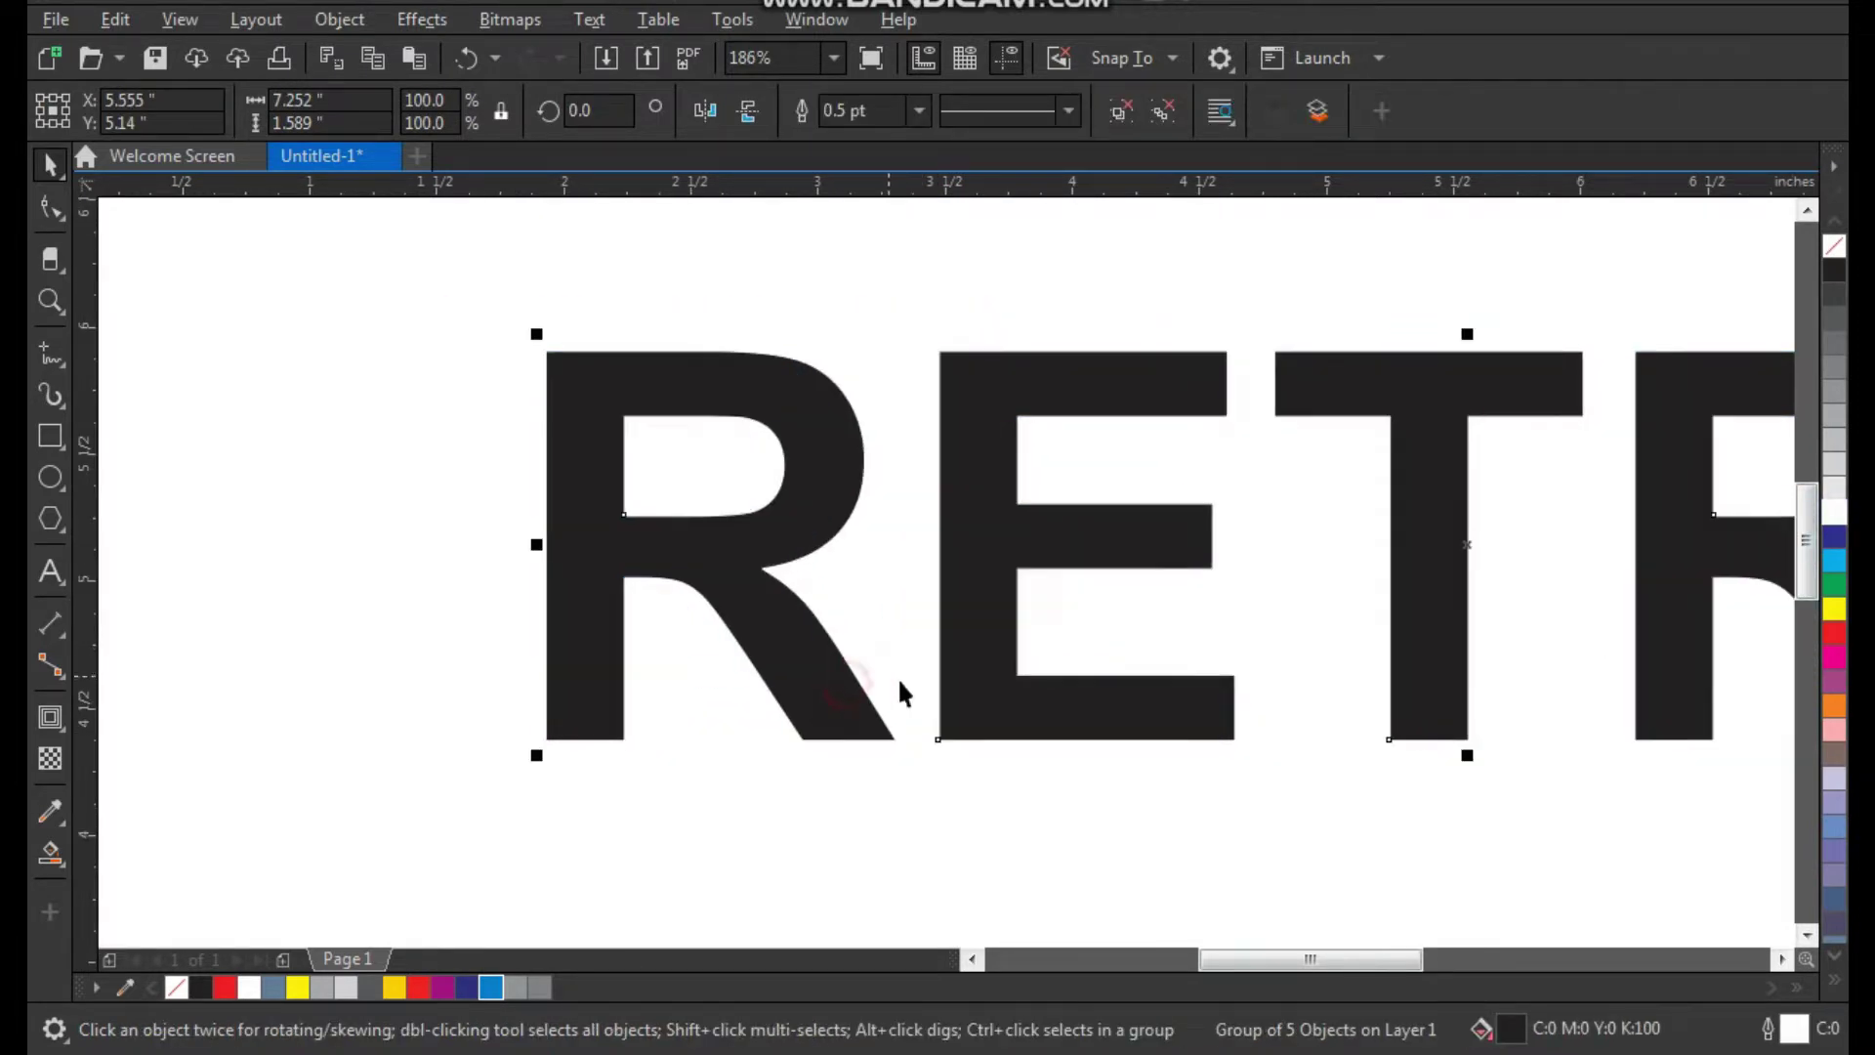
key("ctrl+z")
Duplicate the RETRO group slightly down and to the right, and repeat the duplication four times to build a diagonal stack
key("F2")
left_click_drag(798, 557, 1156, 855)
left_click_drag(645, 544, 738, 592)
right_click(737, 592)
scroll(712, 574, "down", 2)
key("F2")
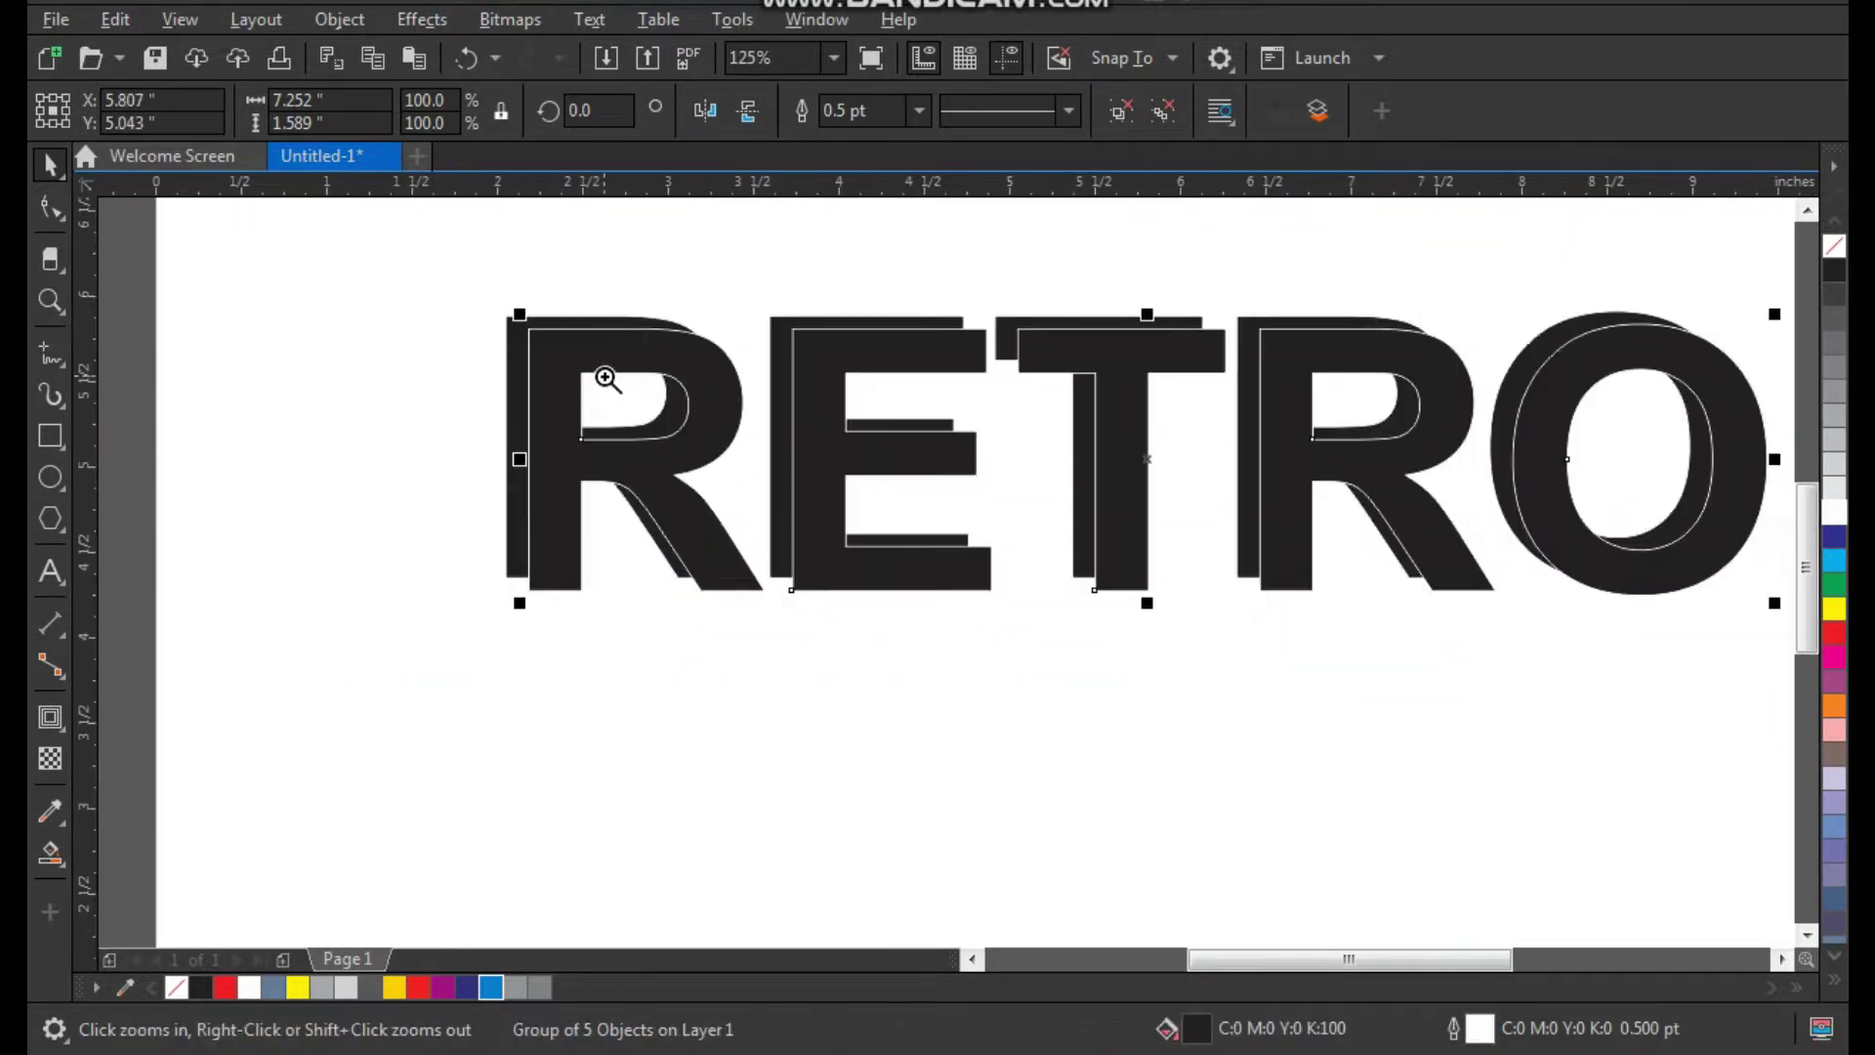
left_click_drag(599, 375, 1317, 891)
key("ctrl+r")
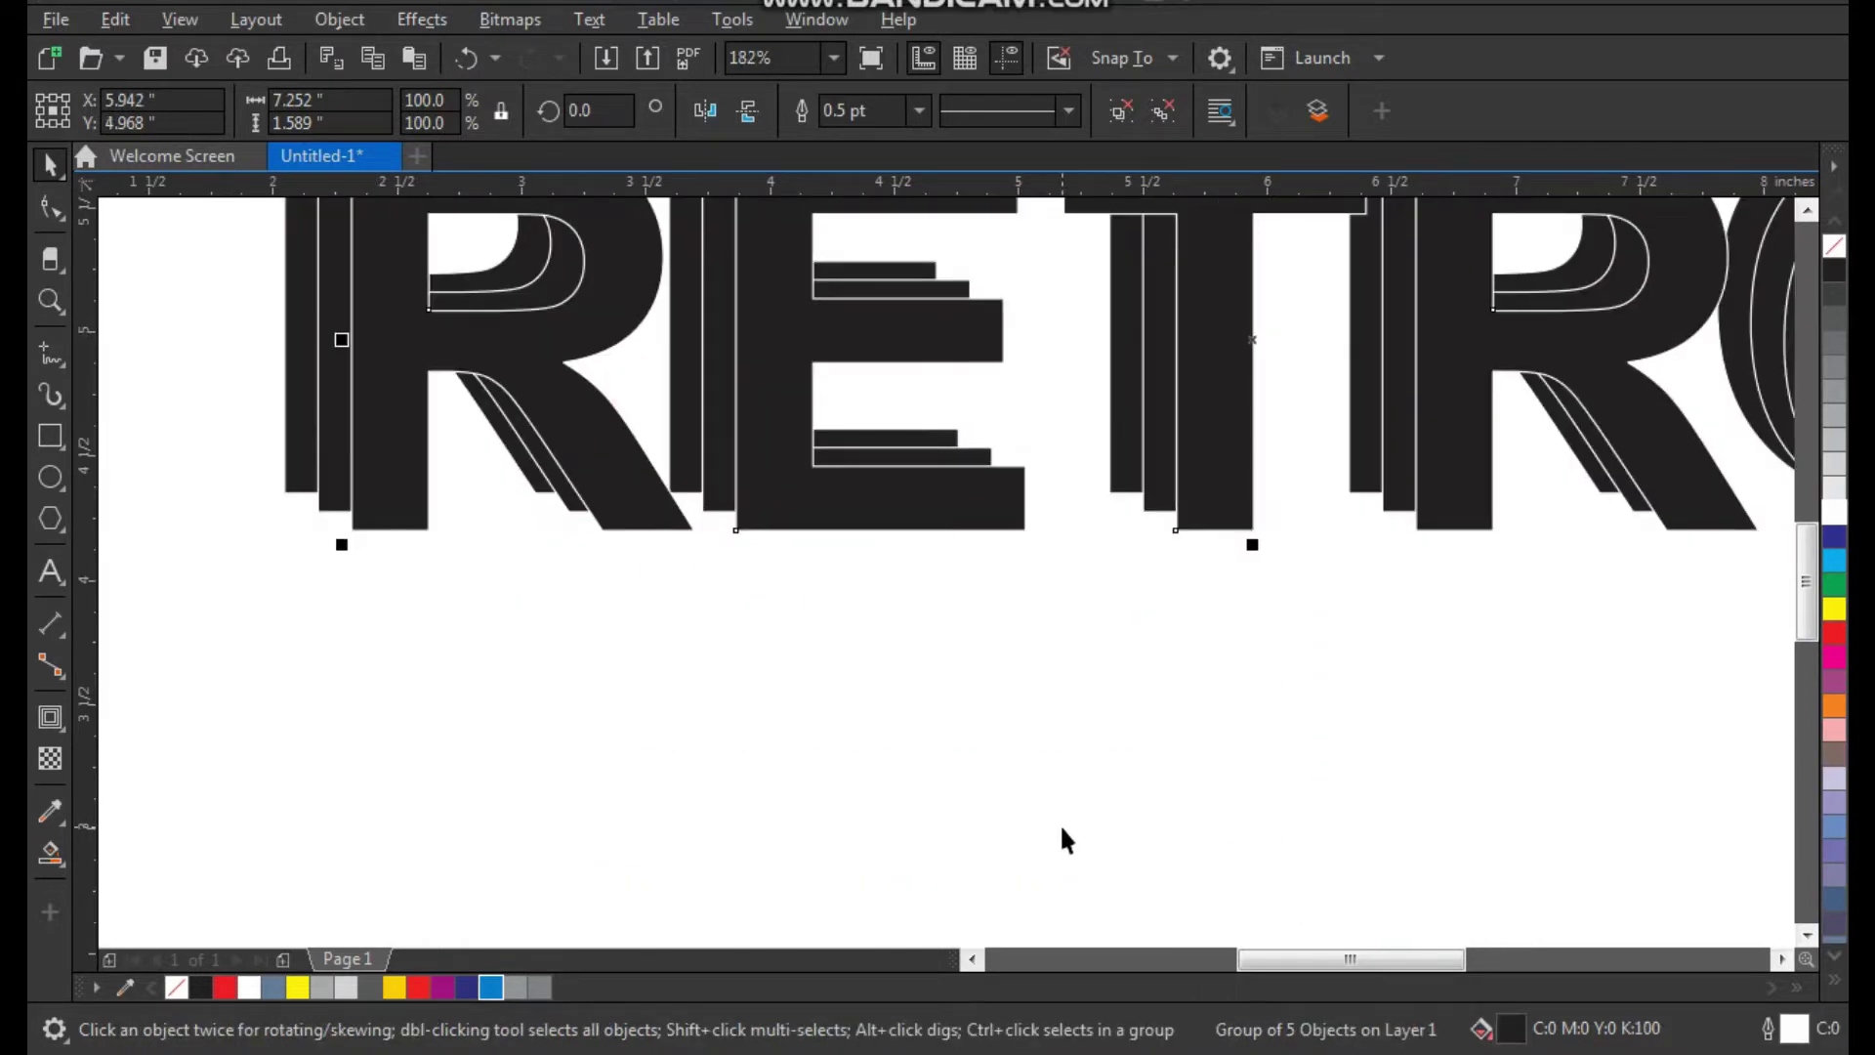
key("ctrl+r")
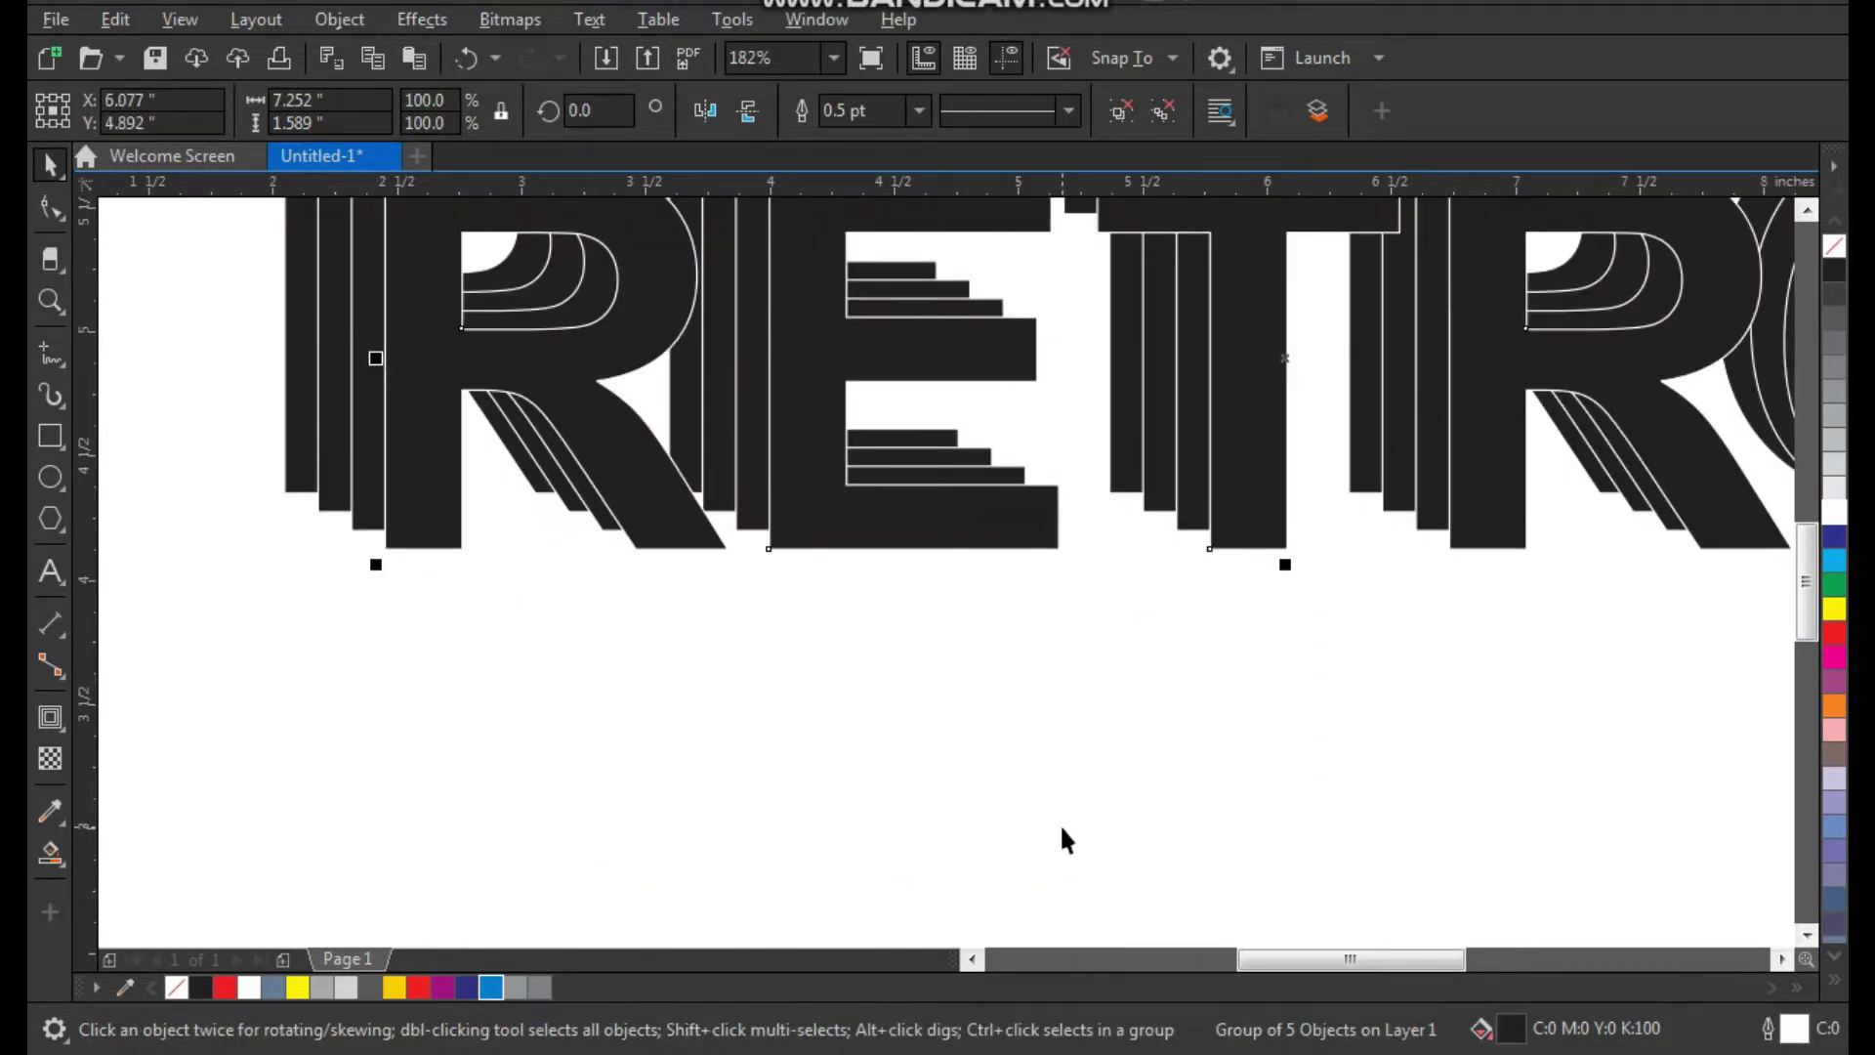
key("ctrl+r")
key("ctrl+r")
left_click(1059, 738)
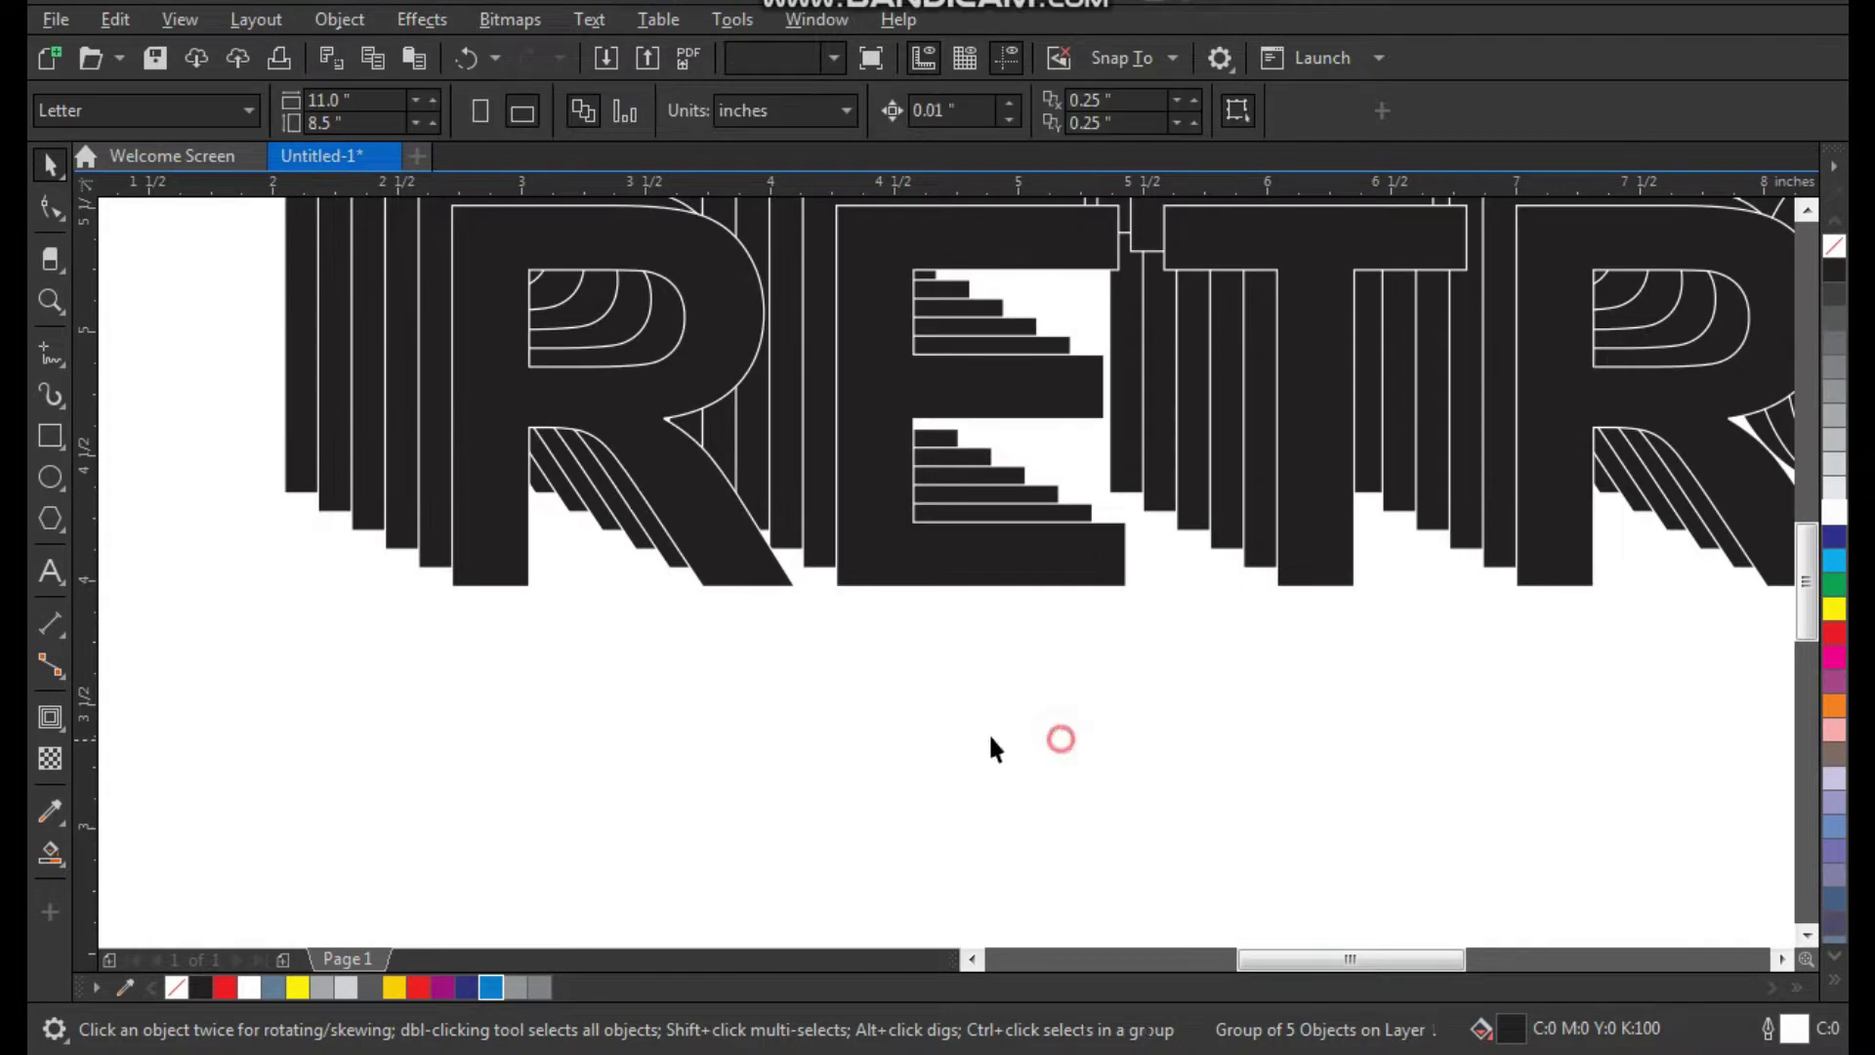
Reverse the stacking order of the six RETRO copies so the original upper-left one lies in front
key("F2")
scroll(882, 695, "down", 2)
left_click_drag(519, 273, 1433, 678)
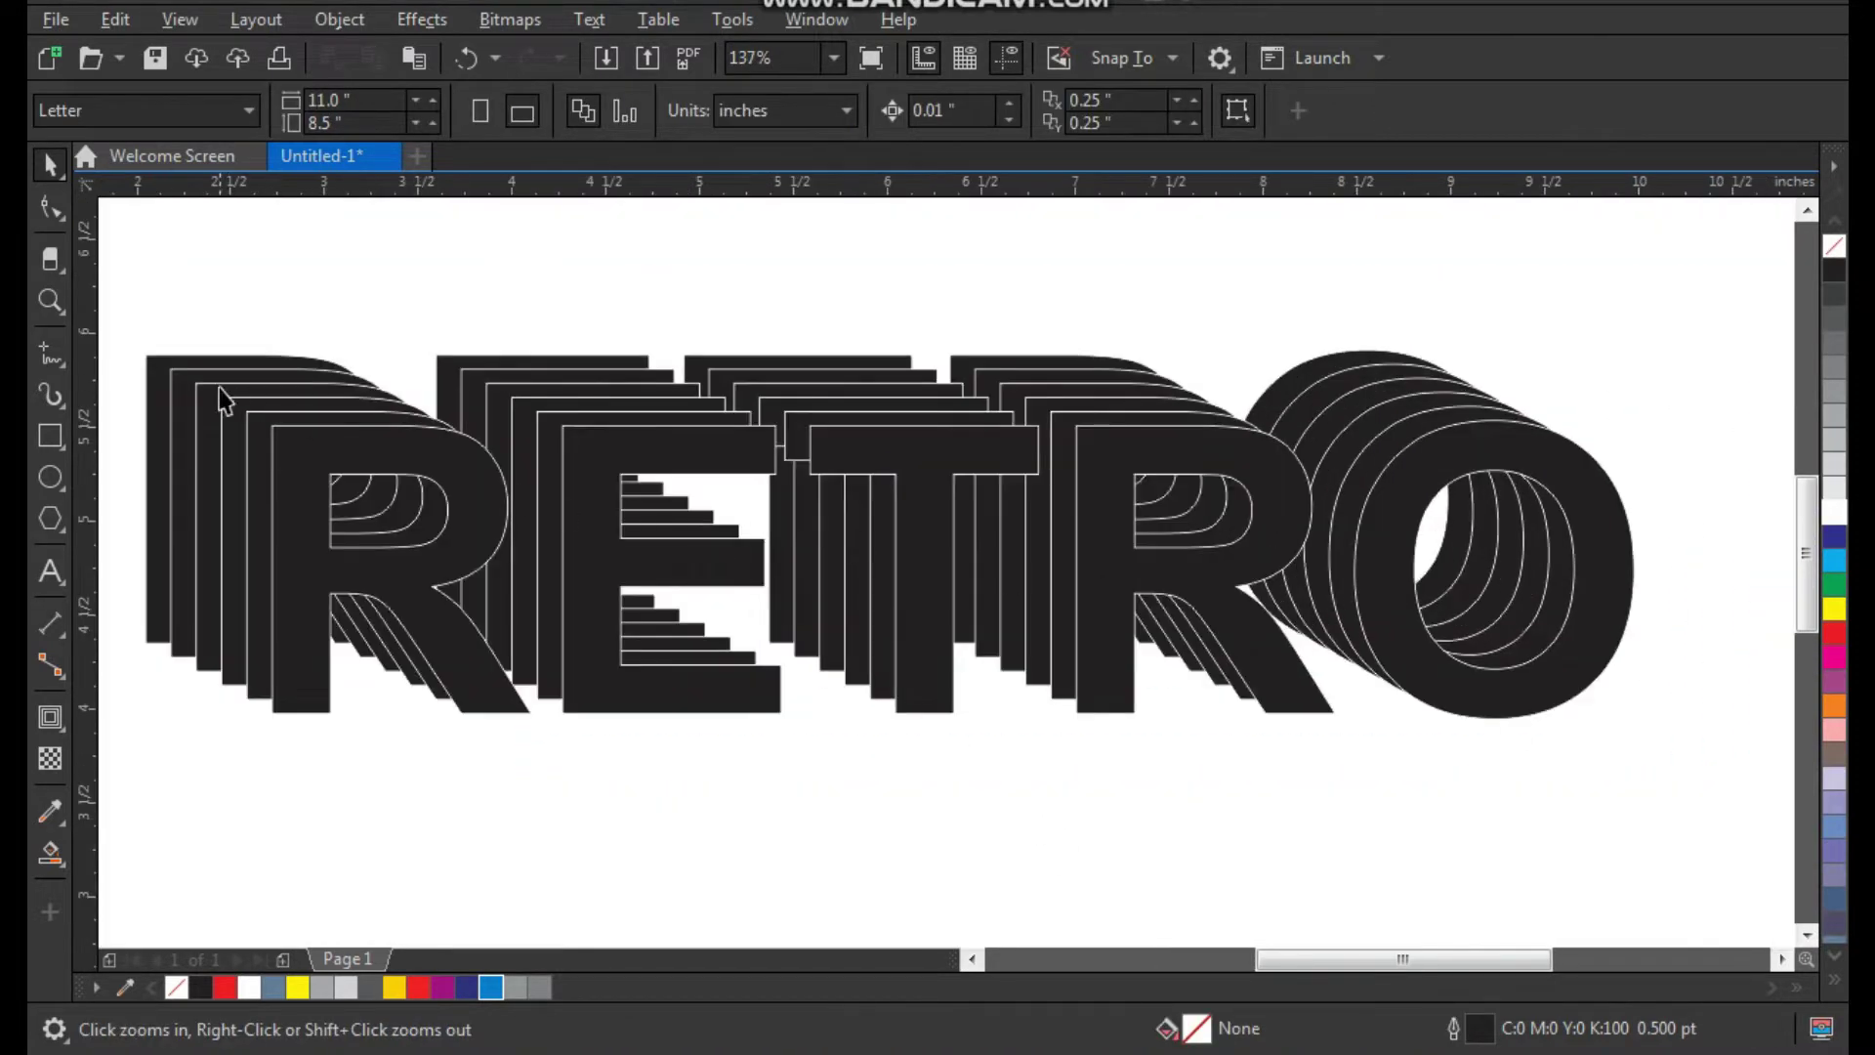
left_click(191, 381)
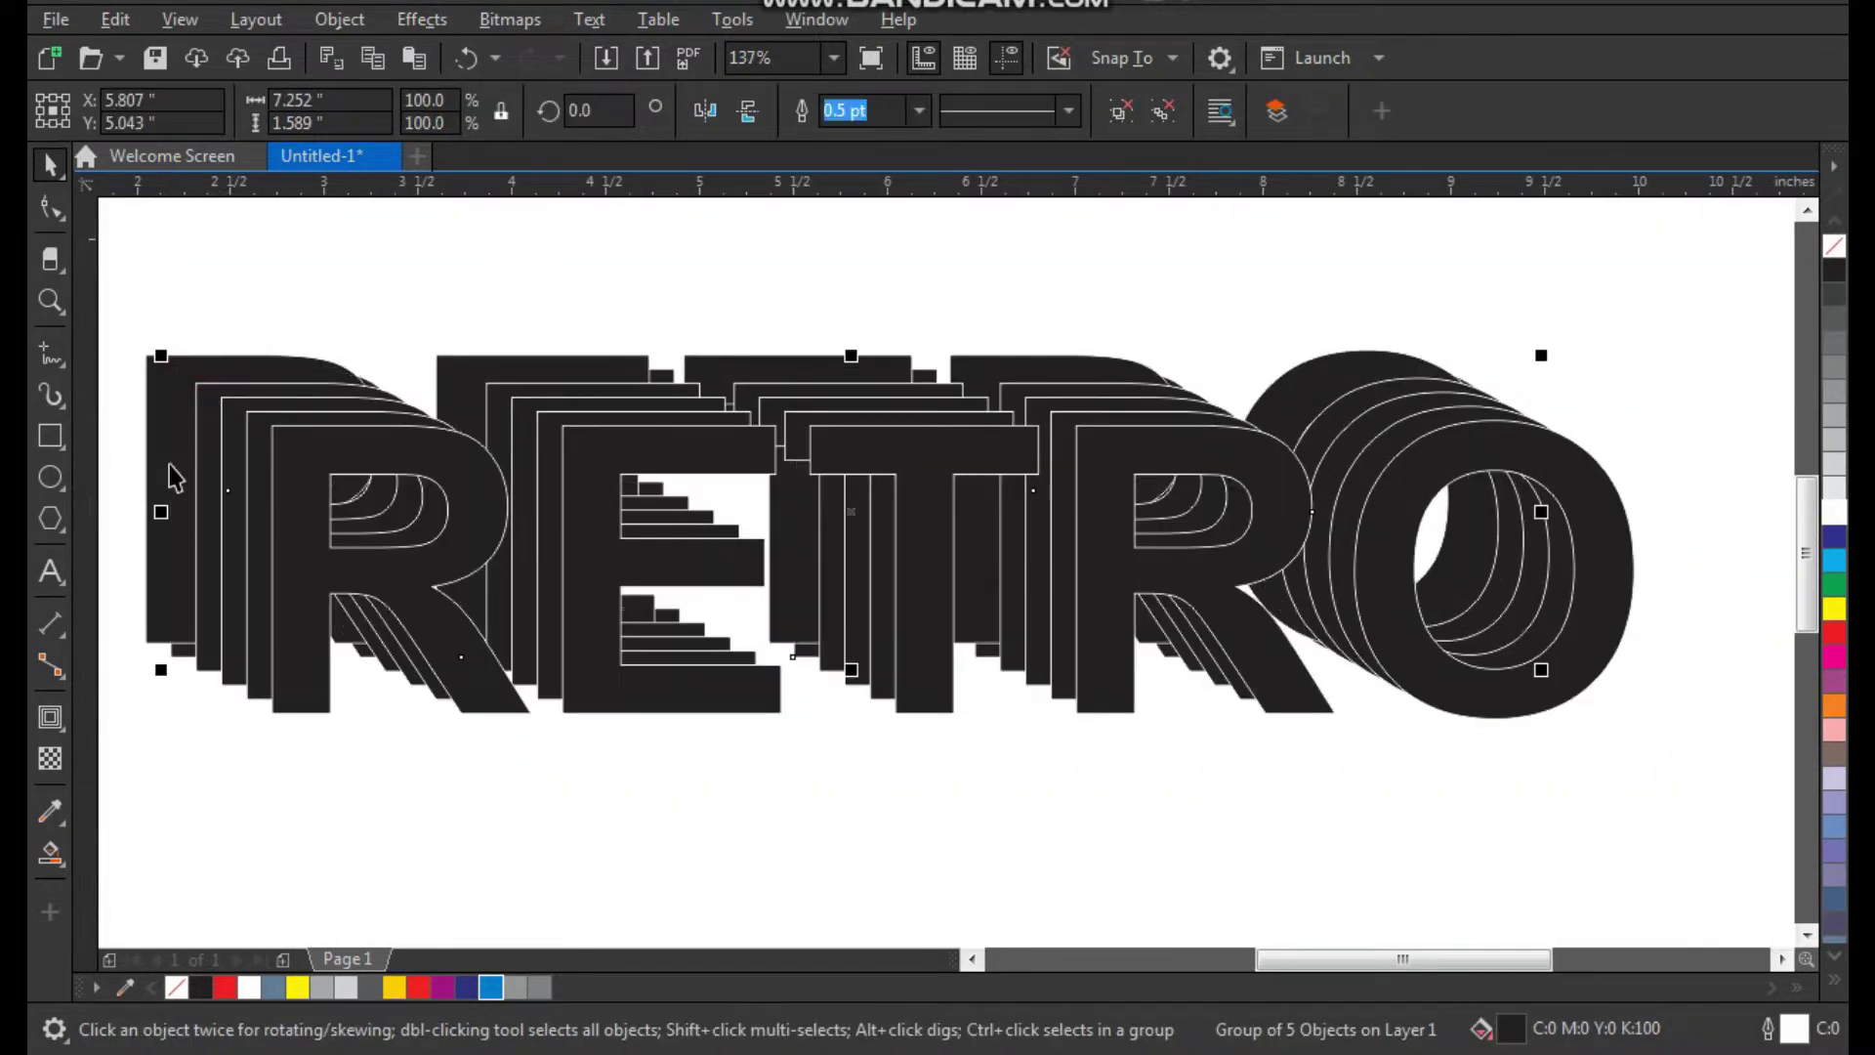
left_click_drag(209, 470, 341, 549)
left_click(808, 789)
scroll(790, 617, "down", 2)
key("F2")
left_click_drag(360, 395, 1322, 774)
key("space")
left_click(1406, 582)
left_click_drag(1607, 313, 328, 791)
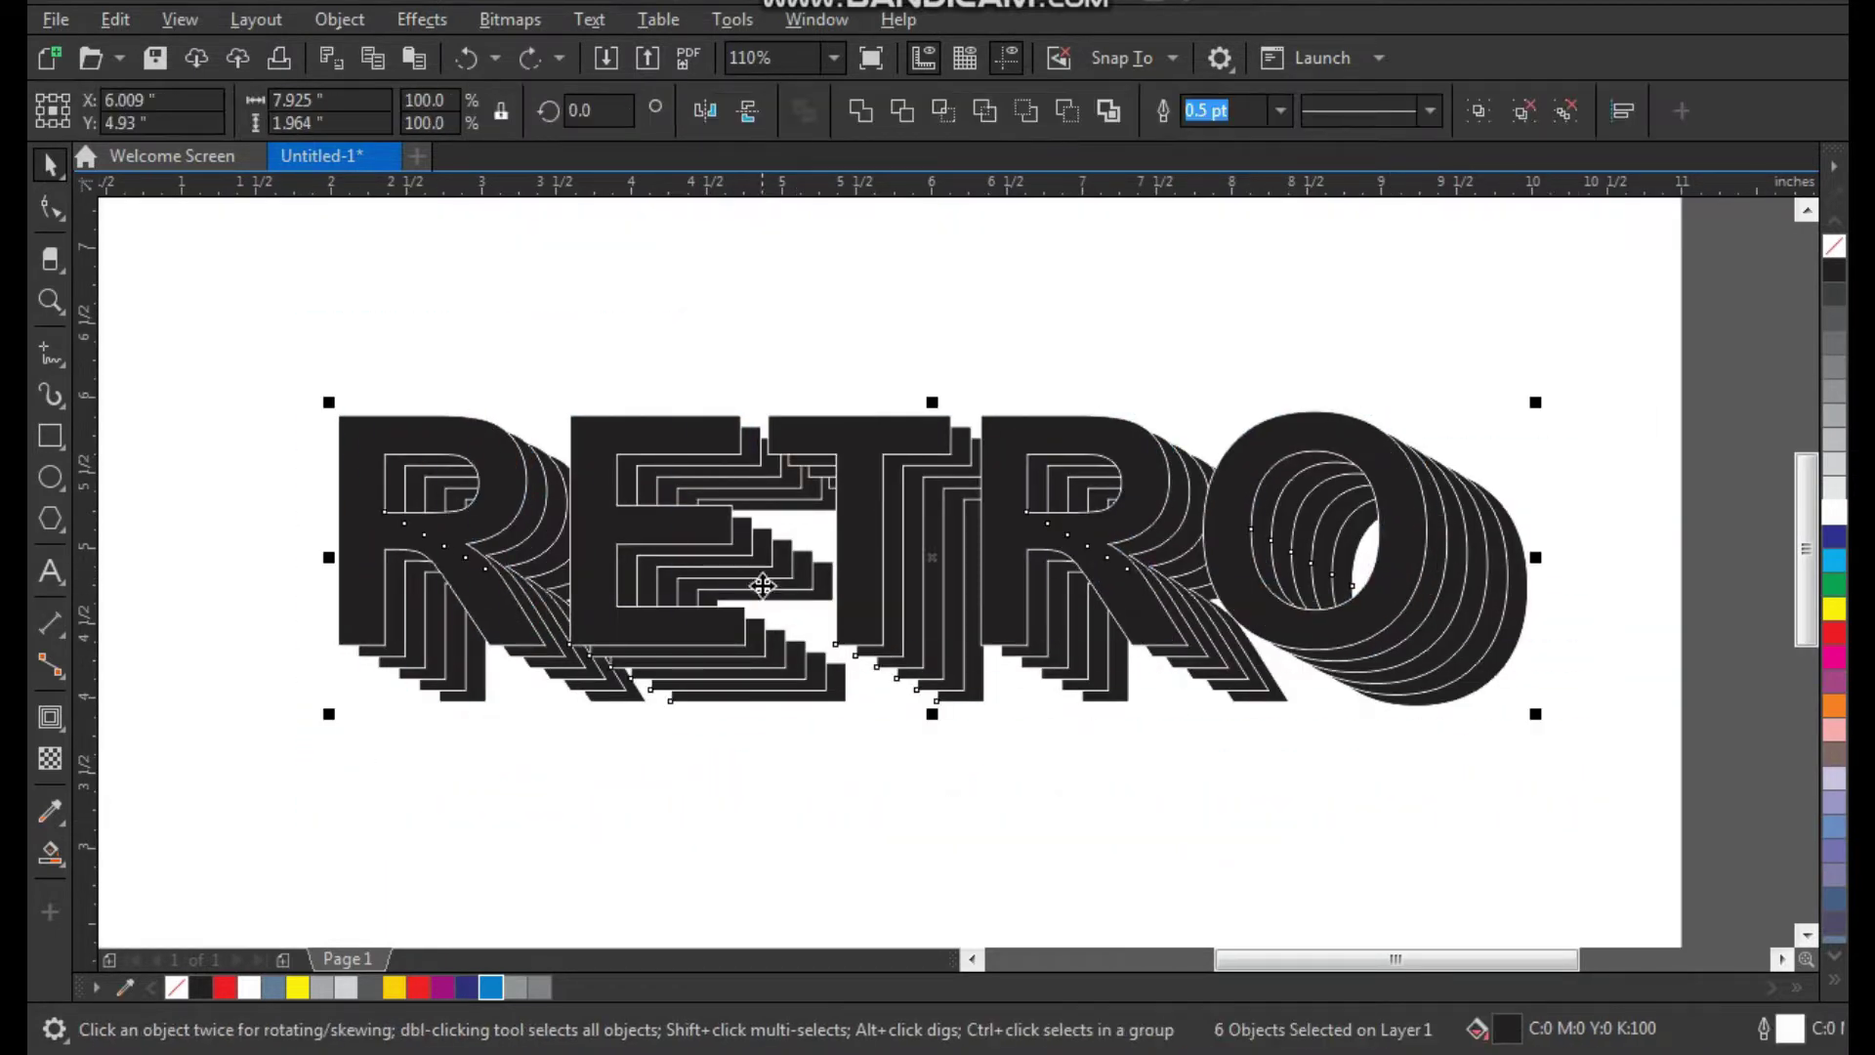
left_click(687, 317)
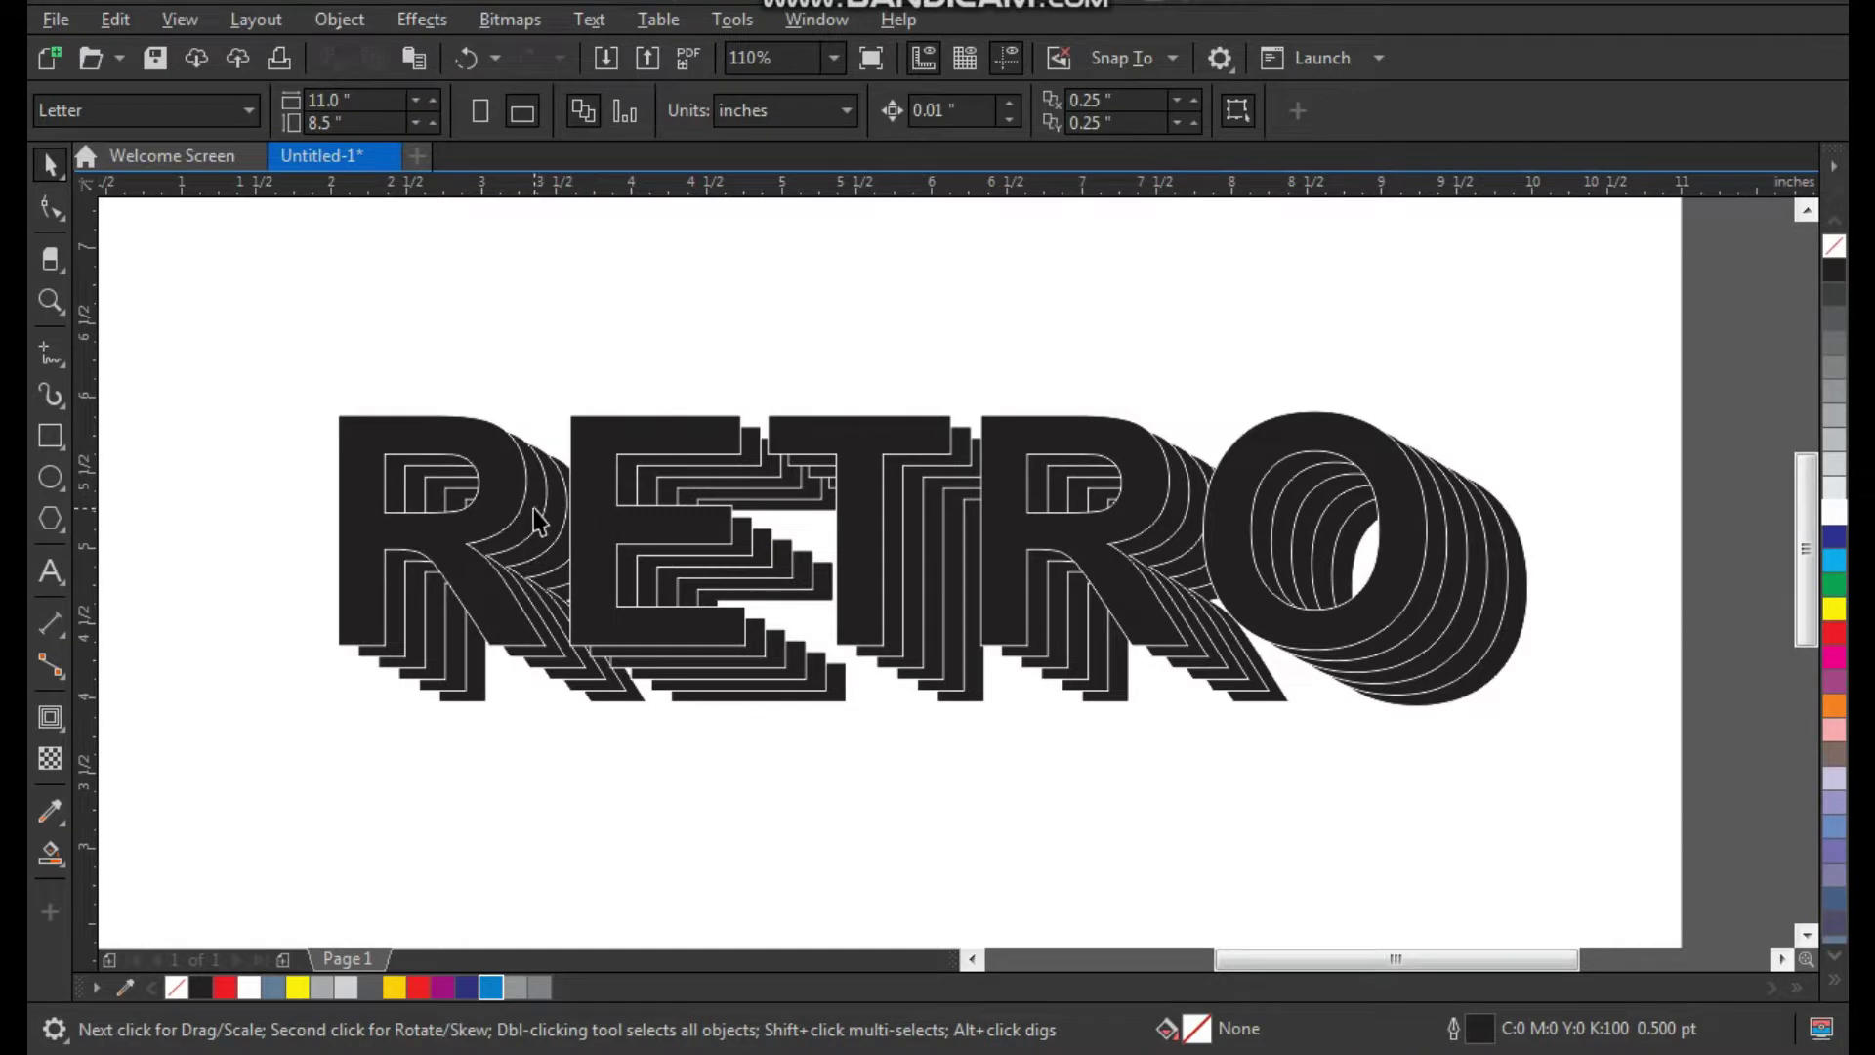
Undo the last stacking order changes of the RETRO copies
left_click_drag(533, 509, 554, 472)
key("ctrl+z")
key("ctrl+z")
left_click(607, 363)
key("ctrl+z")
key("ctrl+z")
left_click(566, 352)
Send the fifth RETRO copy to the back, followed by the sixth, lower-right copy
left_click(420, 494)
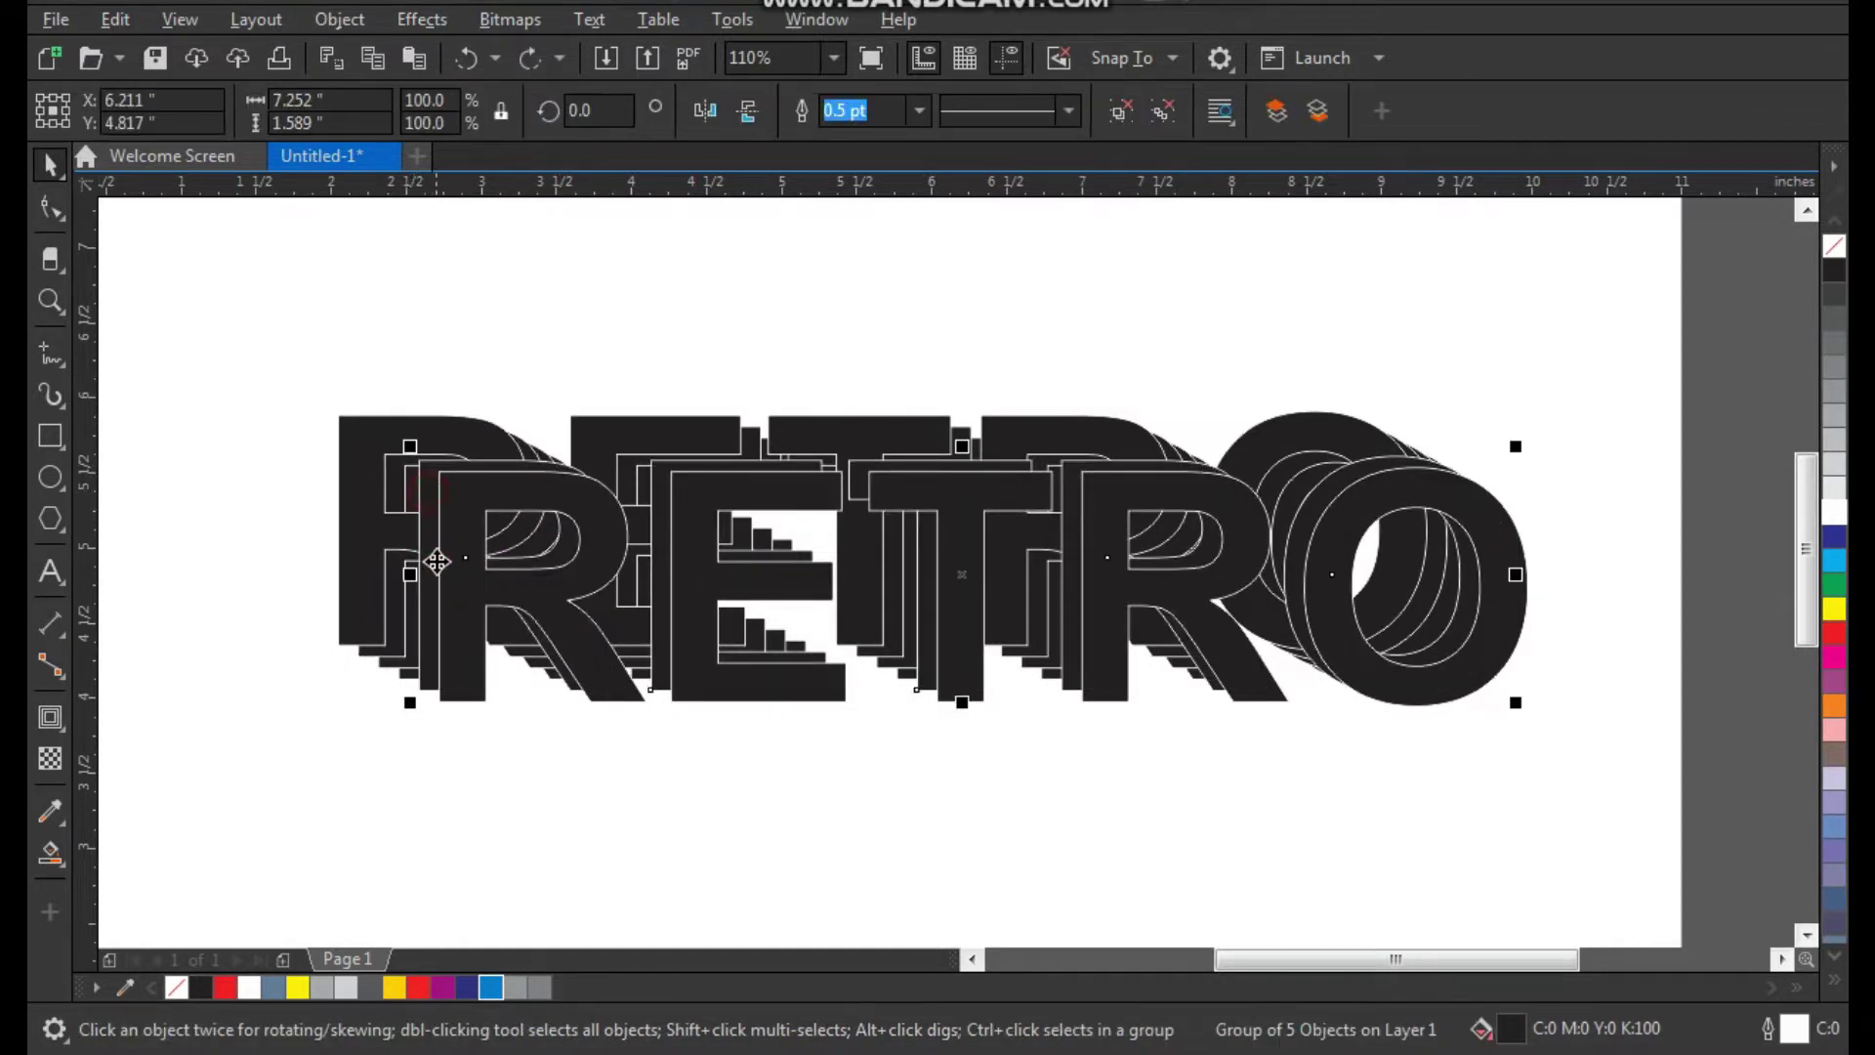
key("shift+Page_Down")
left_click(466, 561)
key("shift+Page_Down")
left_click(500, 366)
left_click_drag(543, 509, 565, 472)
key("ctrl+z")
Fill the second RETRO layer with yellow (#FED000) and the third with red (#F02020)
key("F2")
left_click_drag(303, 351, 1025, 818)
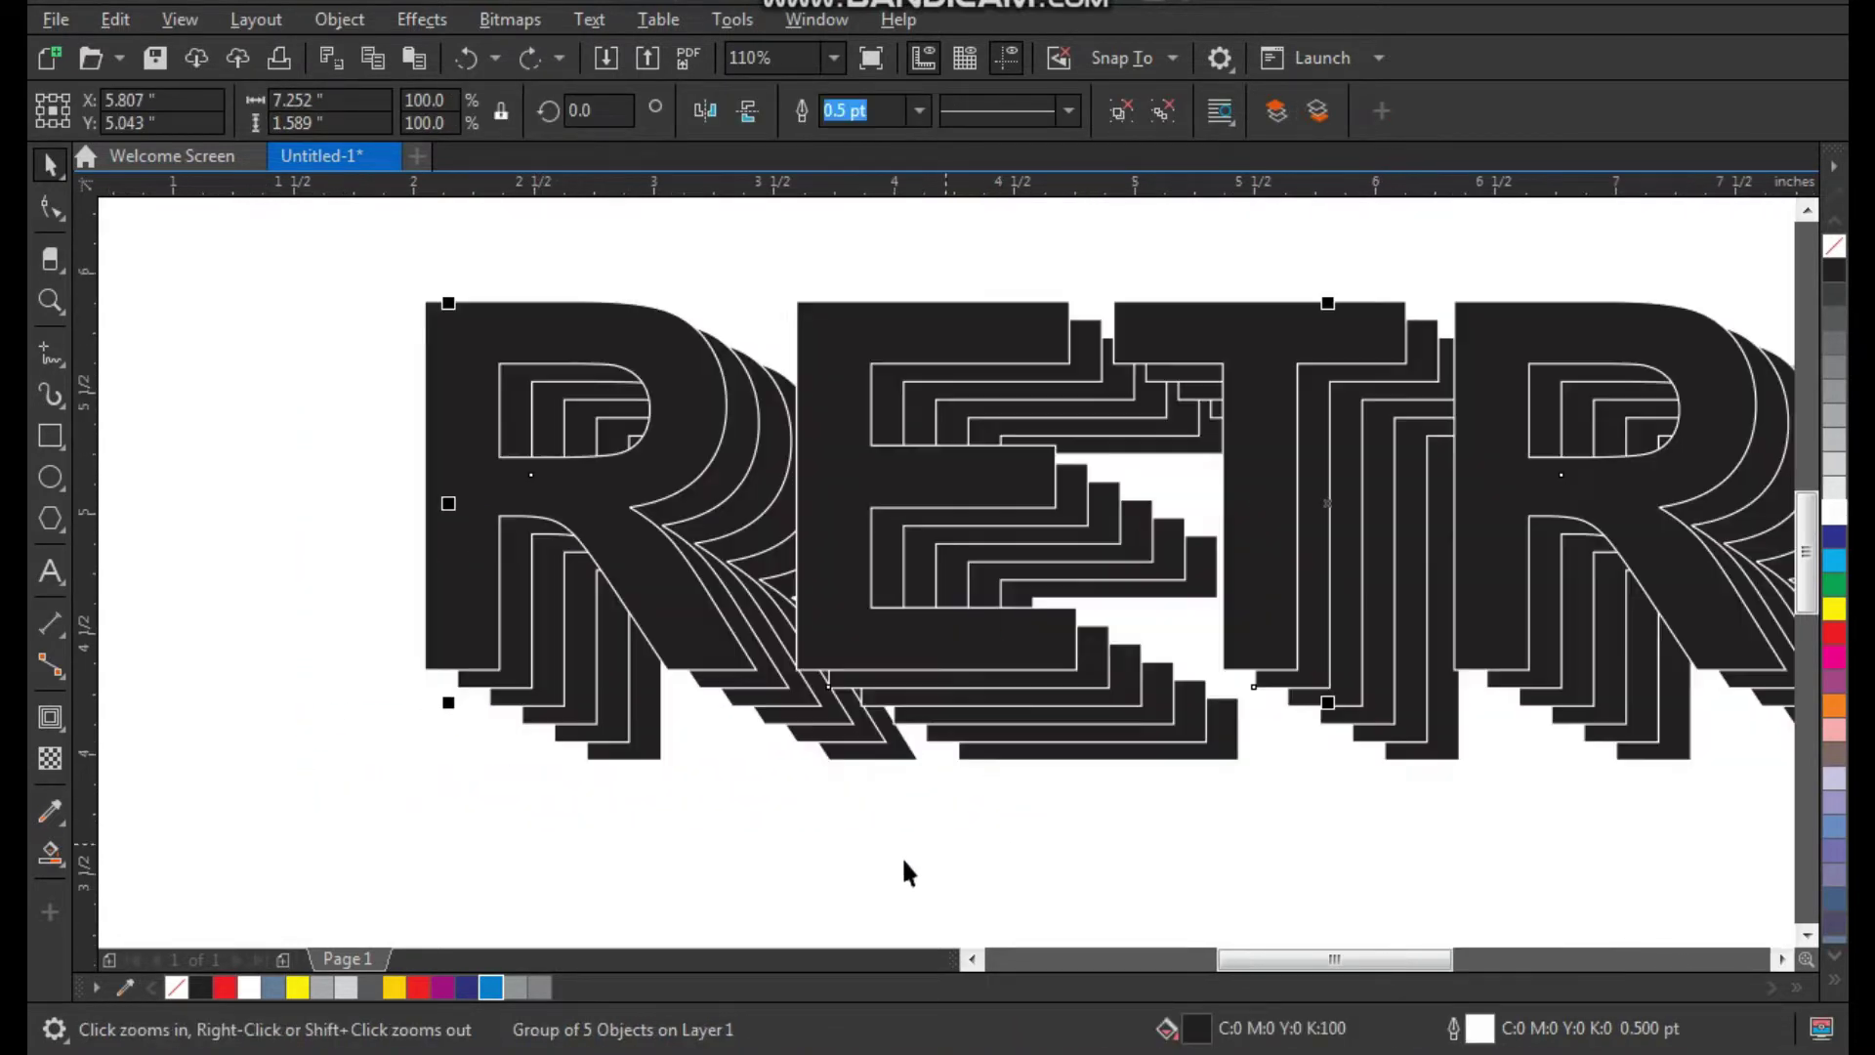
left_click_drag(401, 992, 711, 601)
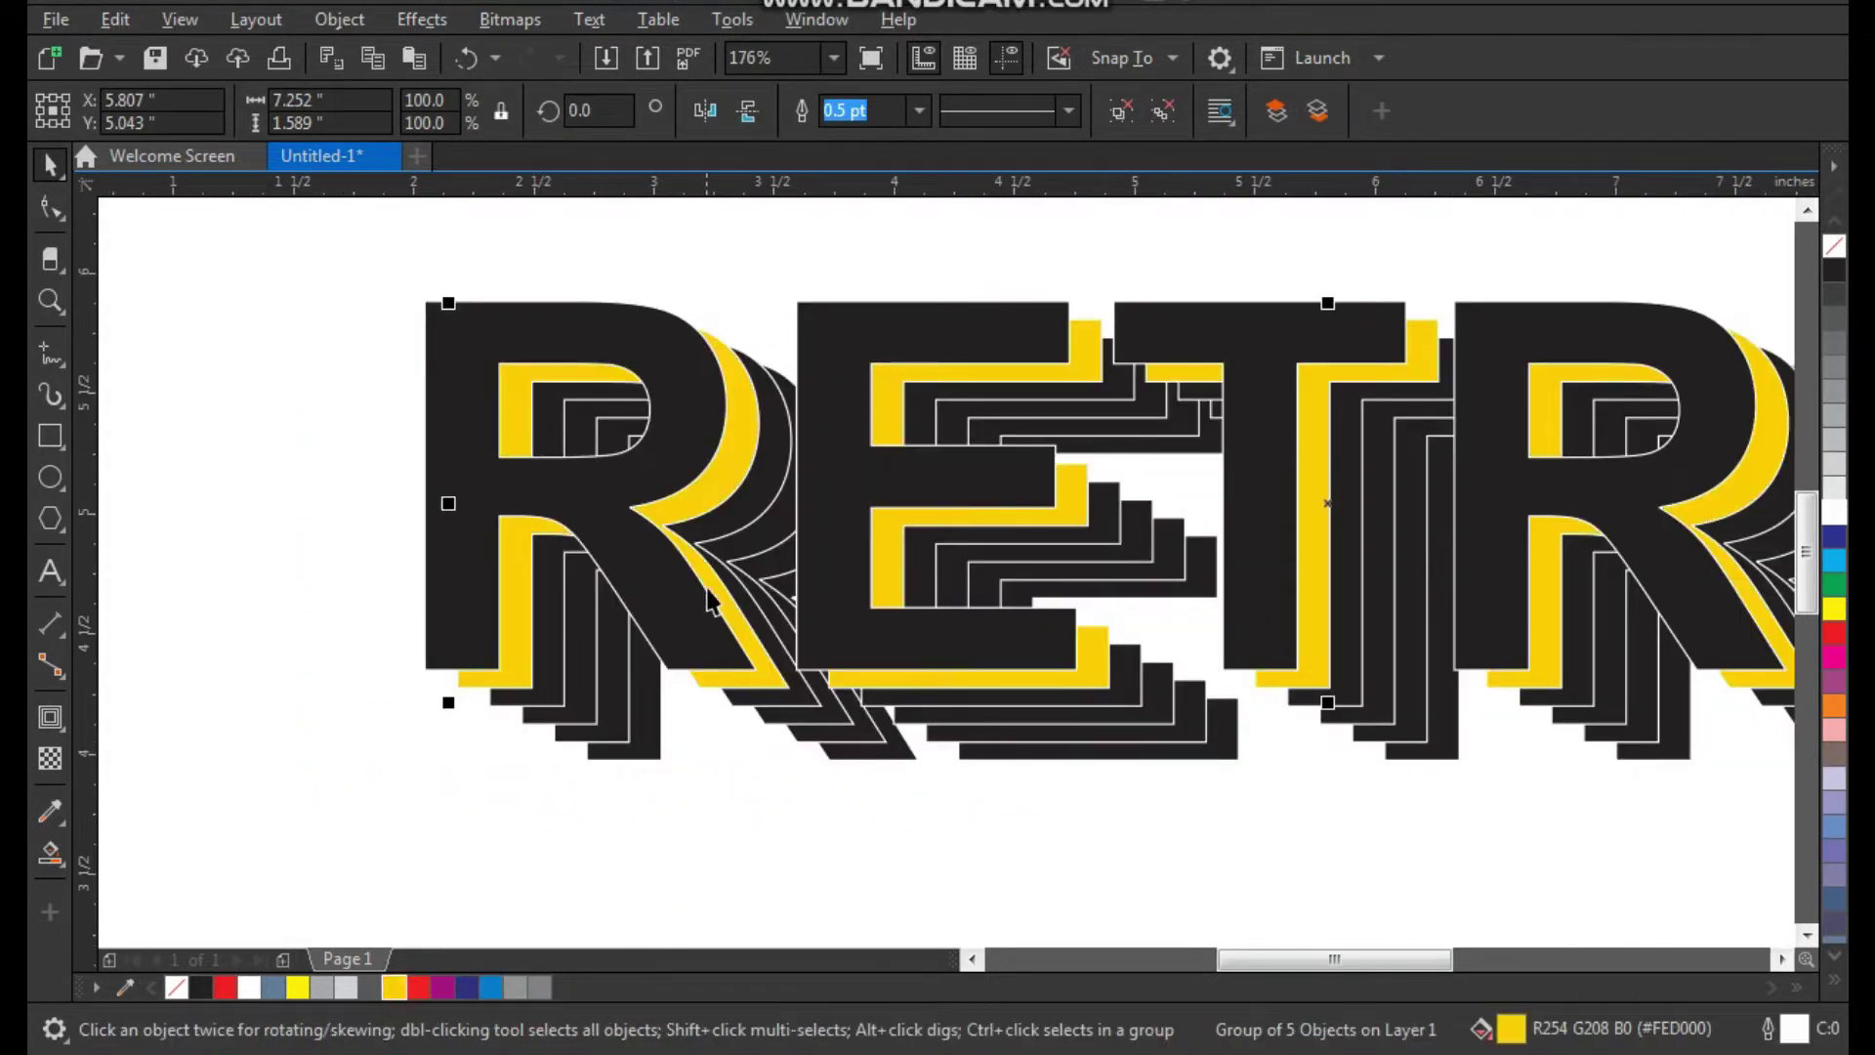
left_click(757, 513)
left_click_drag(422, 989, 717, 618)
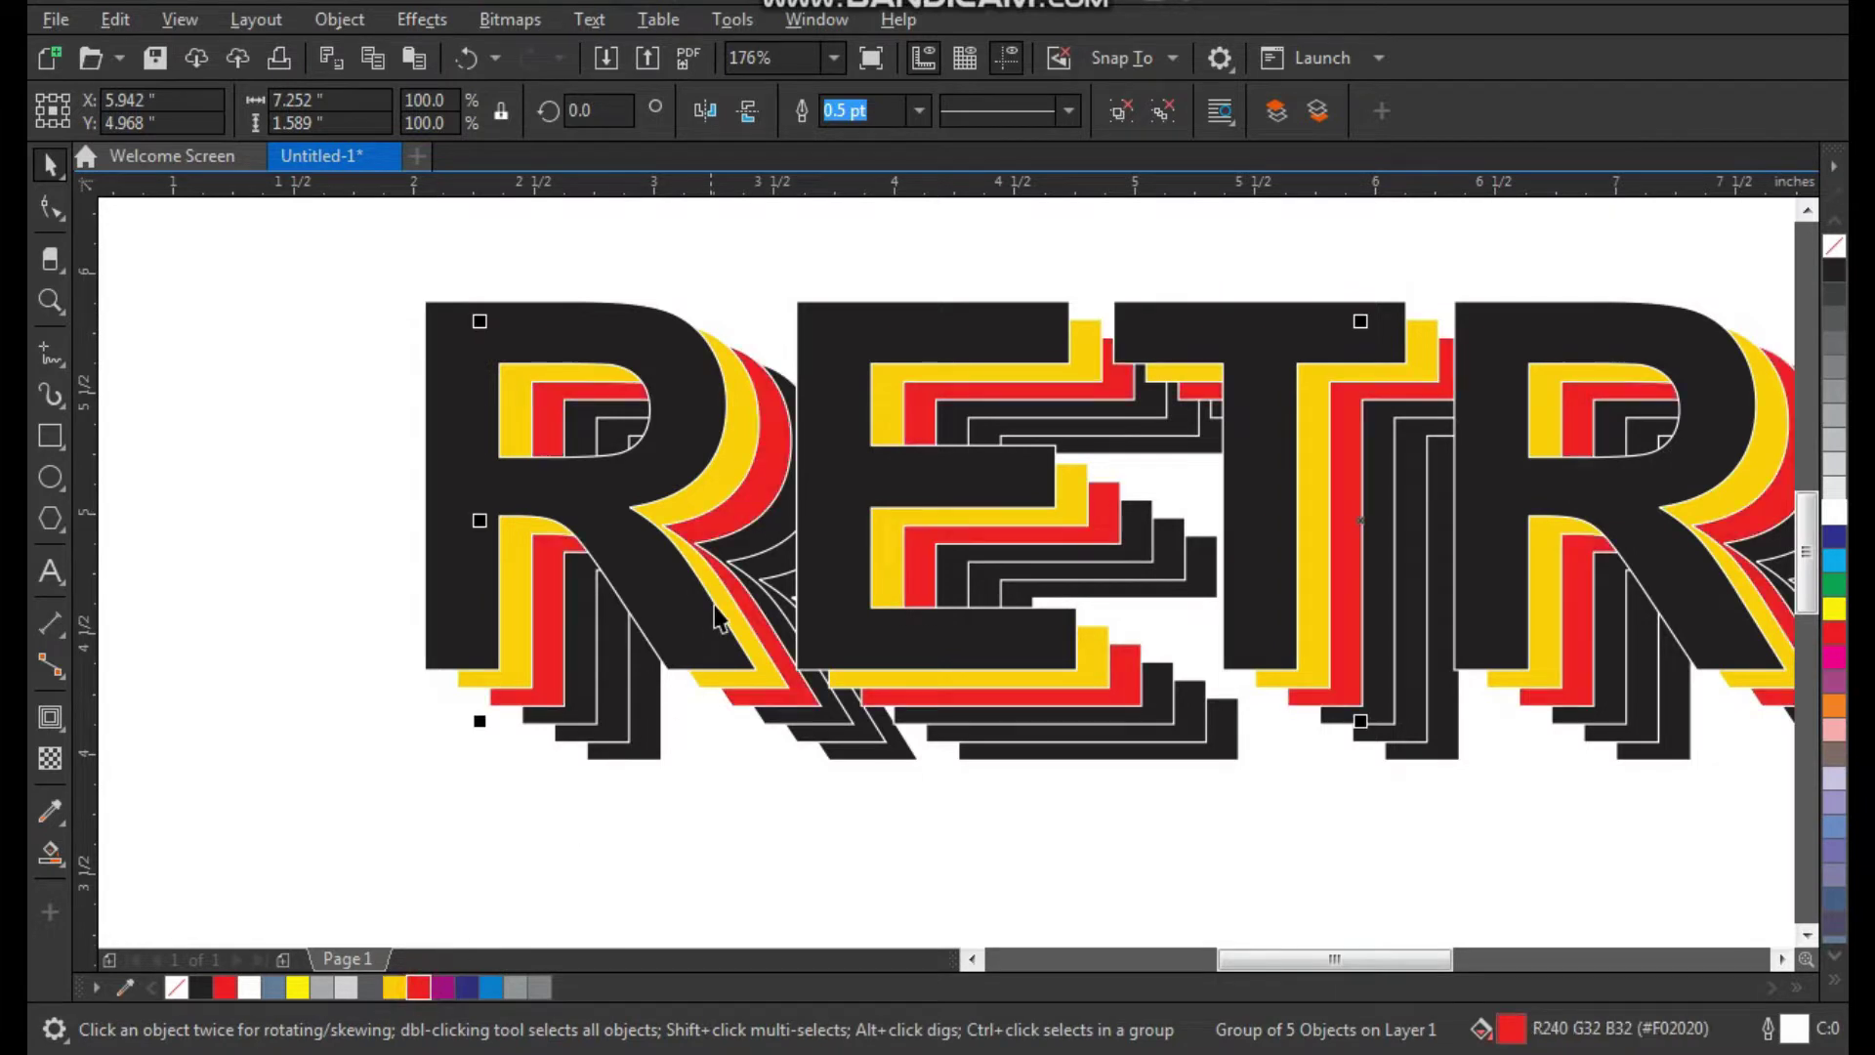
Fill the fourth RETRO layer with purple and the fifth with dark blue (#313080)
left_click(764, 554)
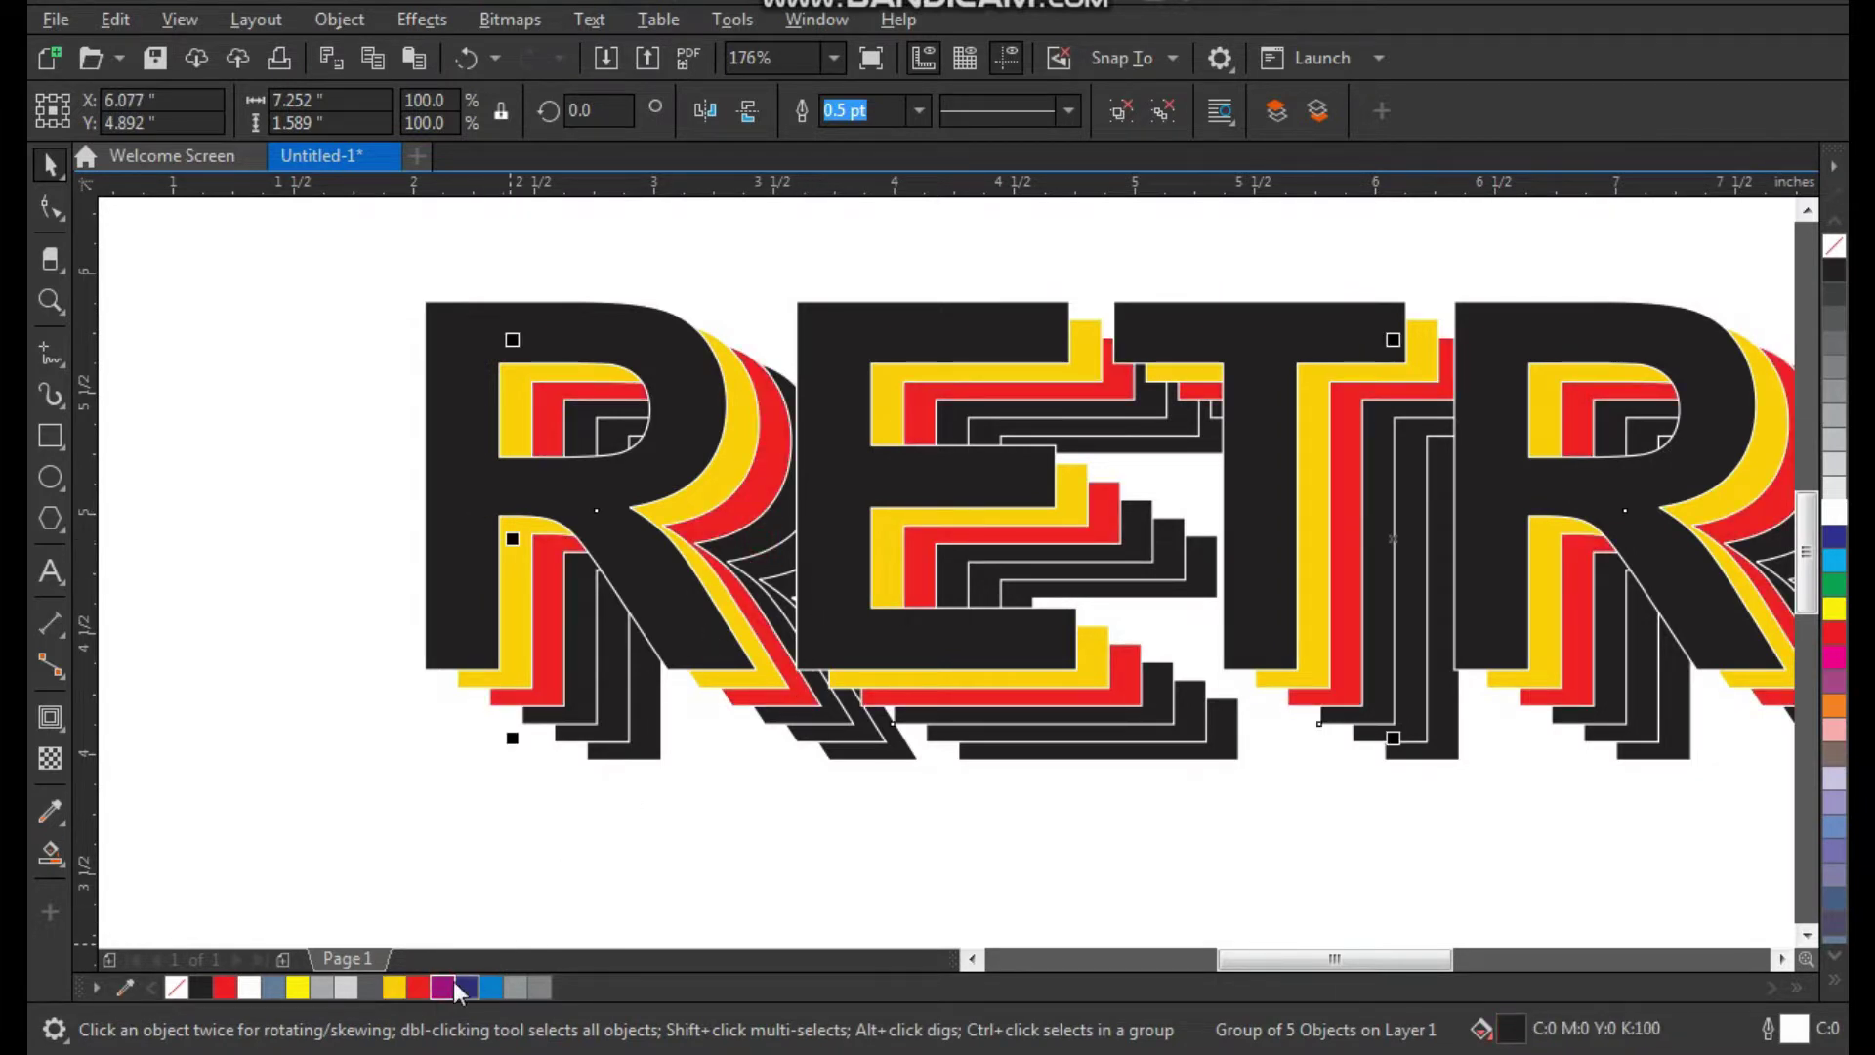
left_click_drag(442, 987, 749, 574)
left_click(763, 571)
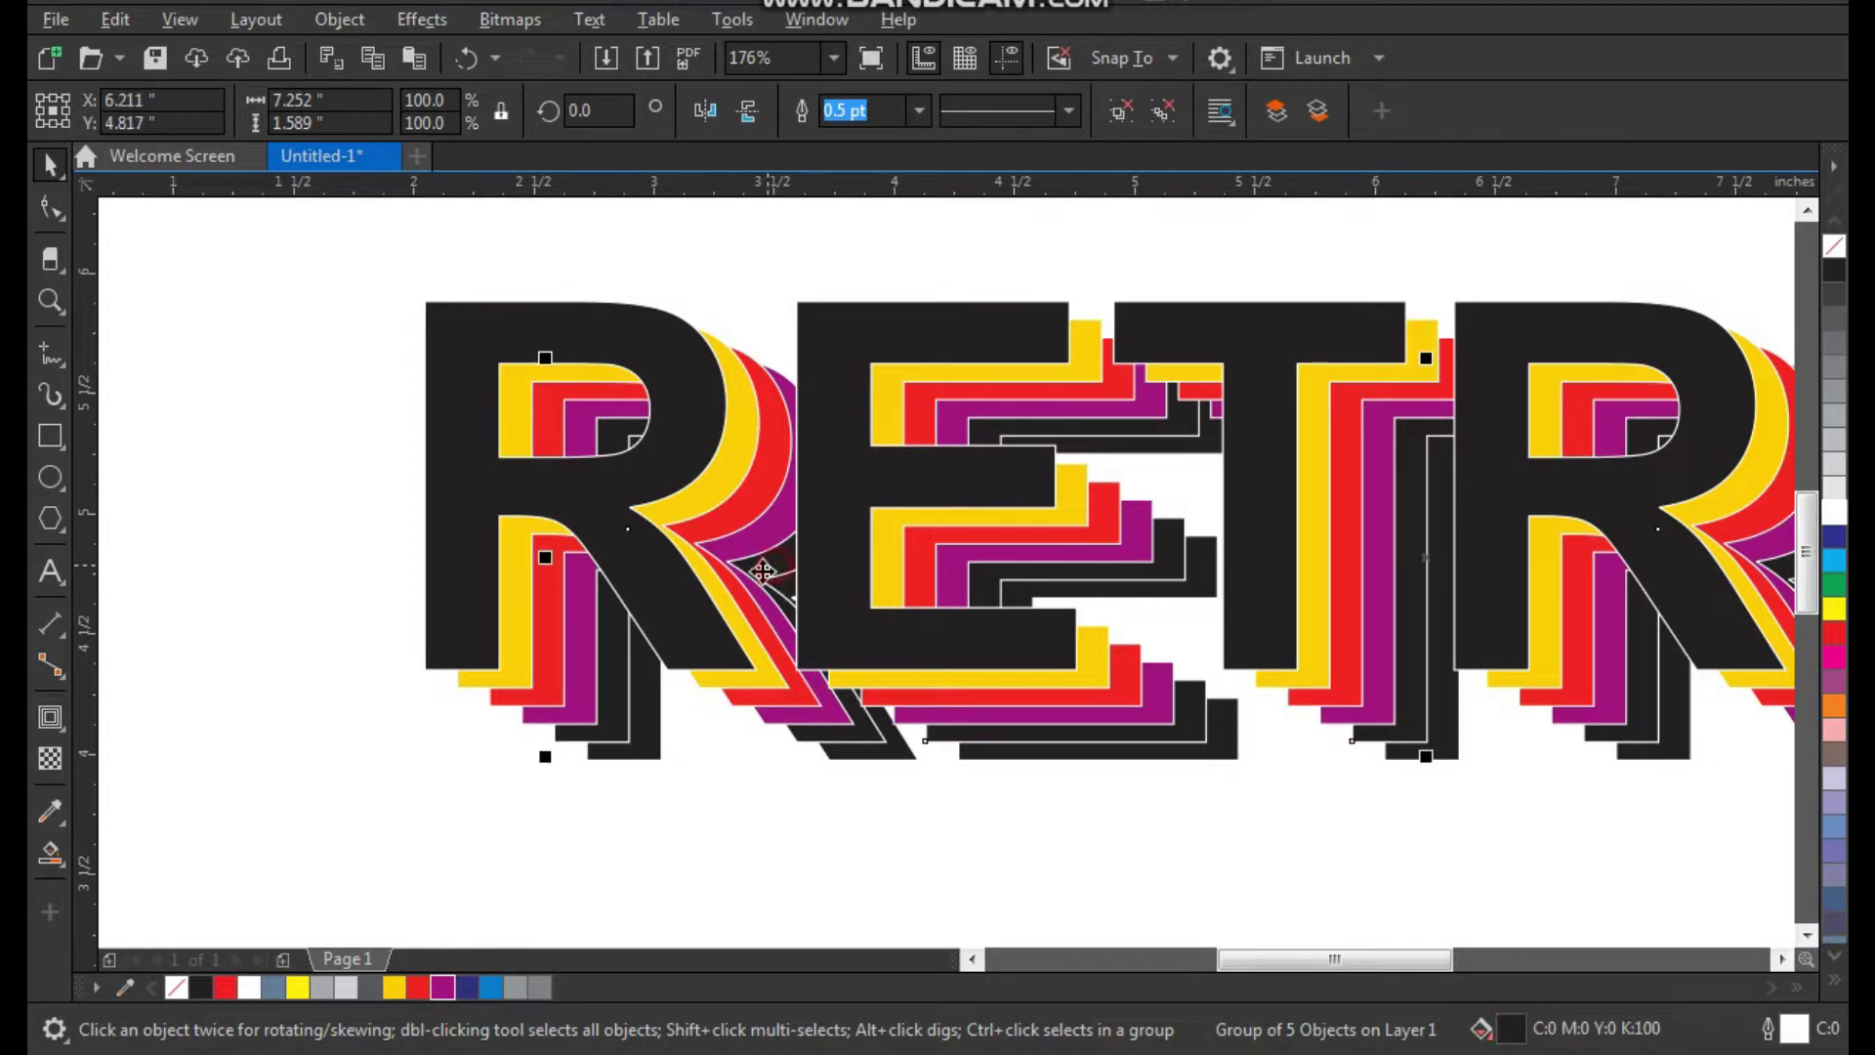
left_click(468, 990)
Fill the rearmost RETRO layer with bright blue
key("F3")
key("F2")
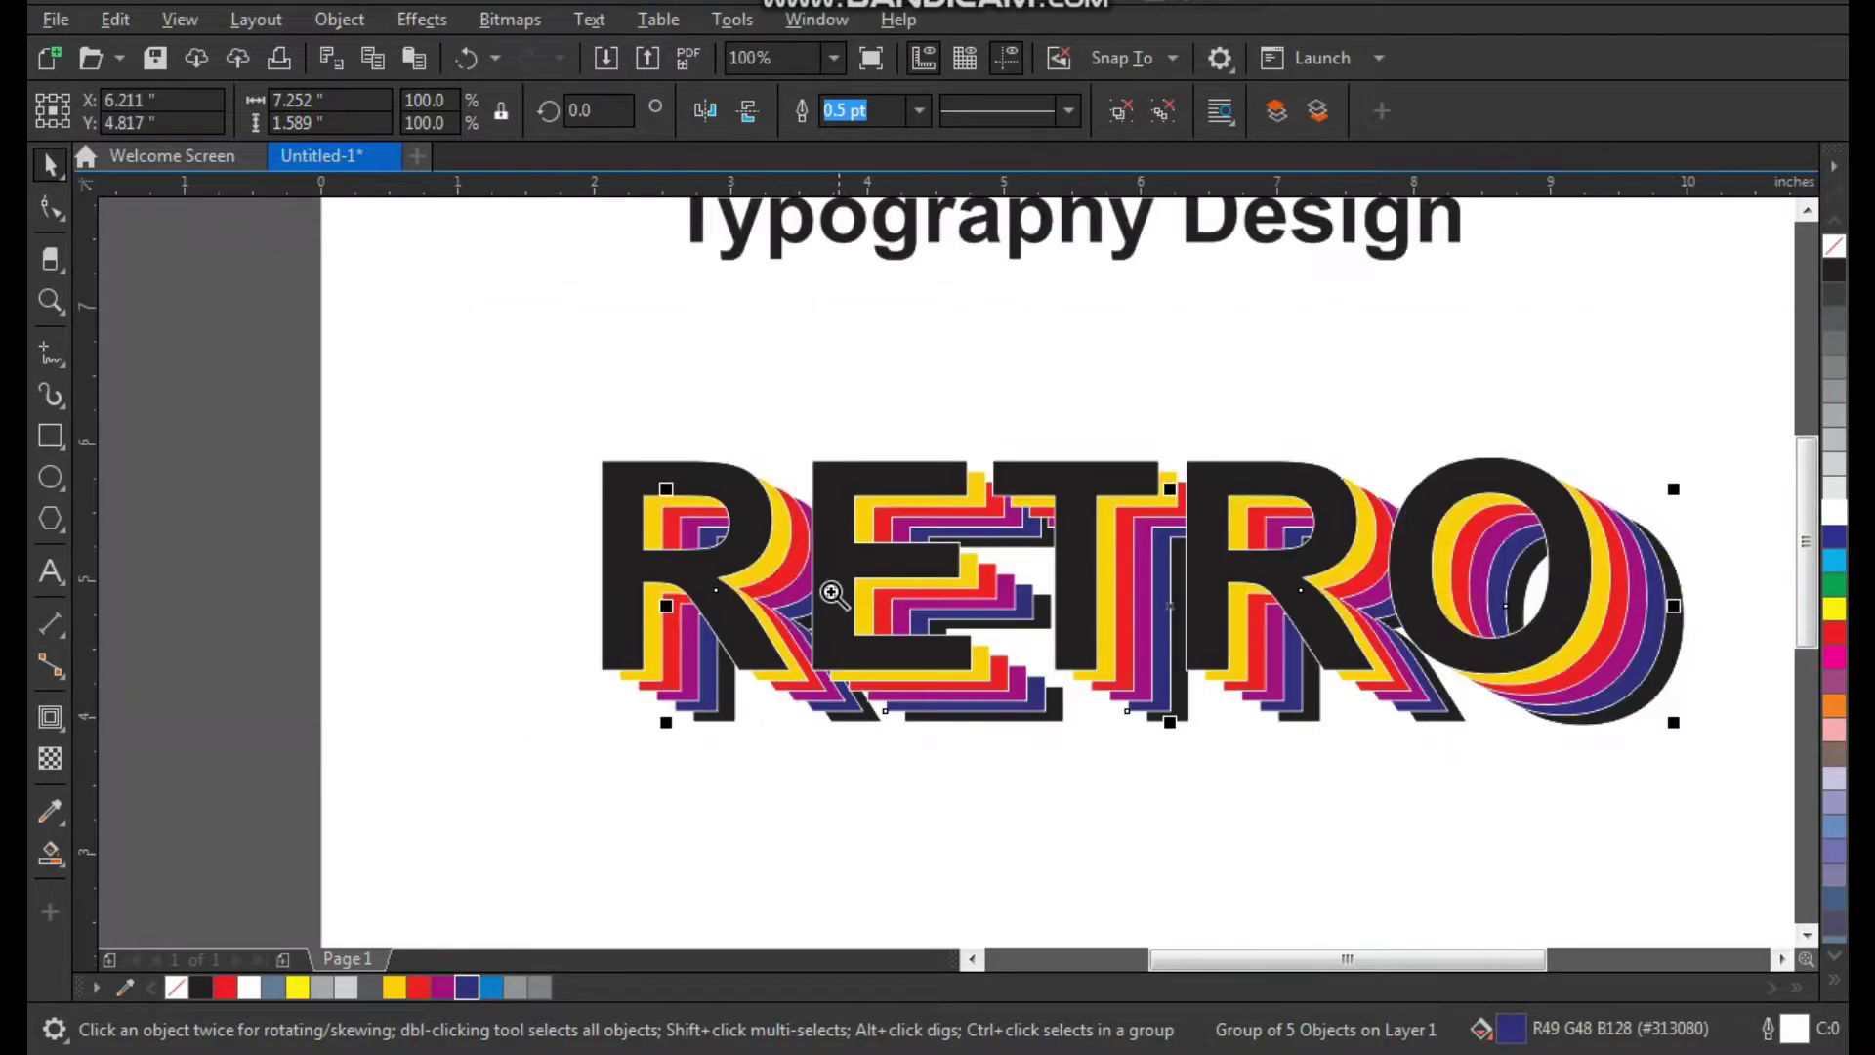
left_click_drag(831, 588, 985, 832)
left_click(803, 613)
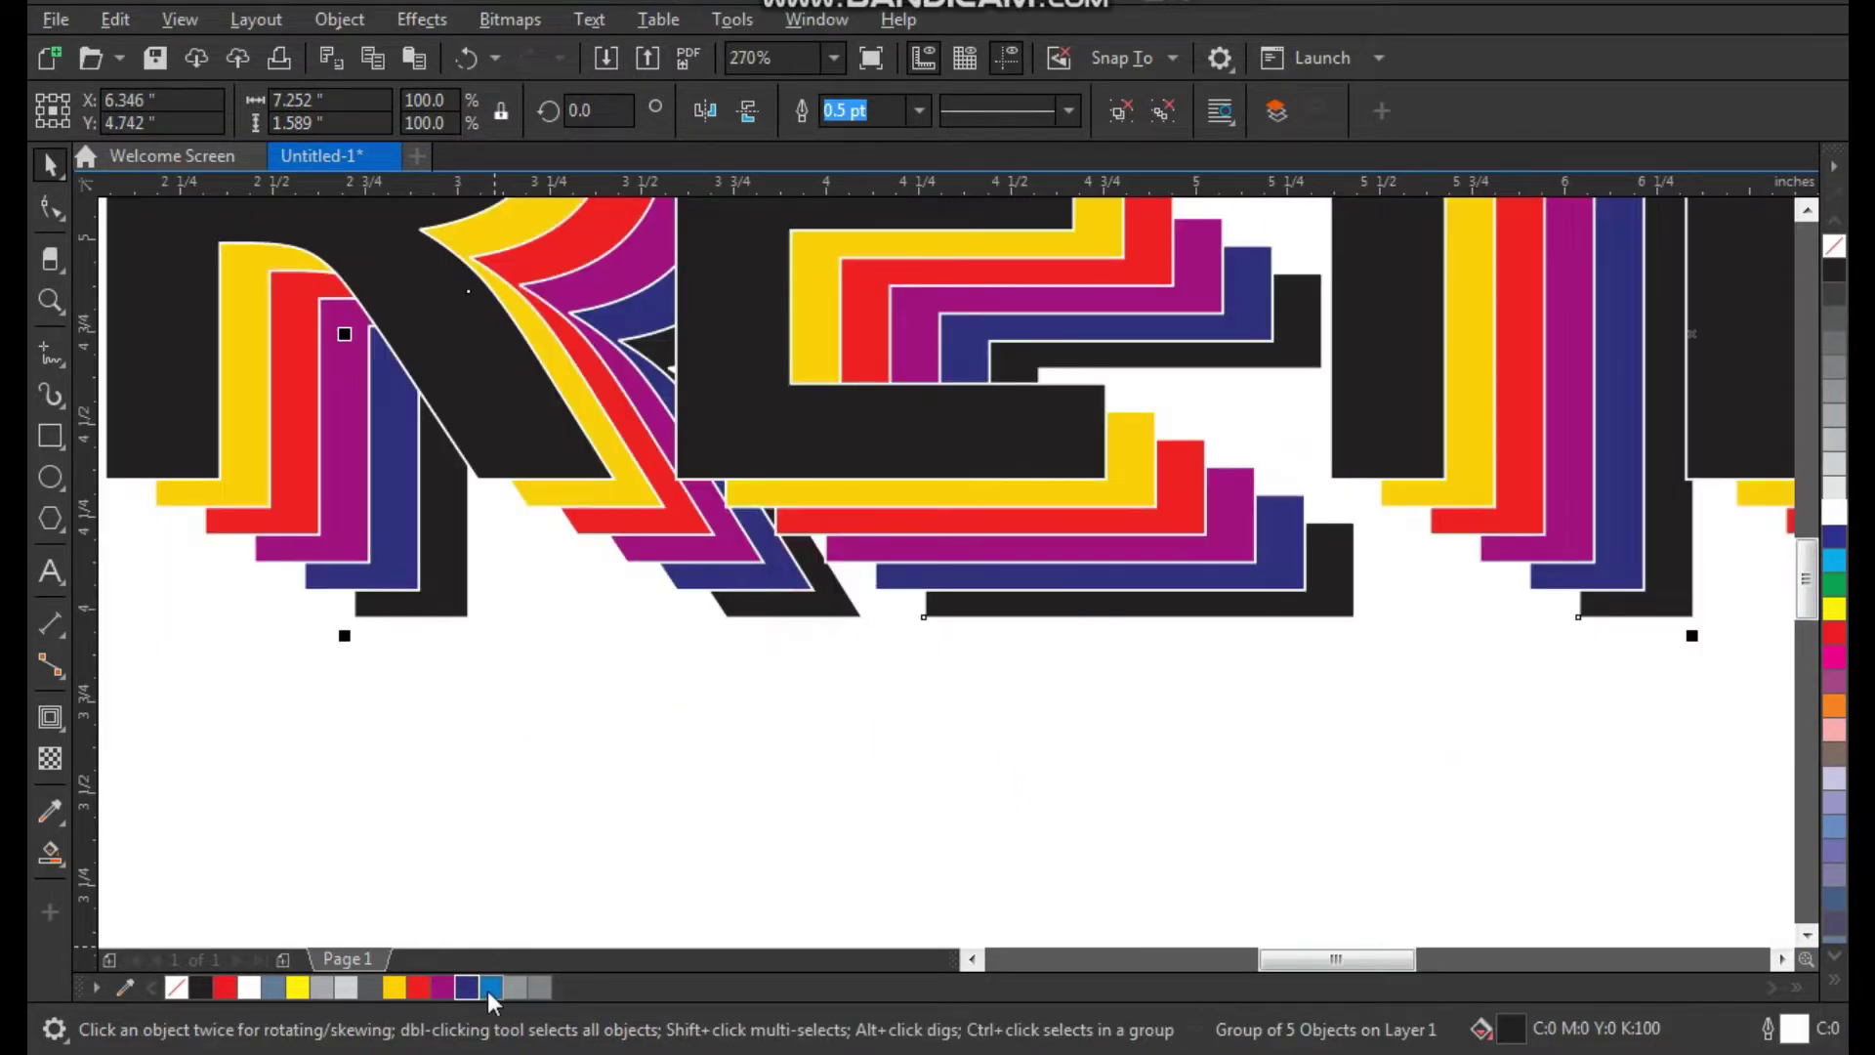
left_click(490, 988)
left_click(871, 774)
Remove the outlines from all six RETRO layers and move the whole stack slightly to the left
key("shift+F4")
key("F2")
left_click_drag(515, 419, 1357, 826)
key("space")
left_click_drag(1494, 306, 251, 808)
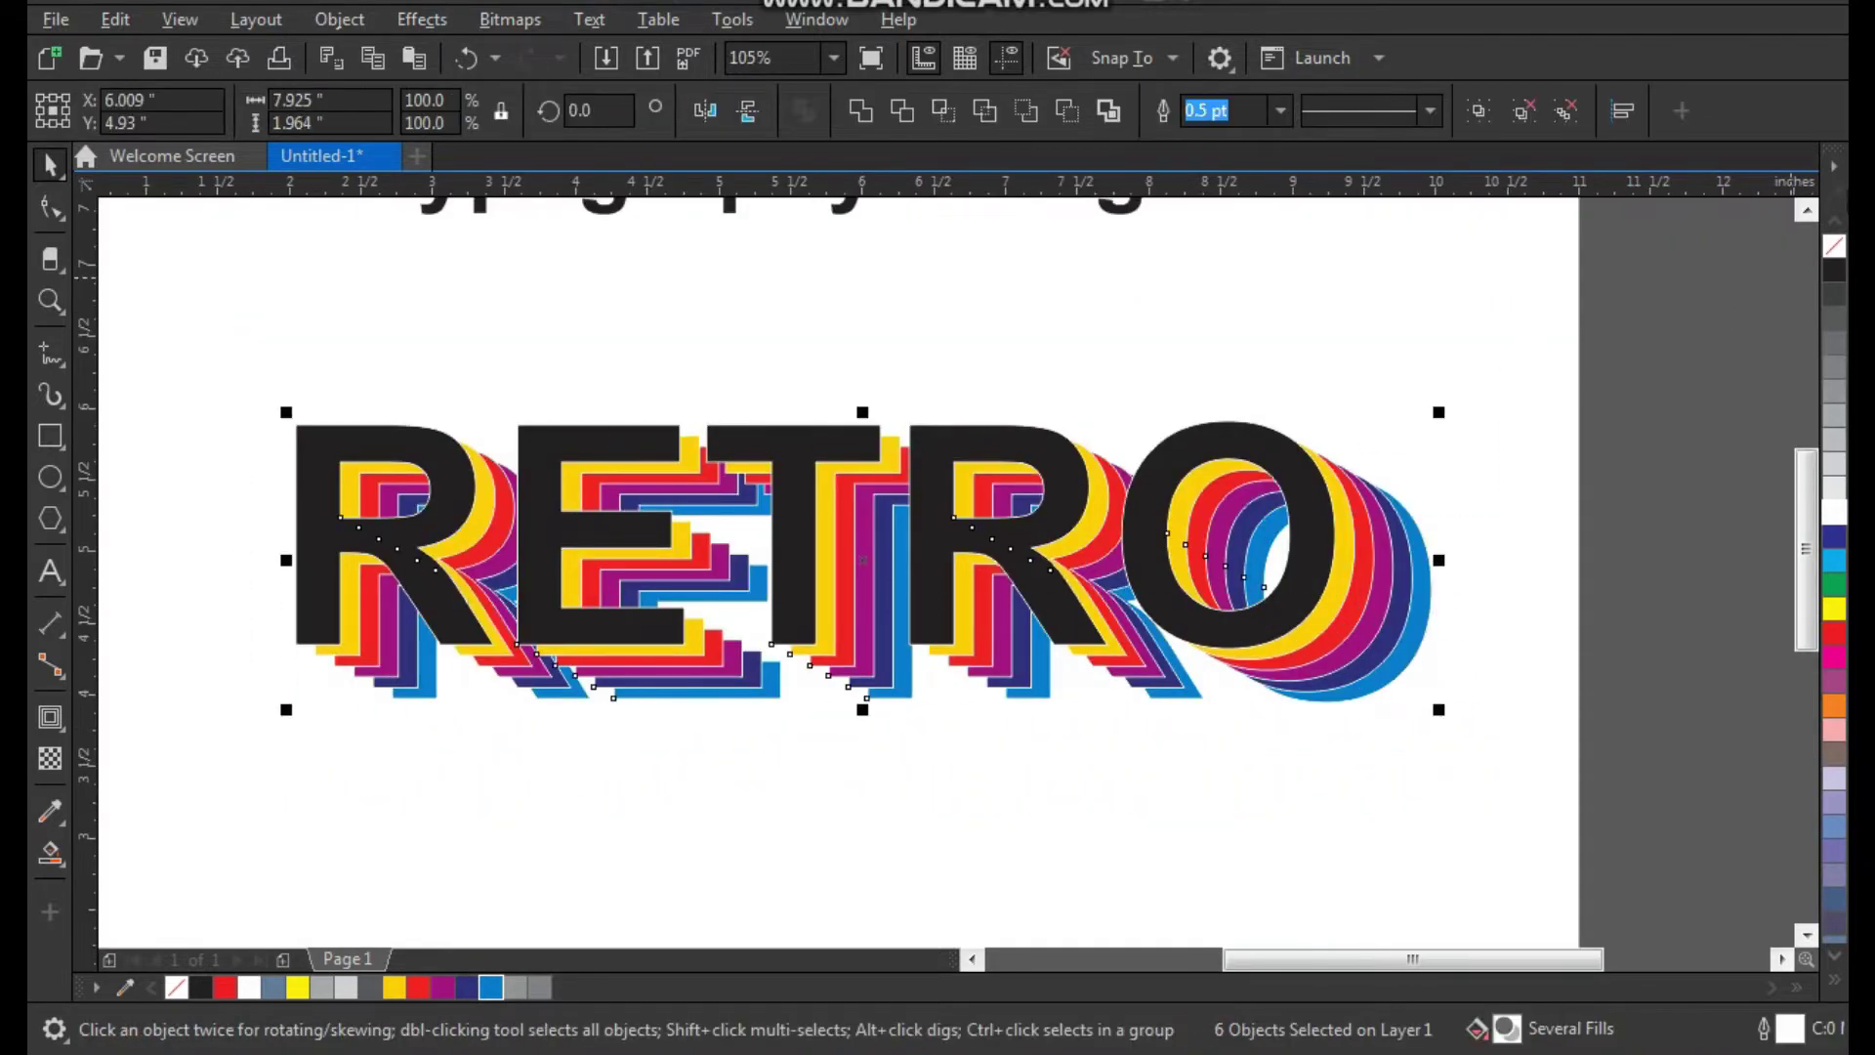
right_click(1834, 246)
left_click_drag(996, 550, 918, 542)
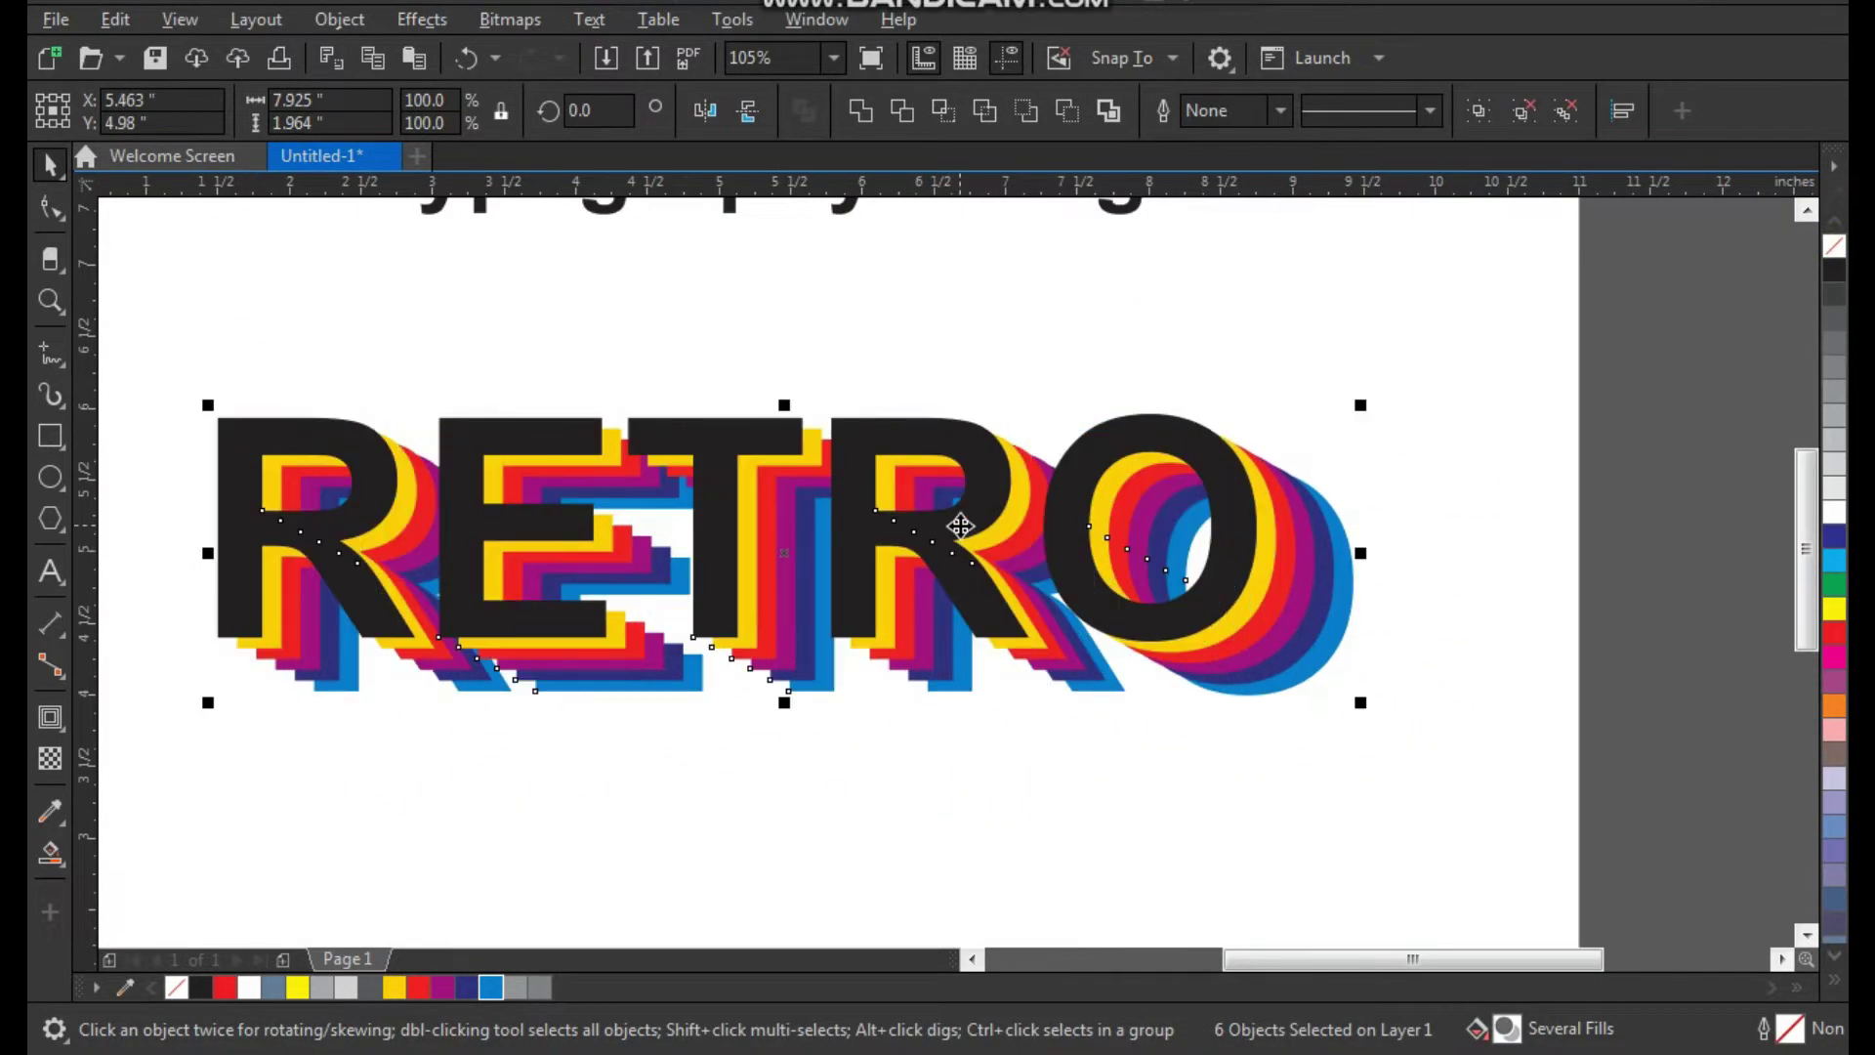
Ungroup the layers and shift the letters after the first R and after the E rightward to widen both gaps
left_click_drag(1448, 331, 436, 720)
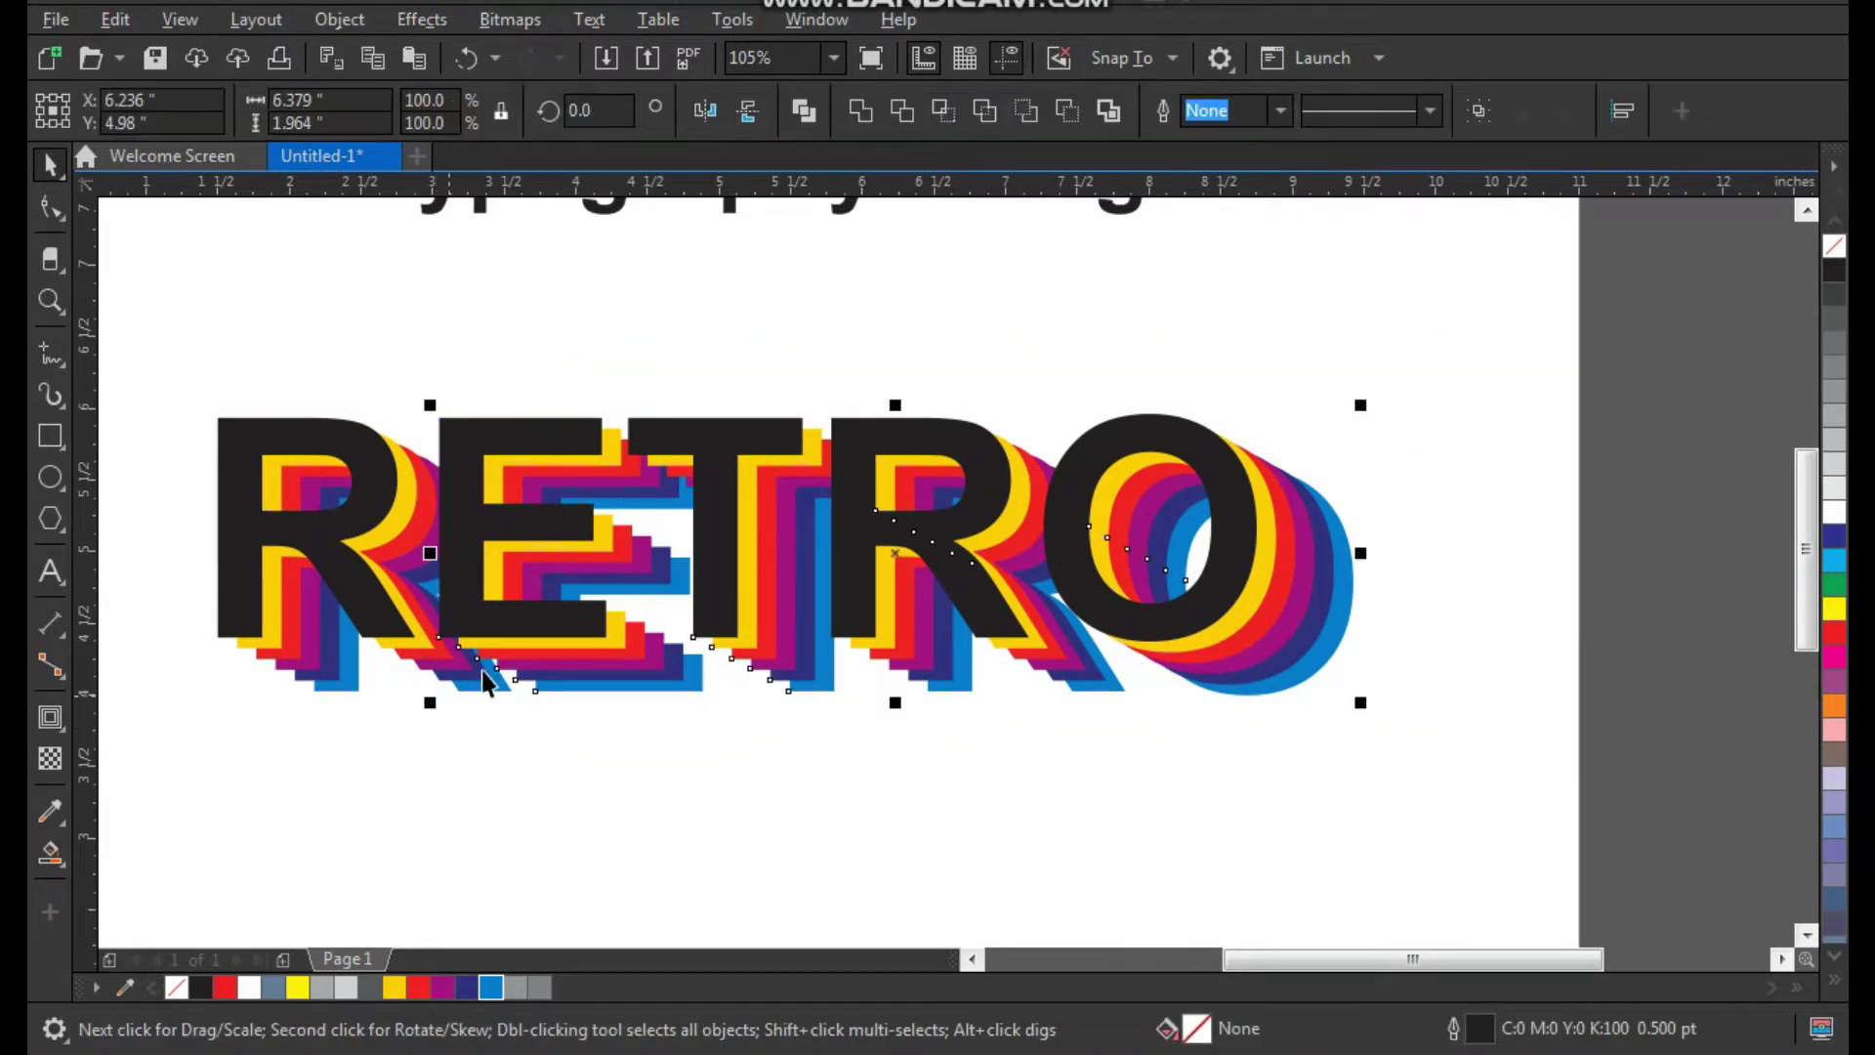
left_click_drag(523, 607, 628, 635)
left_click(645, 732)
left_click_drag(1543, 324, 688, 819)
key("Right")
key("Right")
key("Right")
key("Right")
Shift the second R and the O rightward, and the O further, so the layered letters no longer overlap
left_click_drag(974, 346, 1387, 673)
key("Right")
key("Right")
key("Right")
key("Right")
key("Right")
left_click(1704, 322)
left_click_drag(1704, 323, 1403, 751)
key("Right")
key("Right")
key("Right")
key("Right")
key("Right")
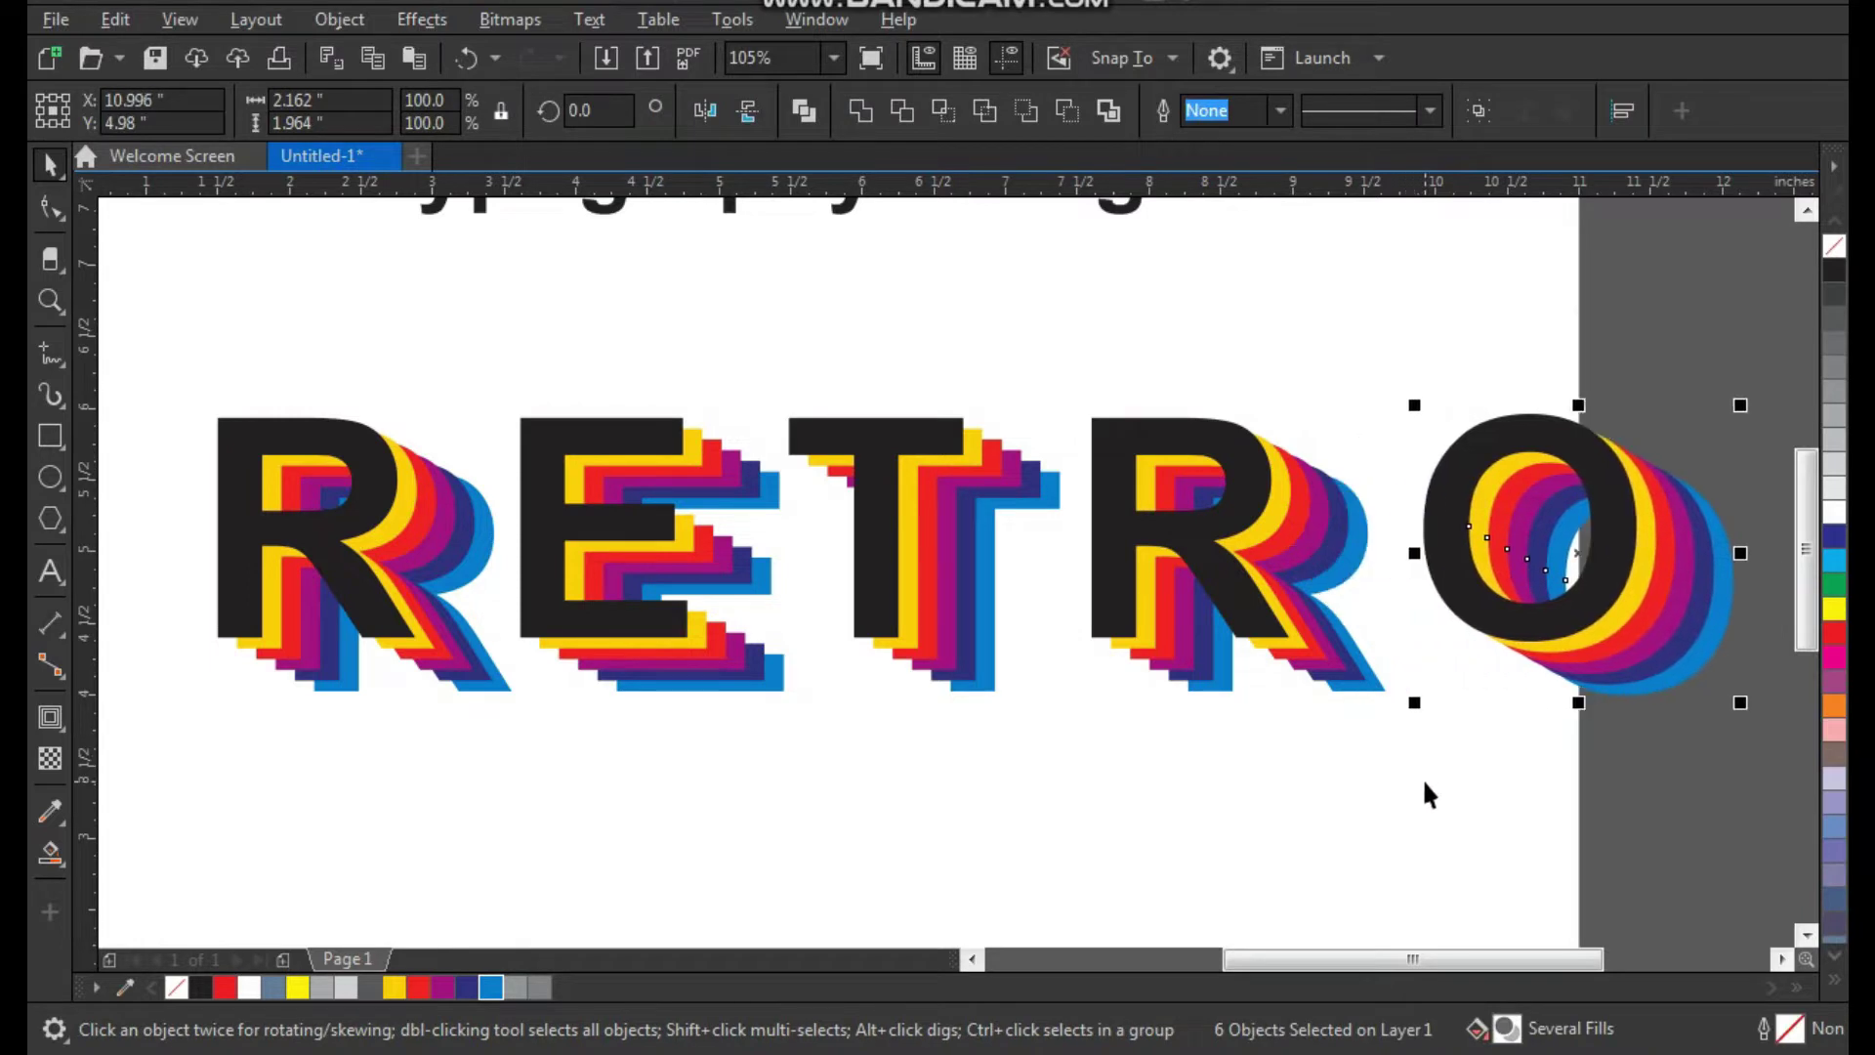
Group the six coloured layers of each letter into a separate group per letter
left_click(1426, 783)
left_click_drag(176, 350, 520, 740)
left_click_drag(437, 299, 818, 739)
left_click_drag(719, 315, 1104, 740)
left_click_drag(965, 291, 1397, 782)
left_click_drag(1339, 354, 1748, 718)
left_click(1520, 793)
Duplicate all five letter groups straight down as a second RETRO row beneath the first
left_click(436, 551)
left_click(592, 547, "shift")
left_click(859, 522, "shift")
left_click(1104, 523, "shift")
left_click(1393, 539, "shift")
left_click_drag(1393, 539, 1328, 791)
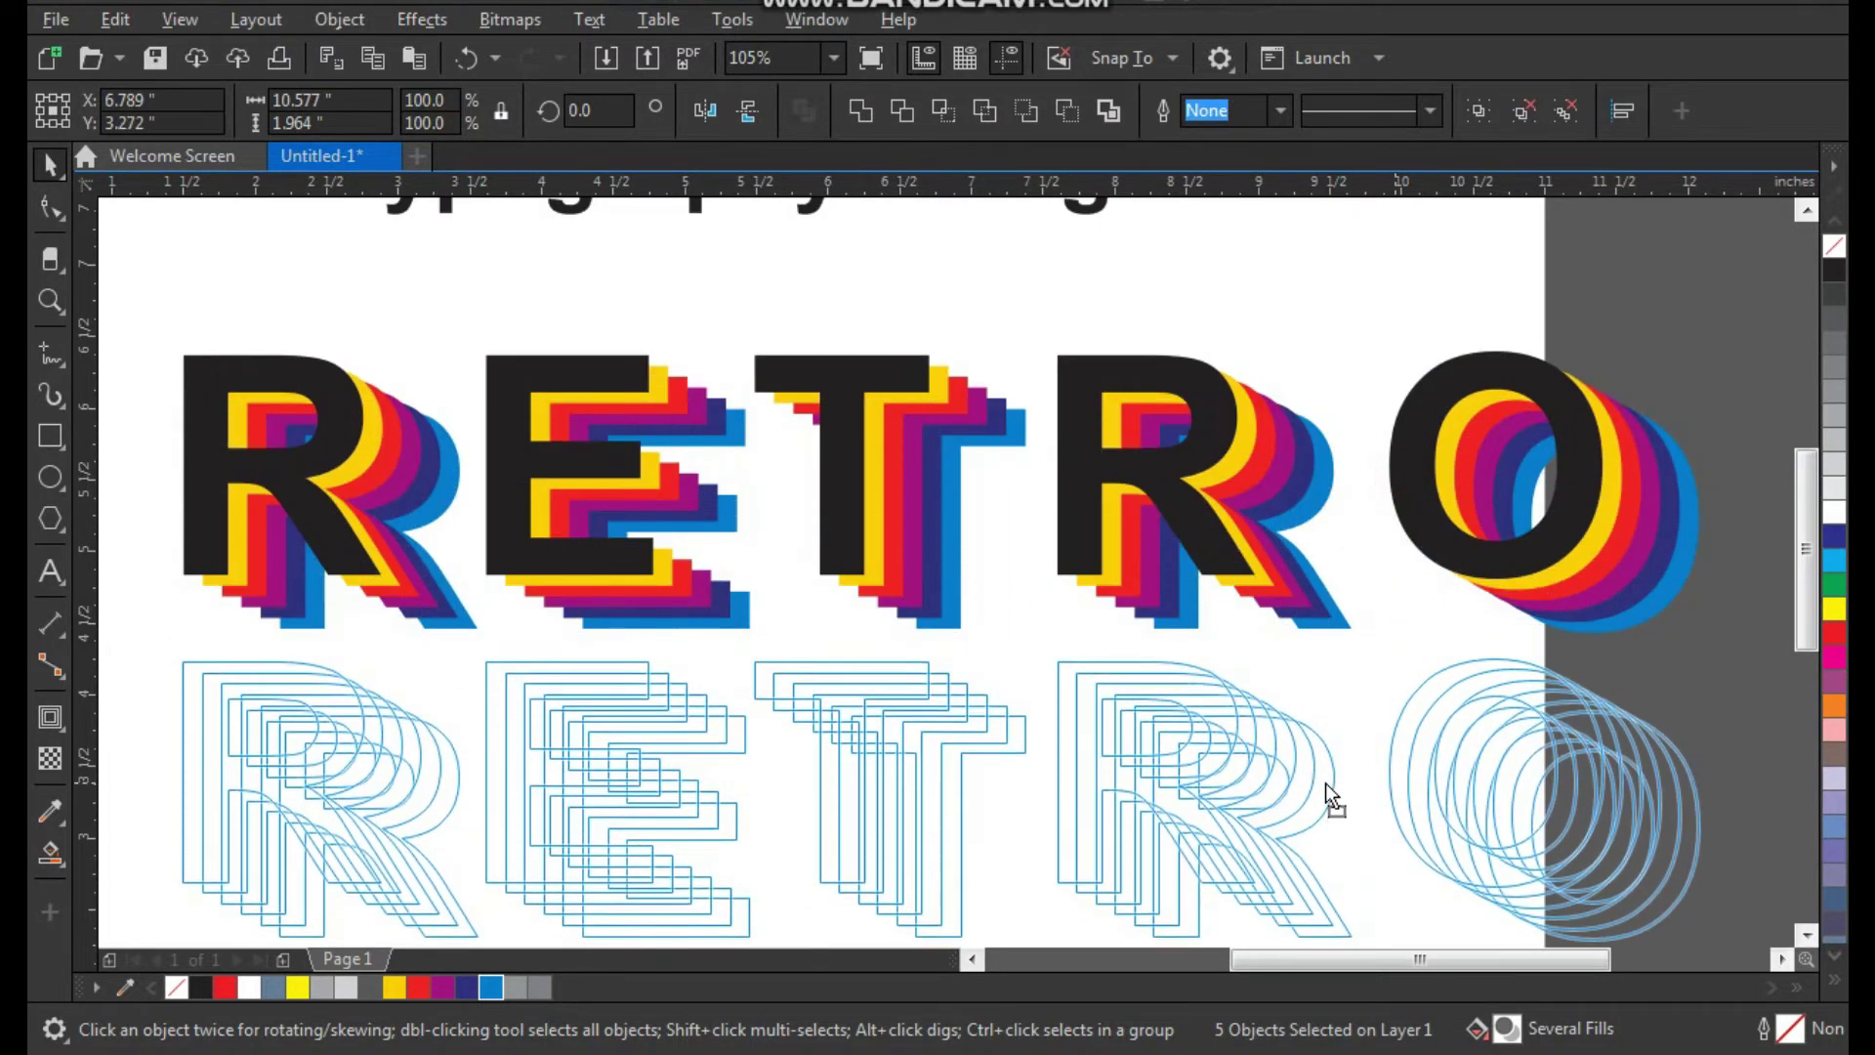
right_click(1325, 784)
scroll(745, 590, "down", 2)
key("F2")
left_click_drag(373, 432, 1250, 818)
left_click(586, 887)
left_click_drag(480, 720, 441, 718)
key("ctrl+z")
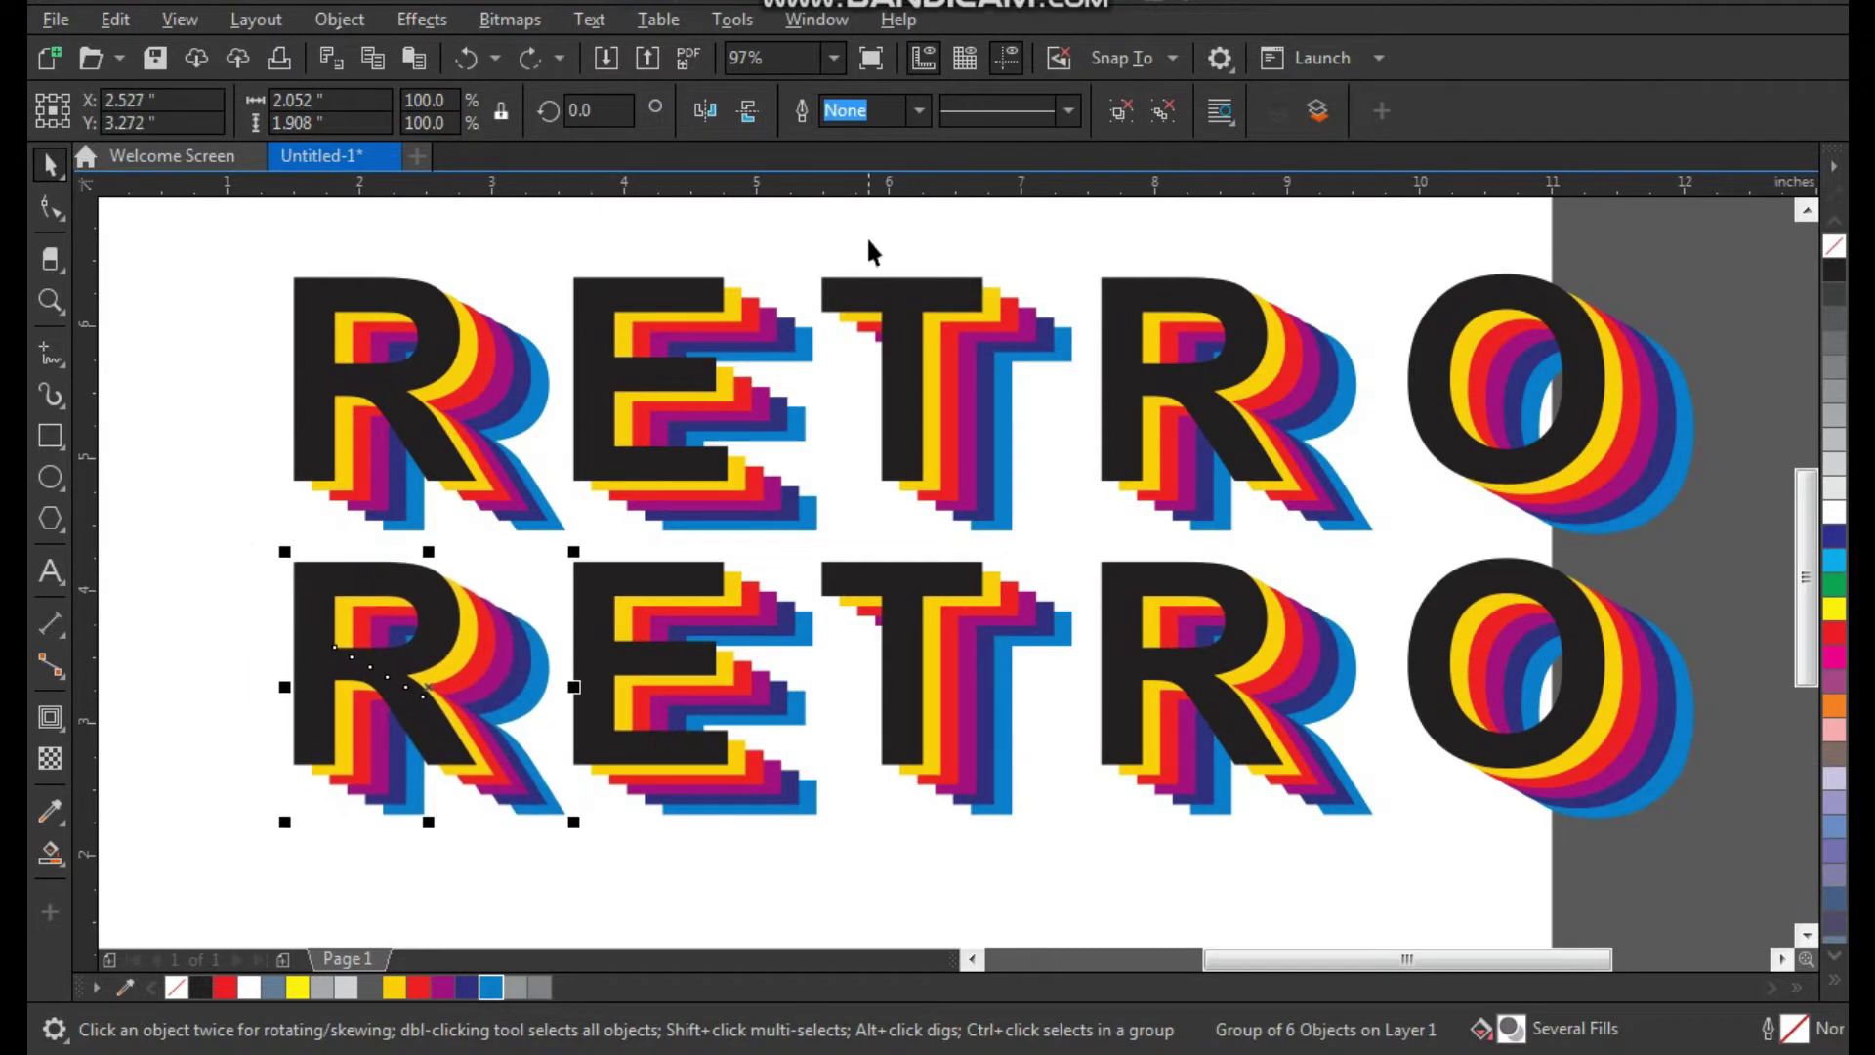
Ungroup the coloured layers of the lower row's first R and E, and weld each letter into a single shape
key("ctrl+u")
left_click(862, 111)
left_click(674, 674)
key("ctrl+u")
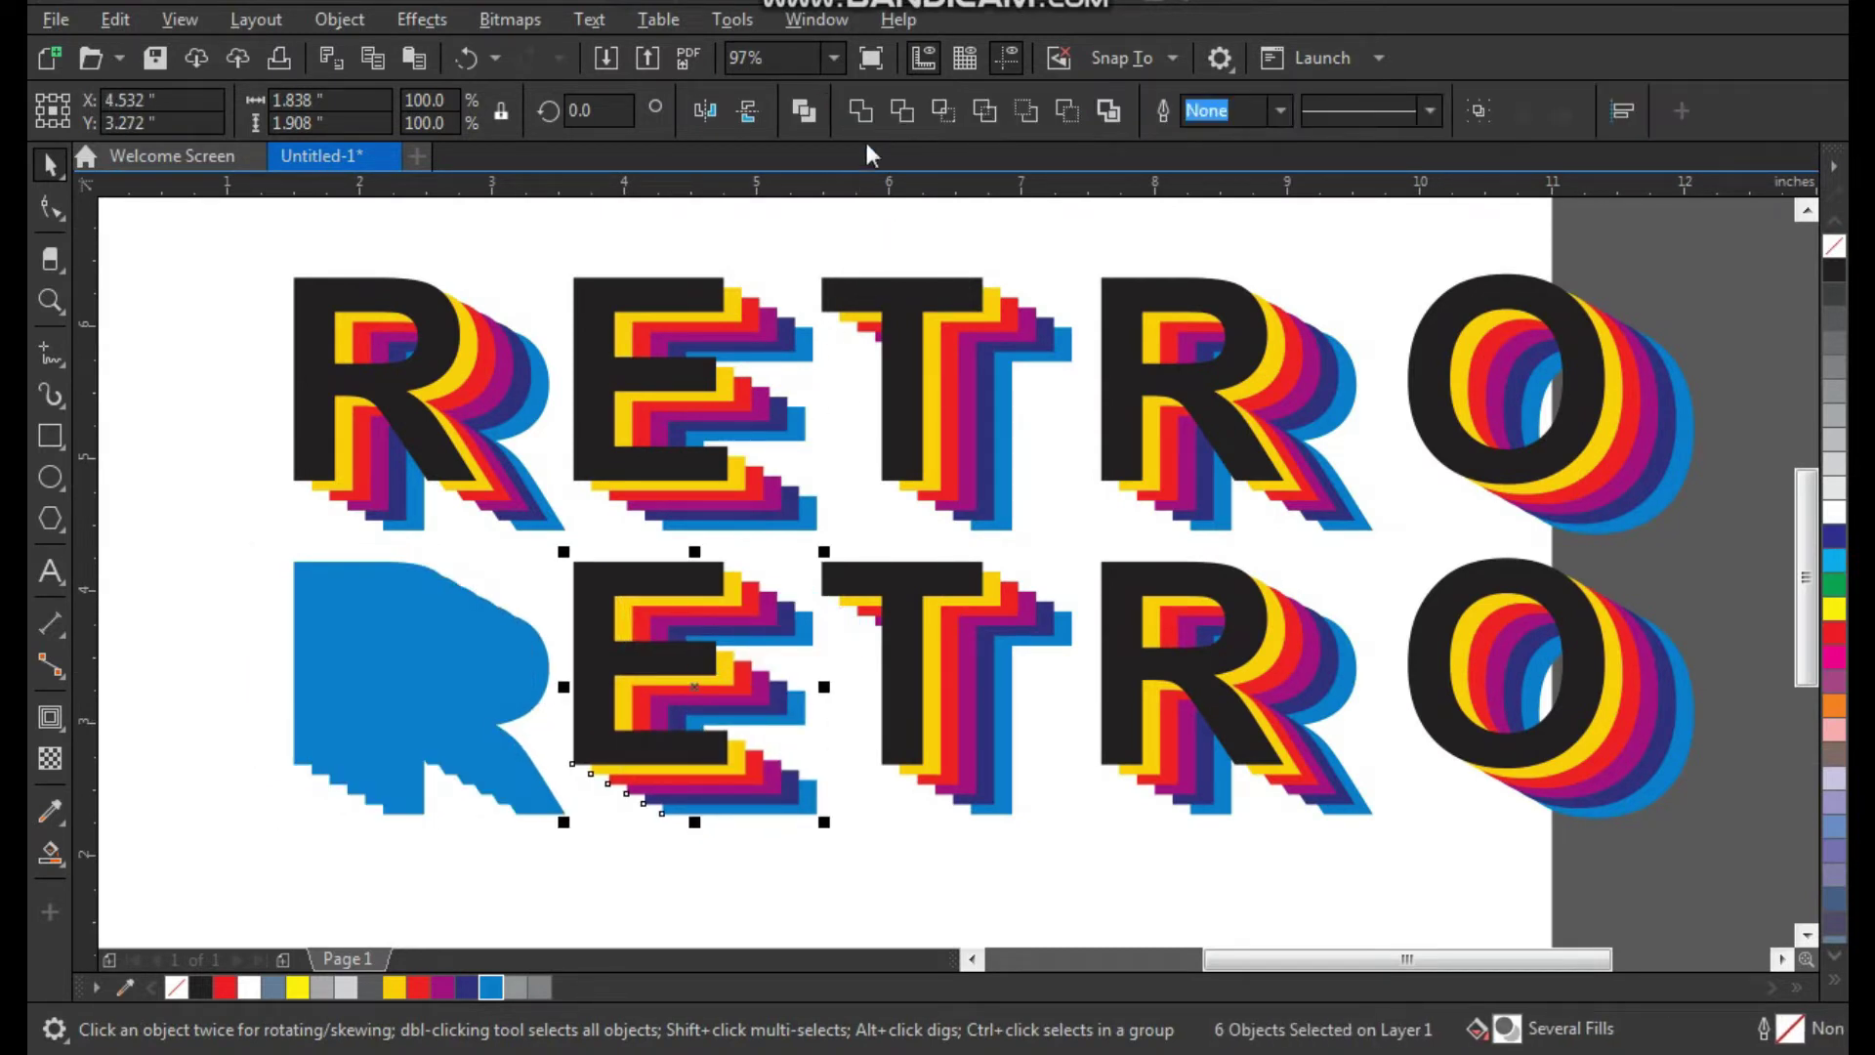
left_click(862, 111)
Ungroup the layers of the lower row's T, second R and O, and weld each letter into a single shape
left_click(925, 640)
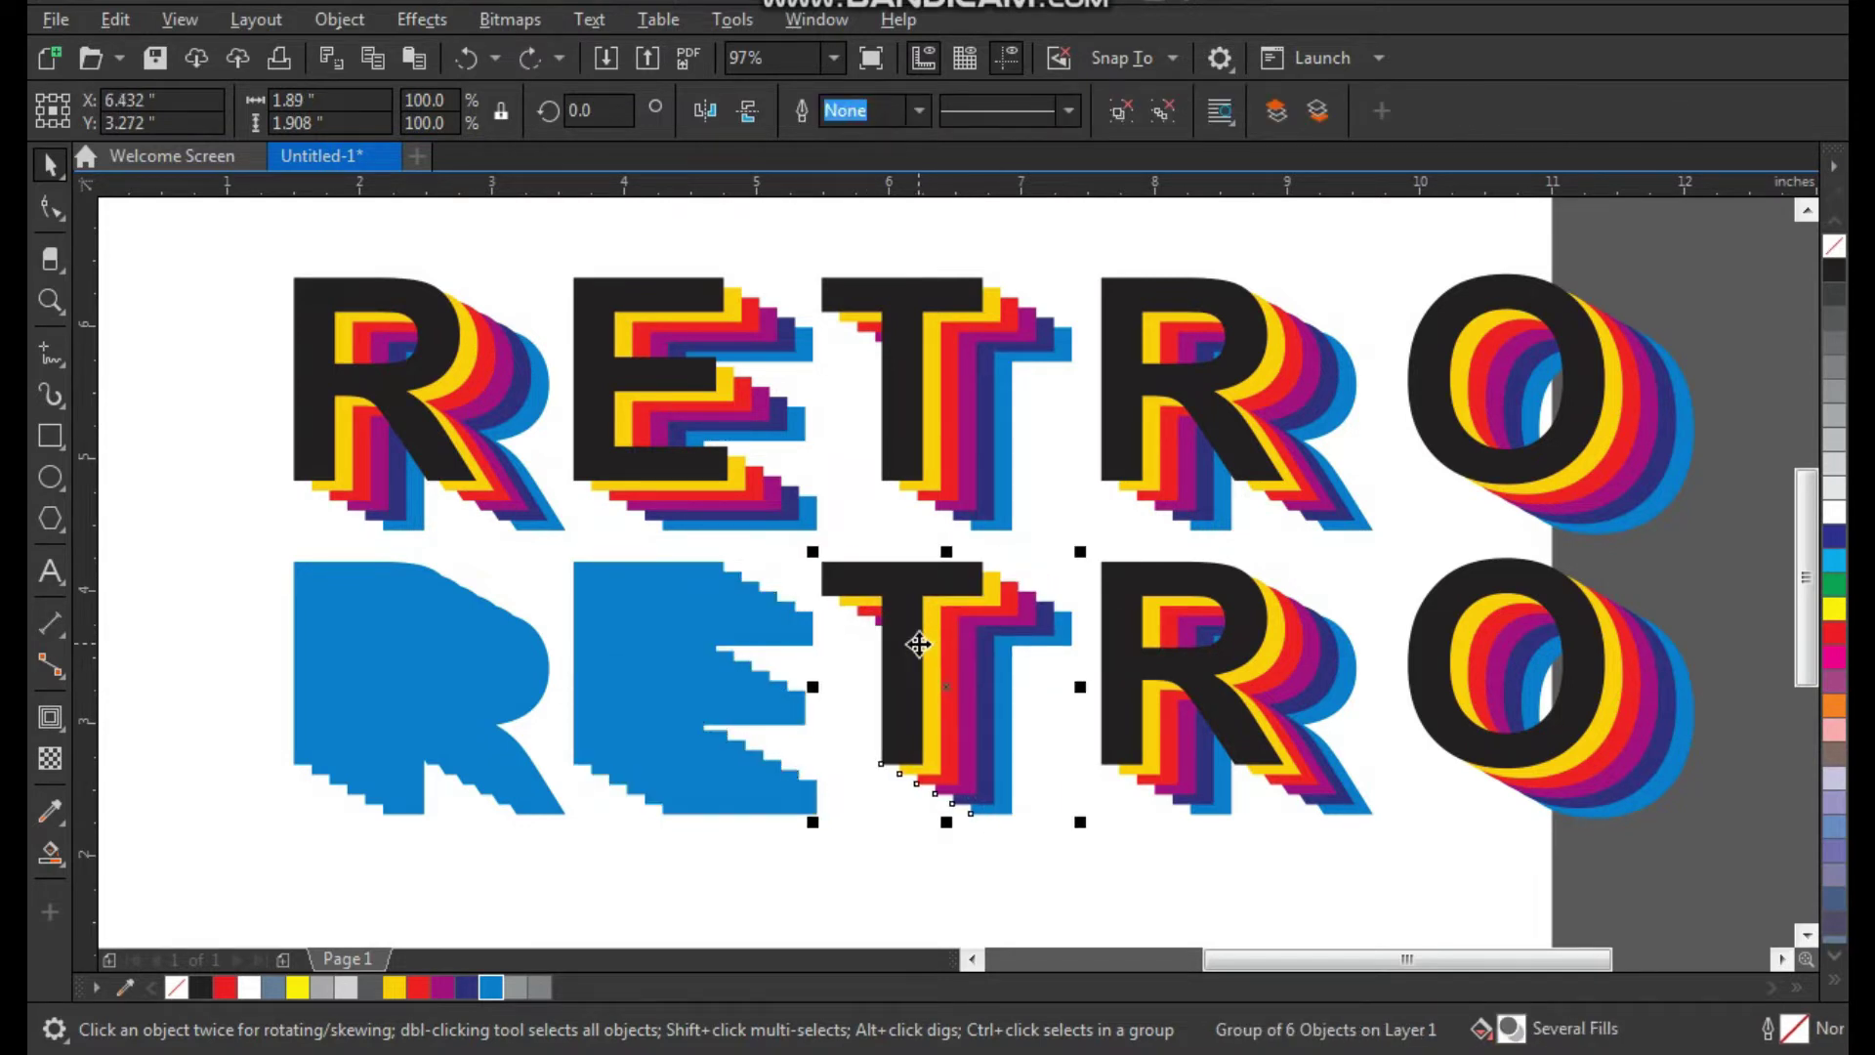
key("ctrl+u")
left_click(860, 111)
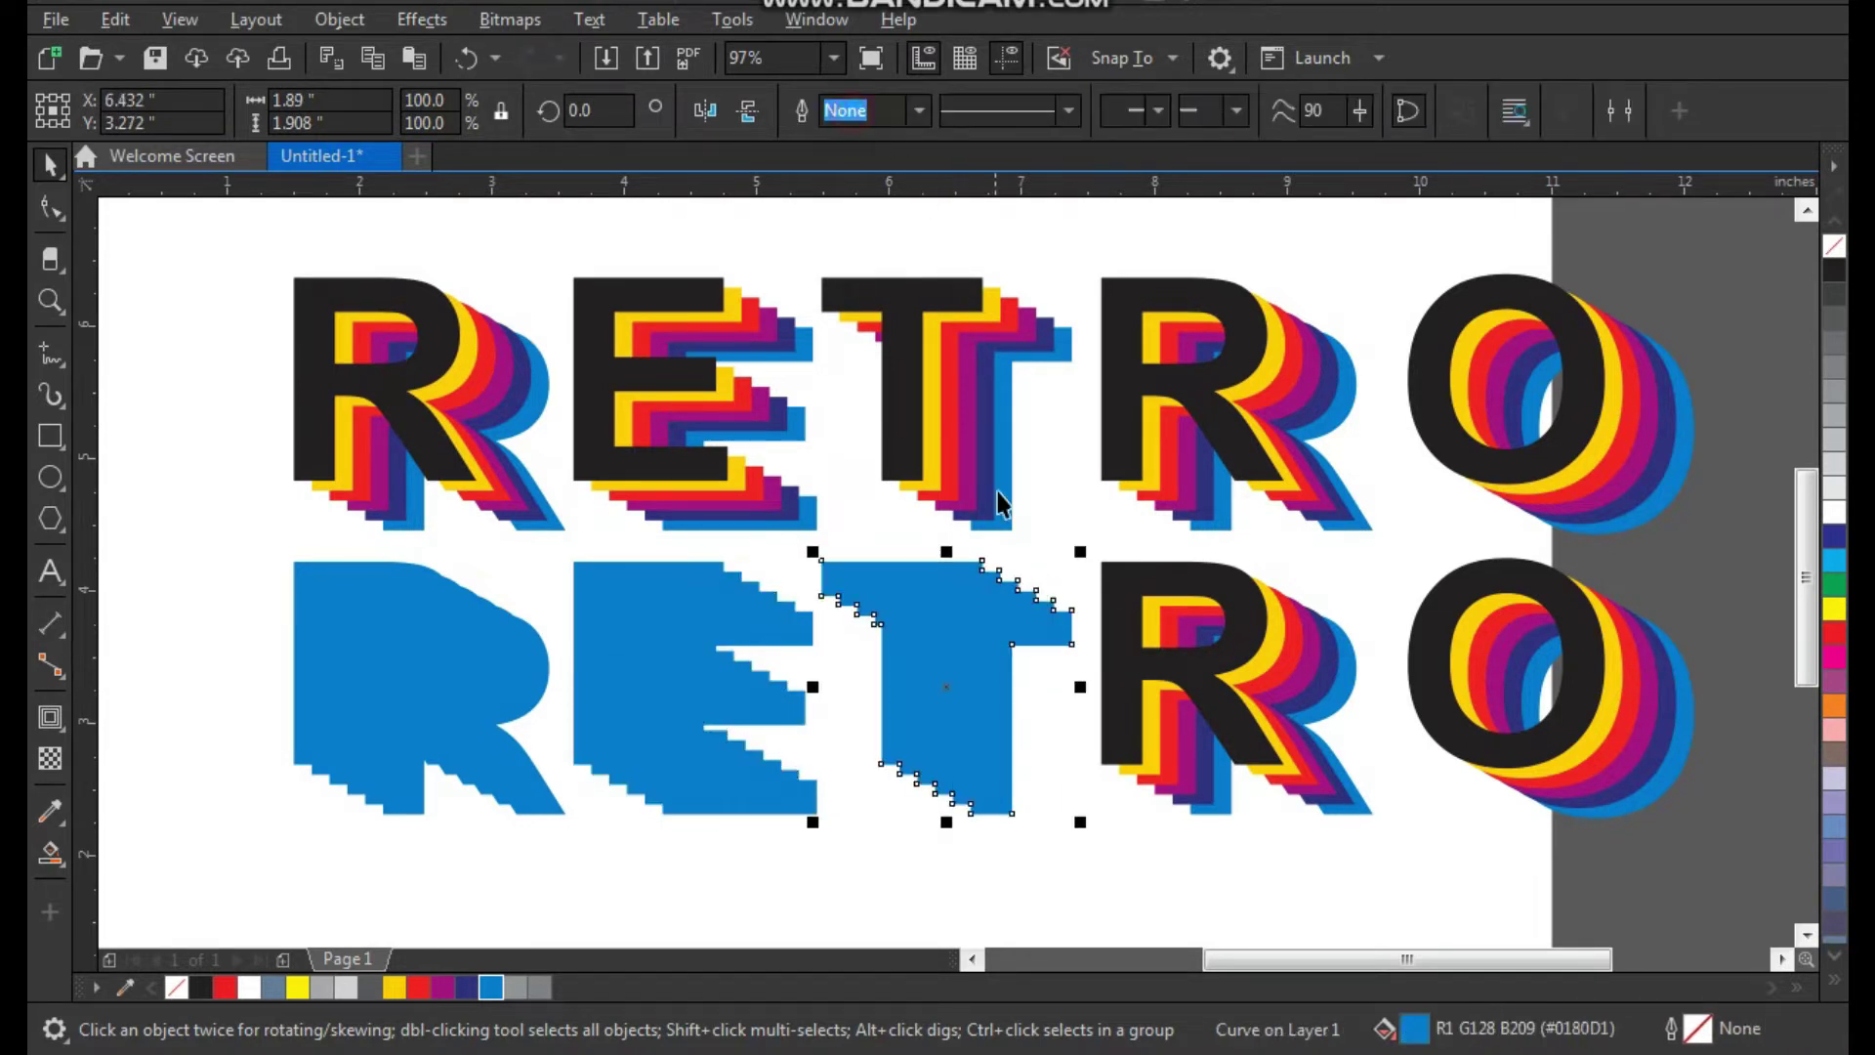
left_click(1114, 687)
key("ctrl+u")
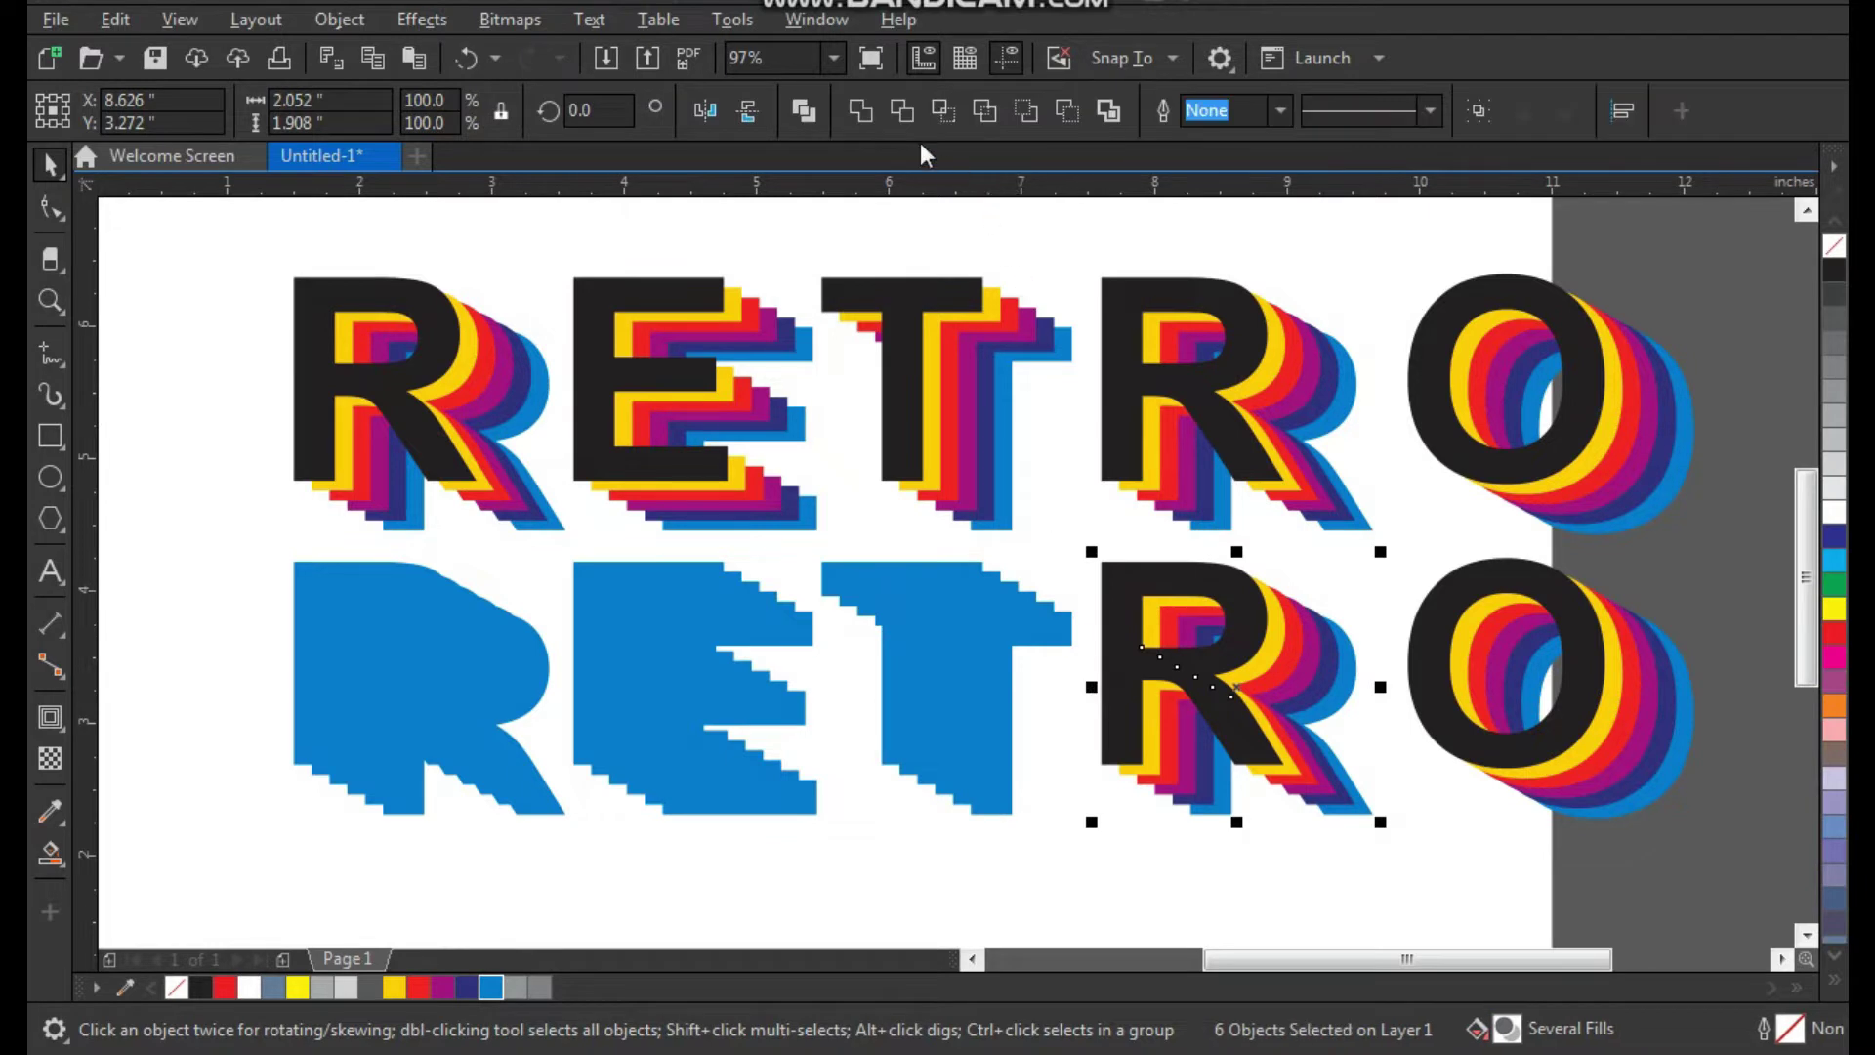
left_click(860, 111)
left_click(1436, 691)
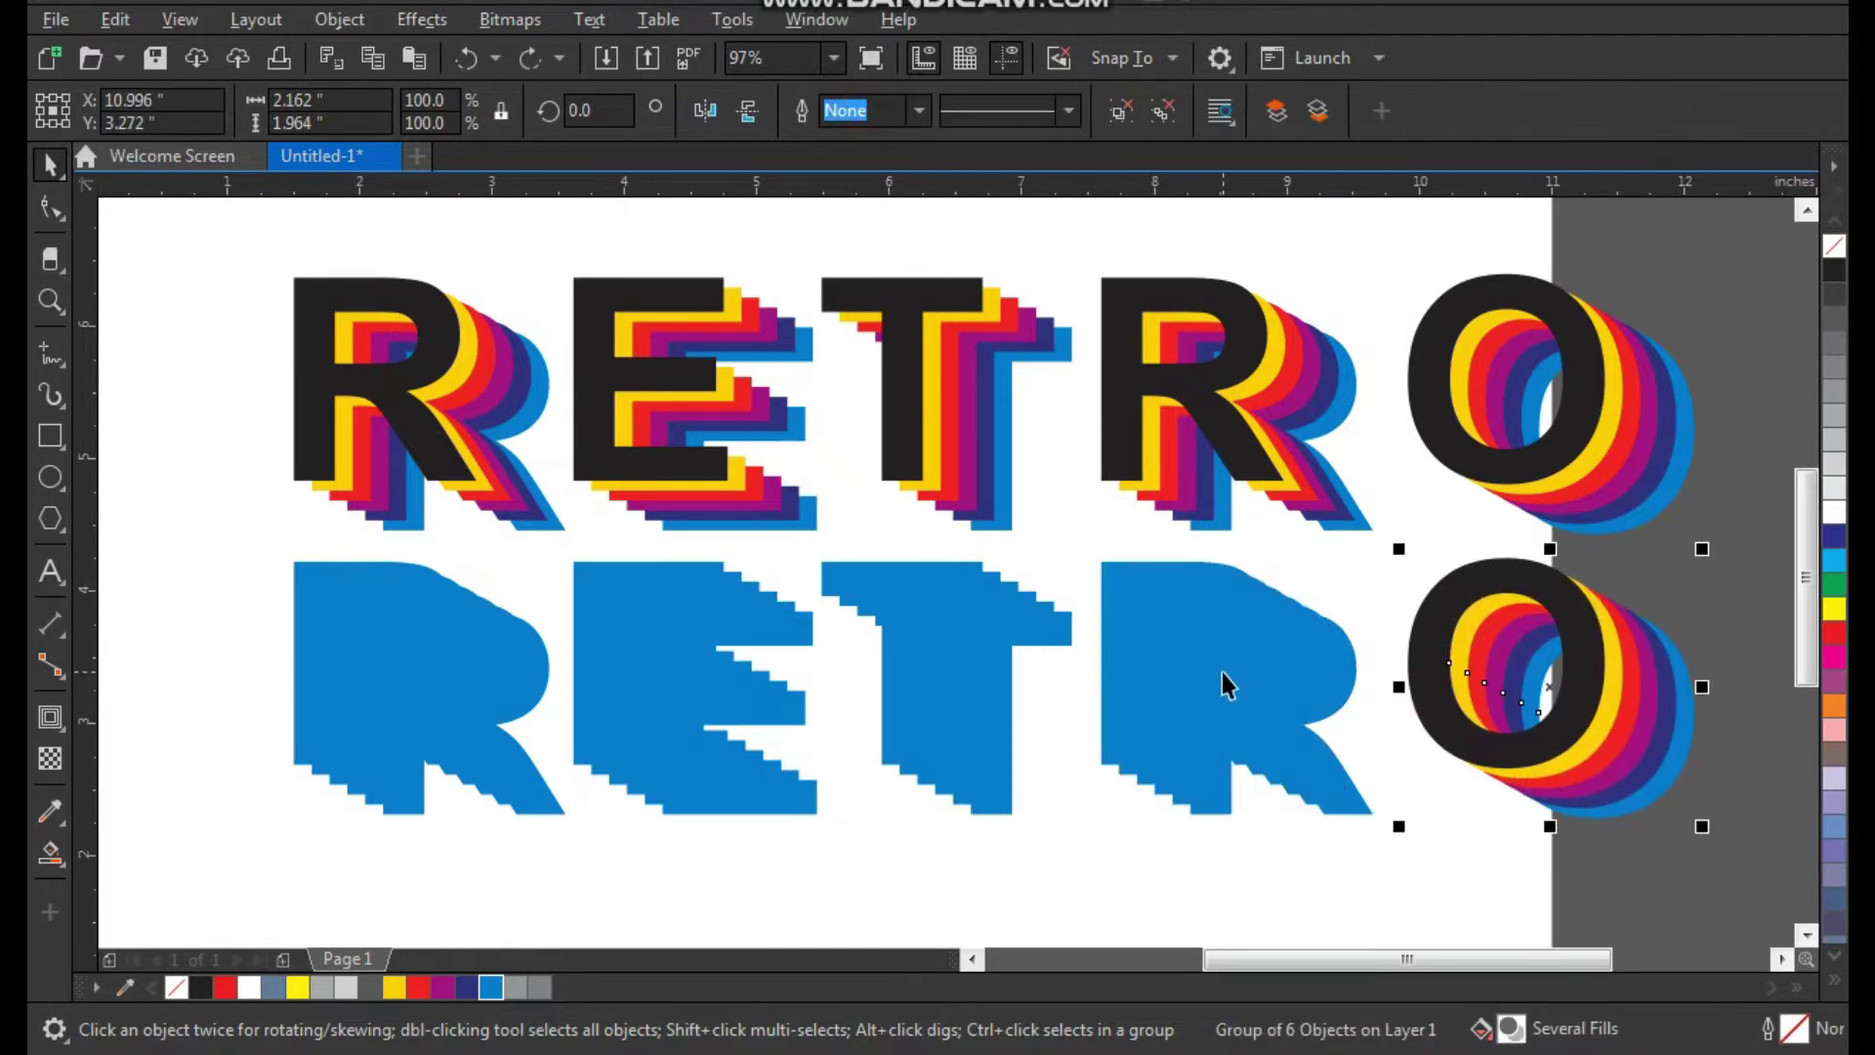
key("ctrl+u")
left_click(859, 111)
left_click(1244, 882)
Add a one-step outside contour with a 0.1" offset to the lower row's welded first R
left_click(494, 729)
key("F2")
left_click_drag(243, 482, 965, 916)
left_click_drag(630, 553, 594, 553)
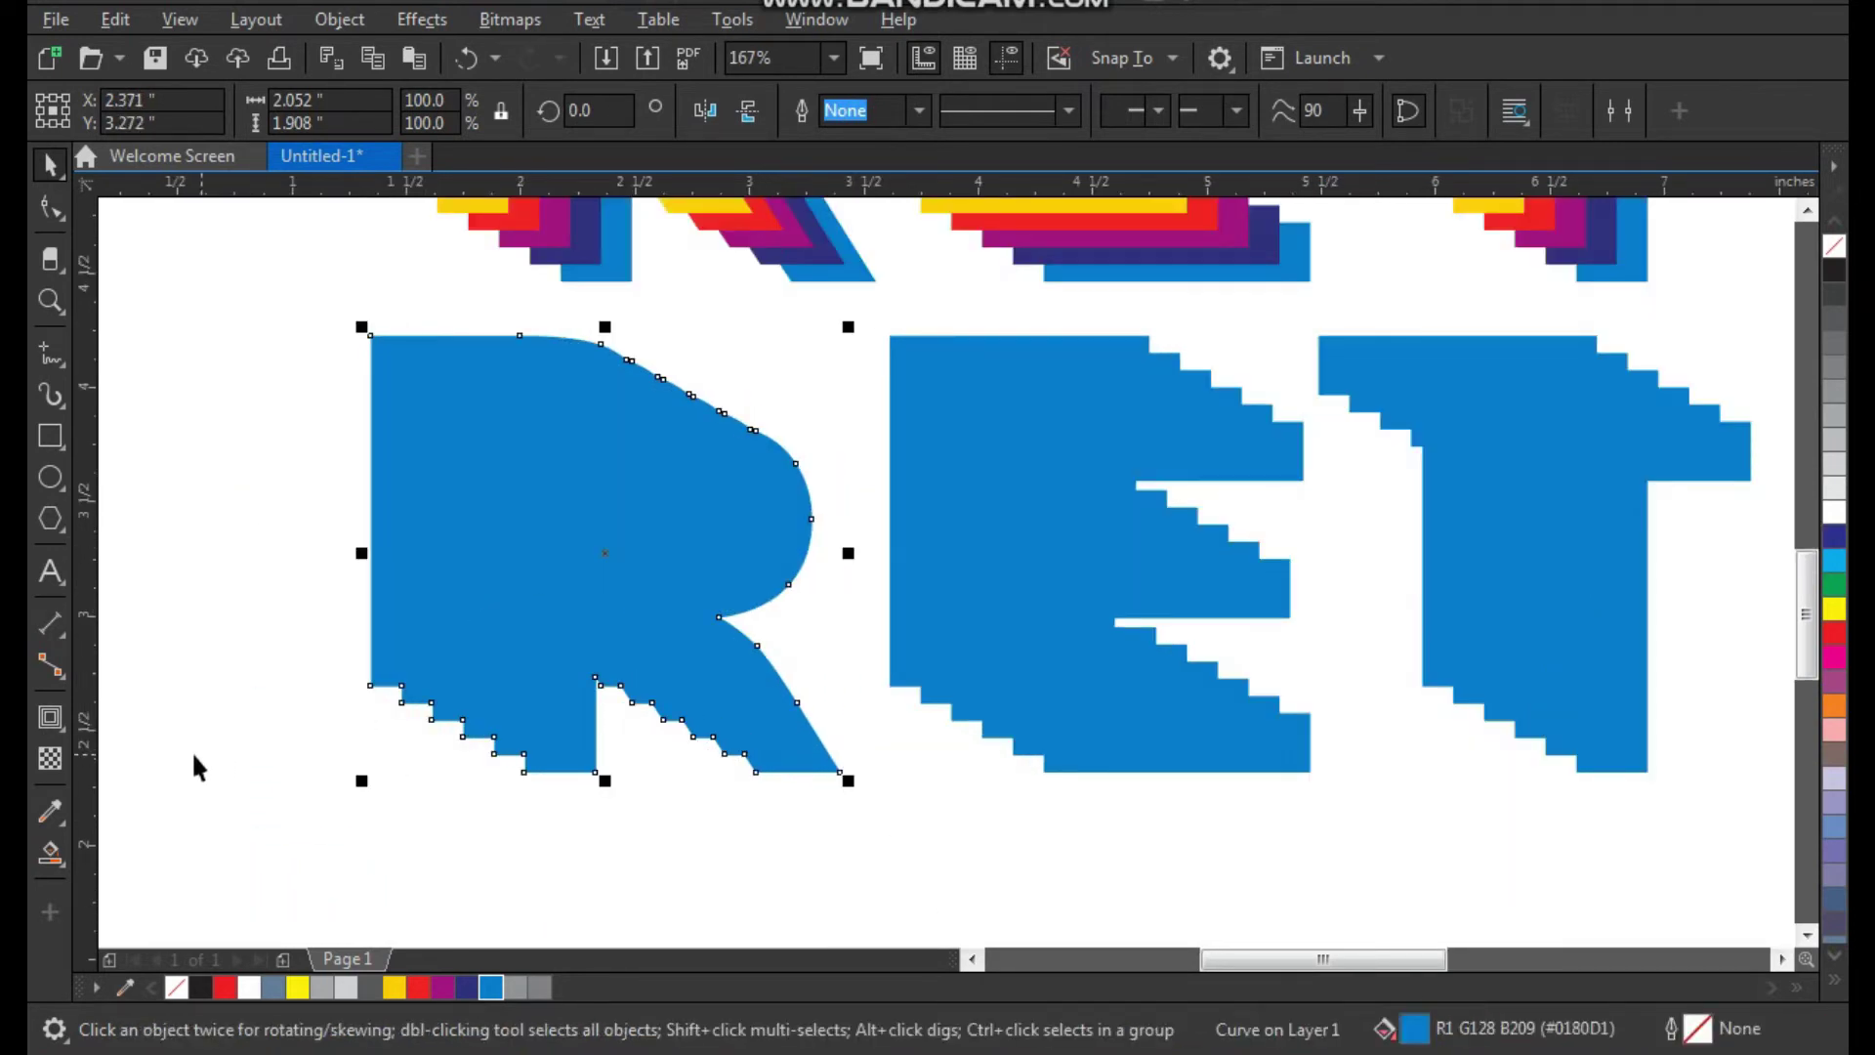
left_click(49, 719)
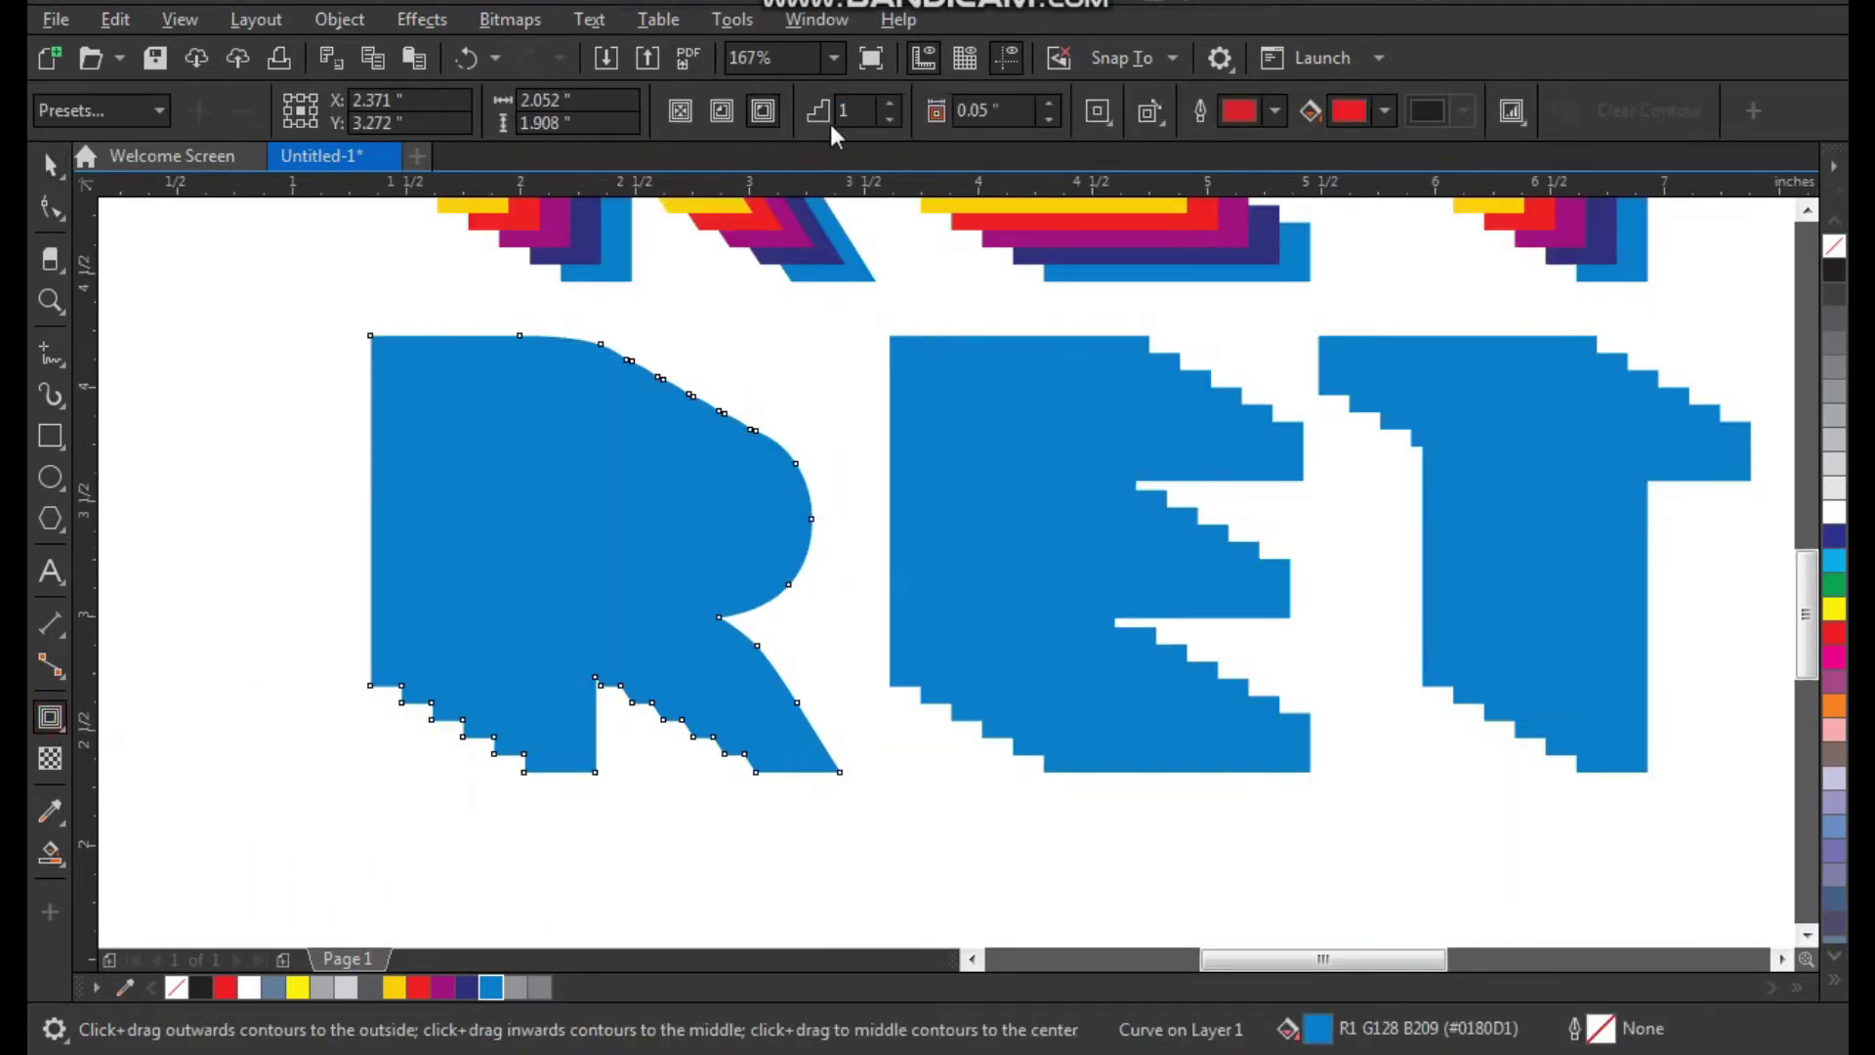
left_click(763, 110)
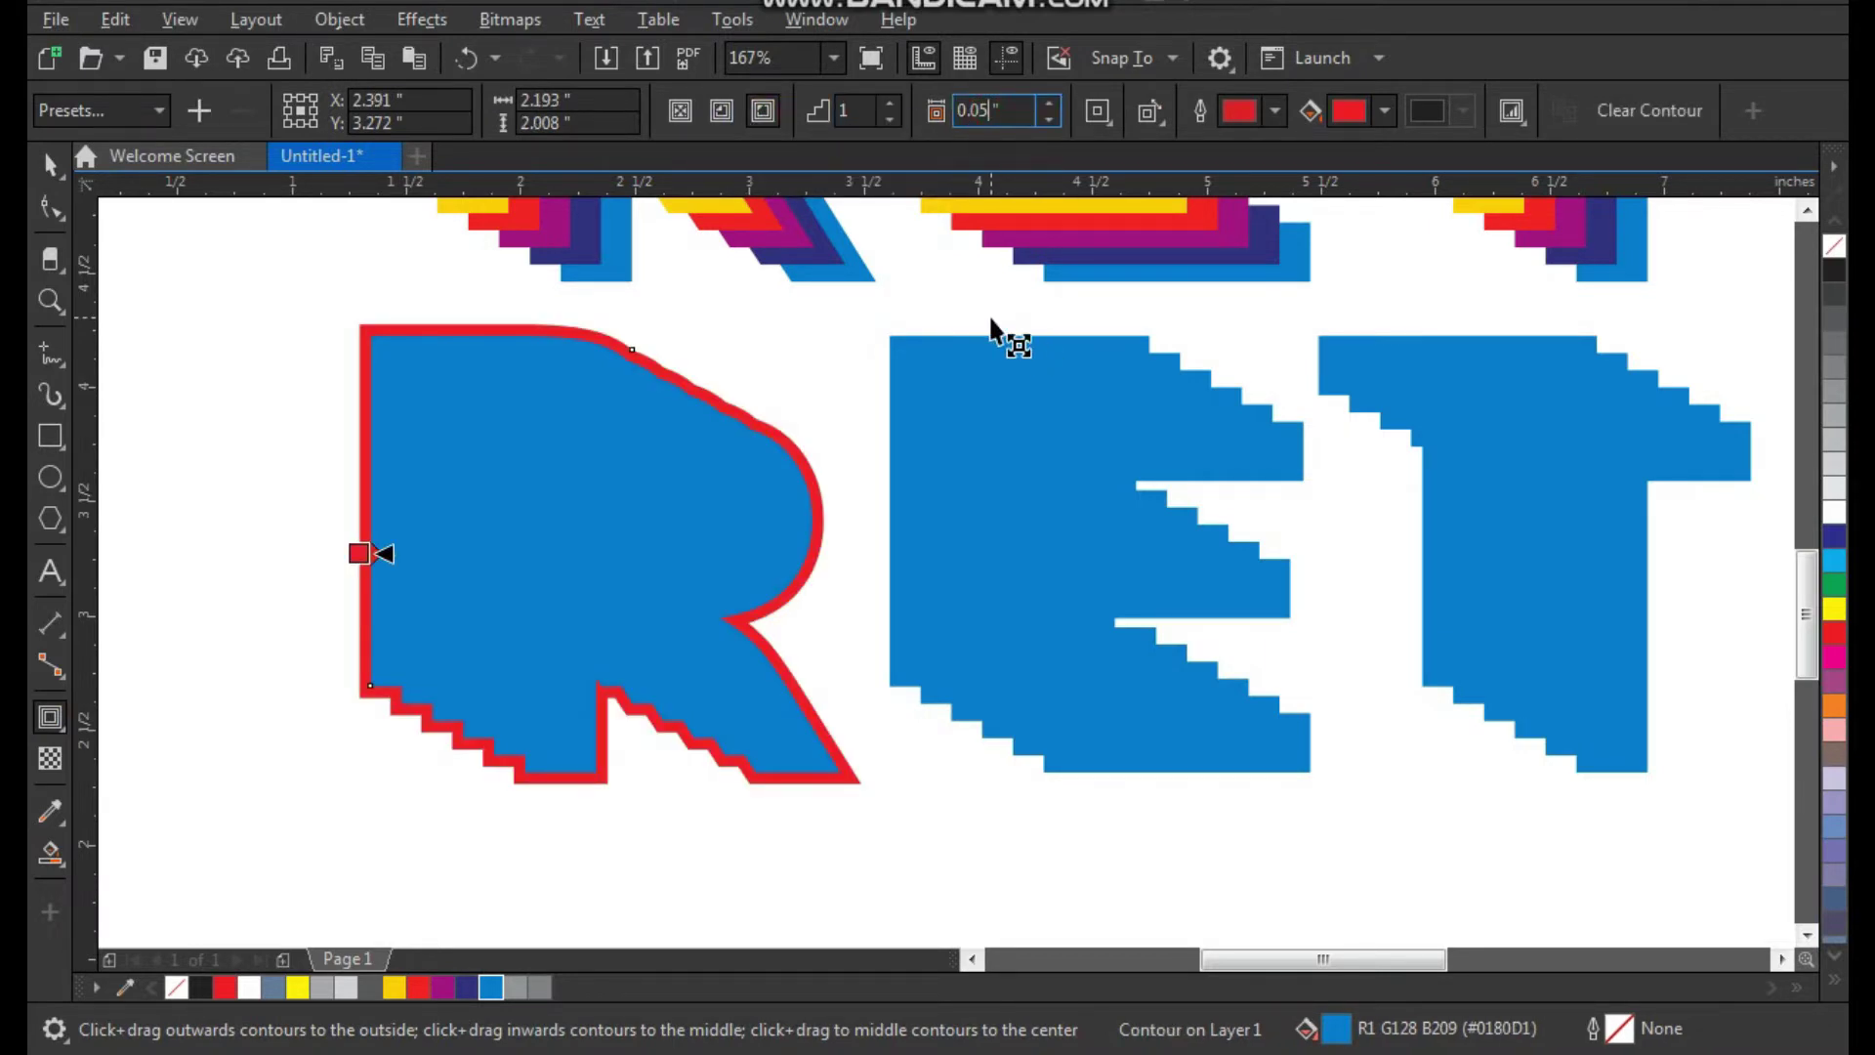
key("Return")
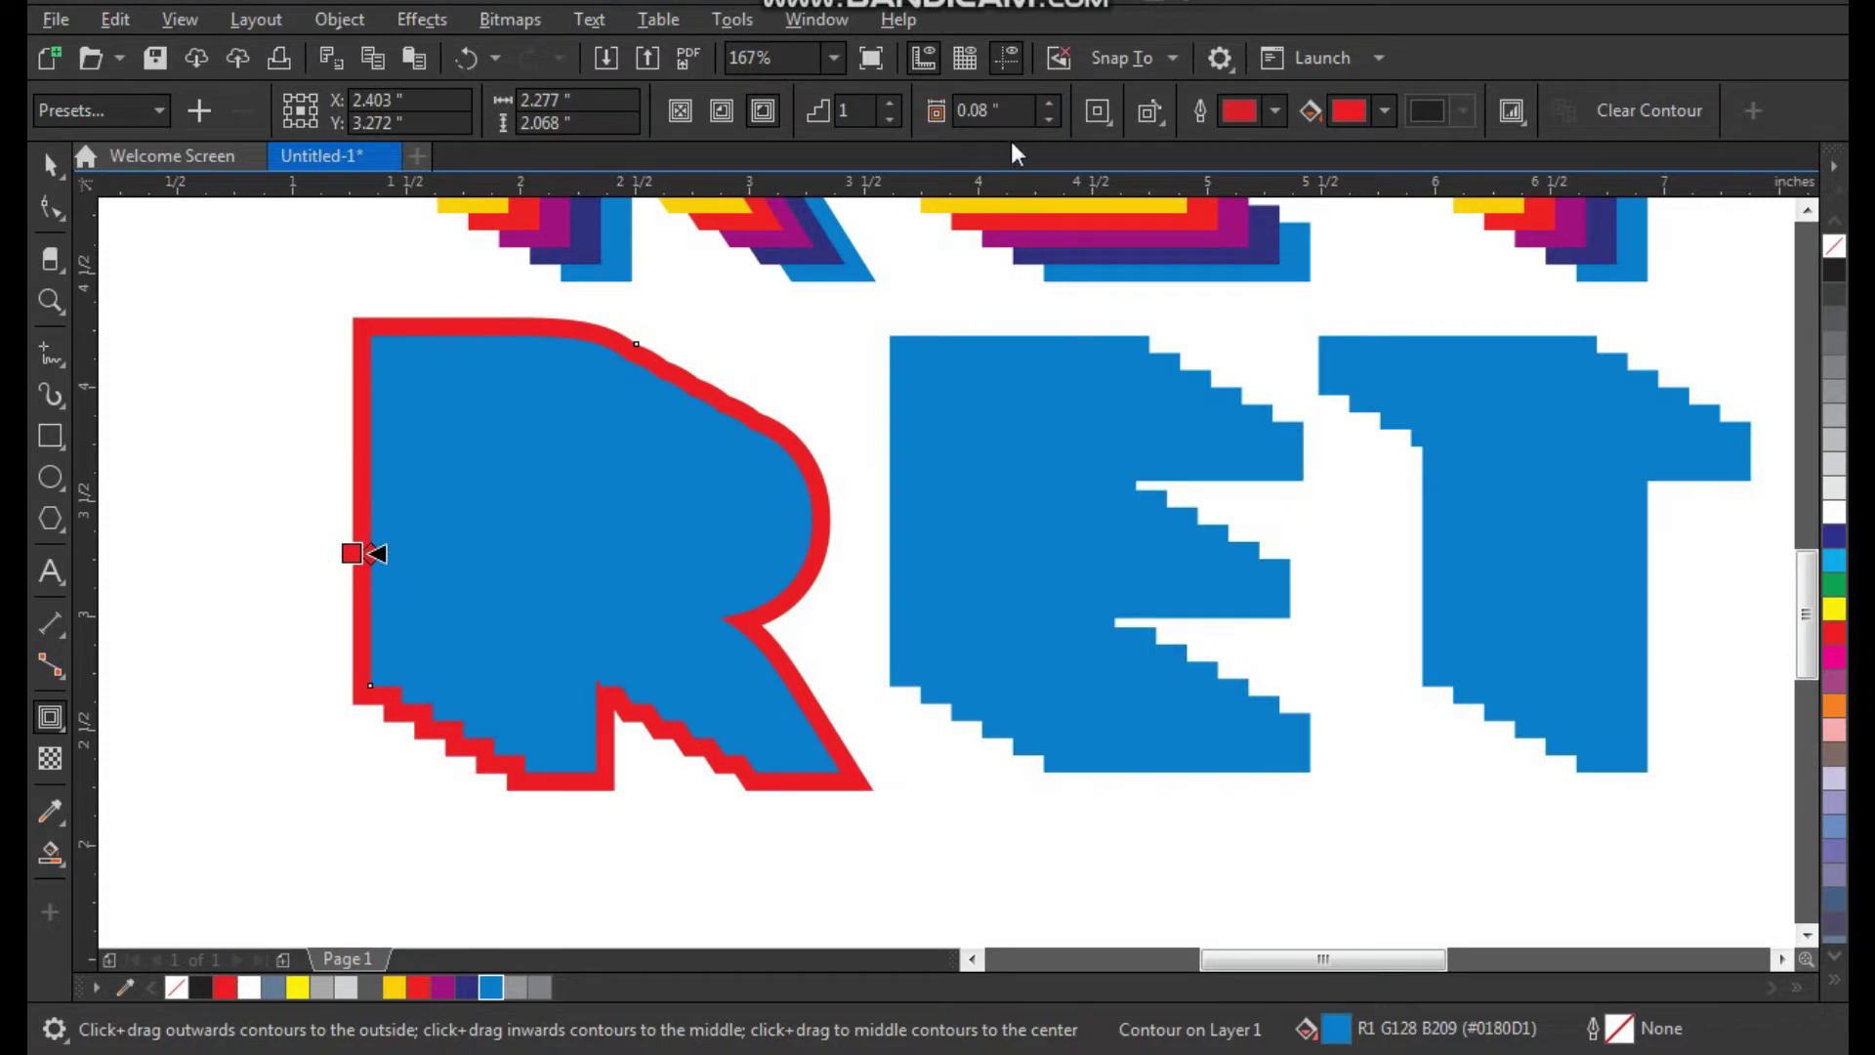
key("BackSpace")
key("BackSpace")
type("1")
key("Return")
key("space")
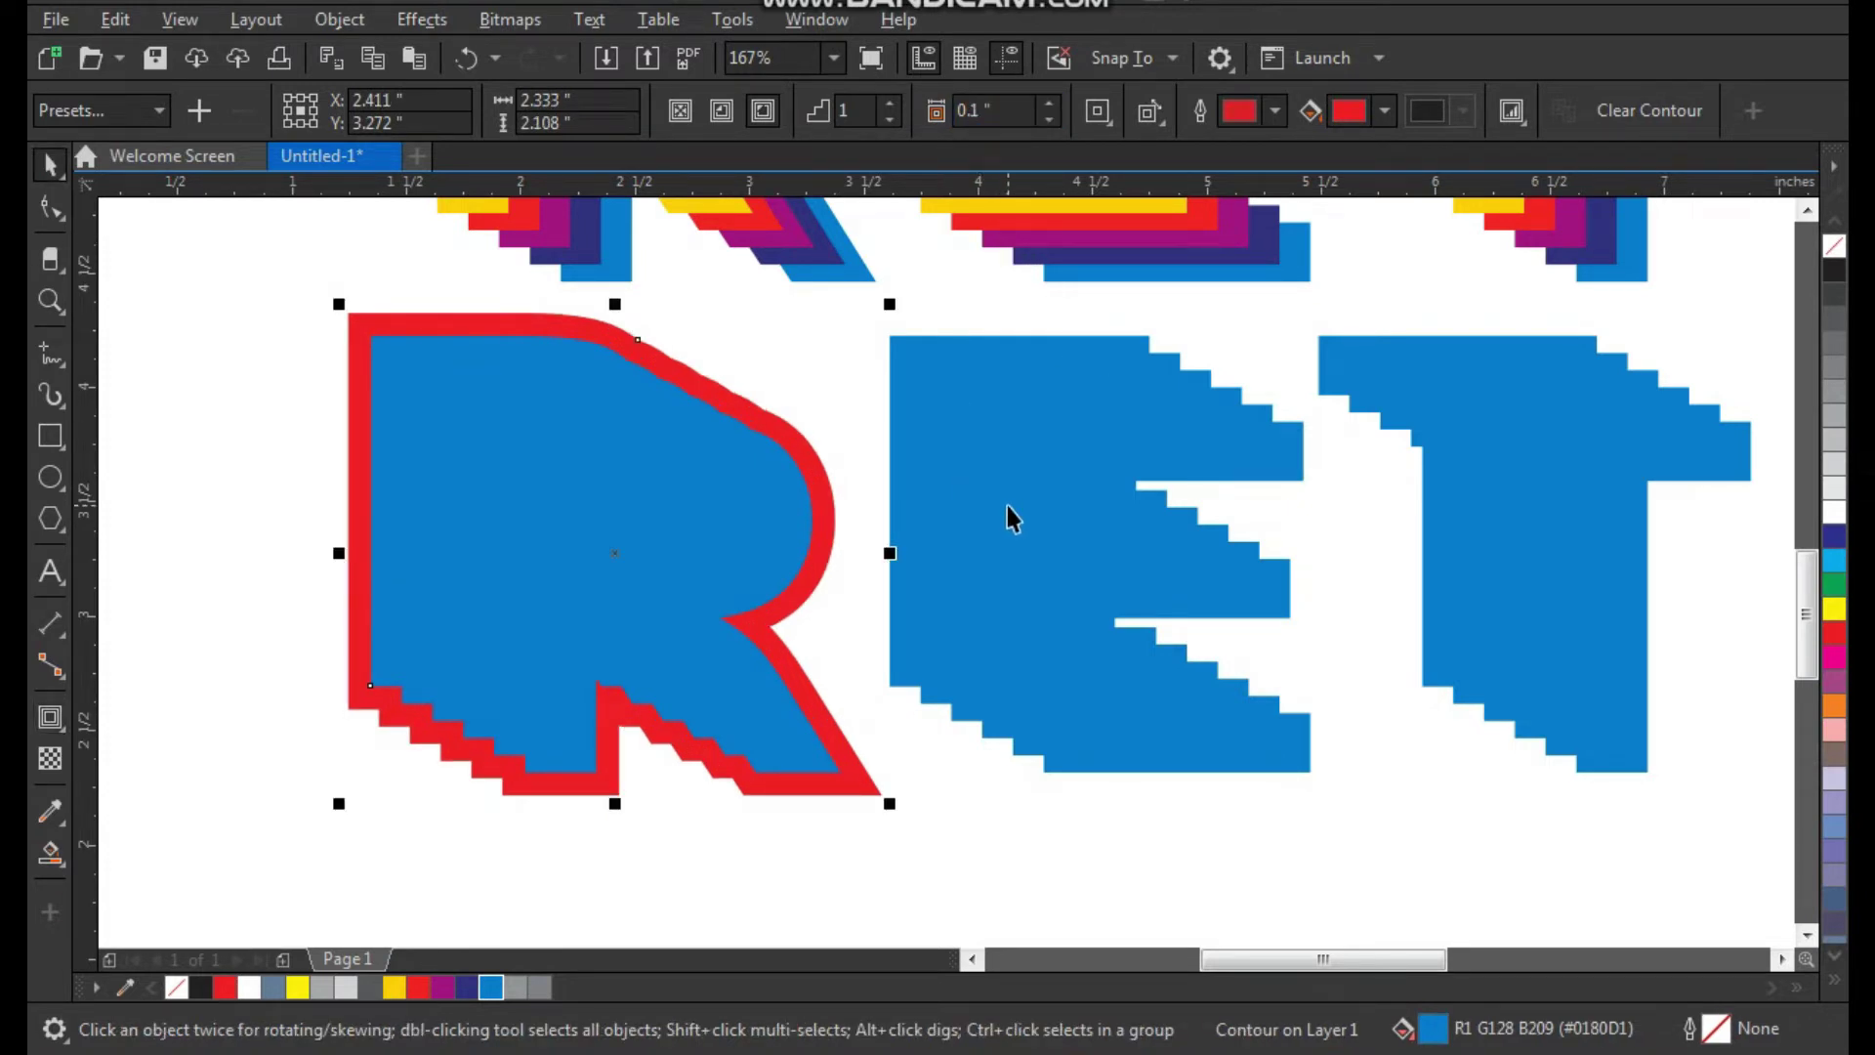
Add the same 0.1" one-step outside contour to the welded E in the lower row
left_click_drag(1009, 515, 1048, 536)
key("z")
key("space")
key("ctrl+z")
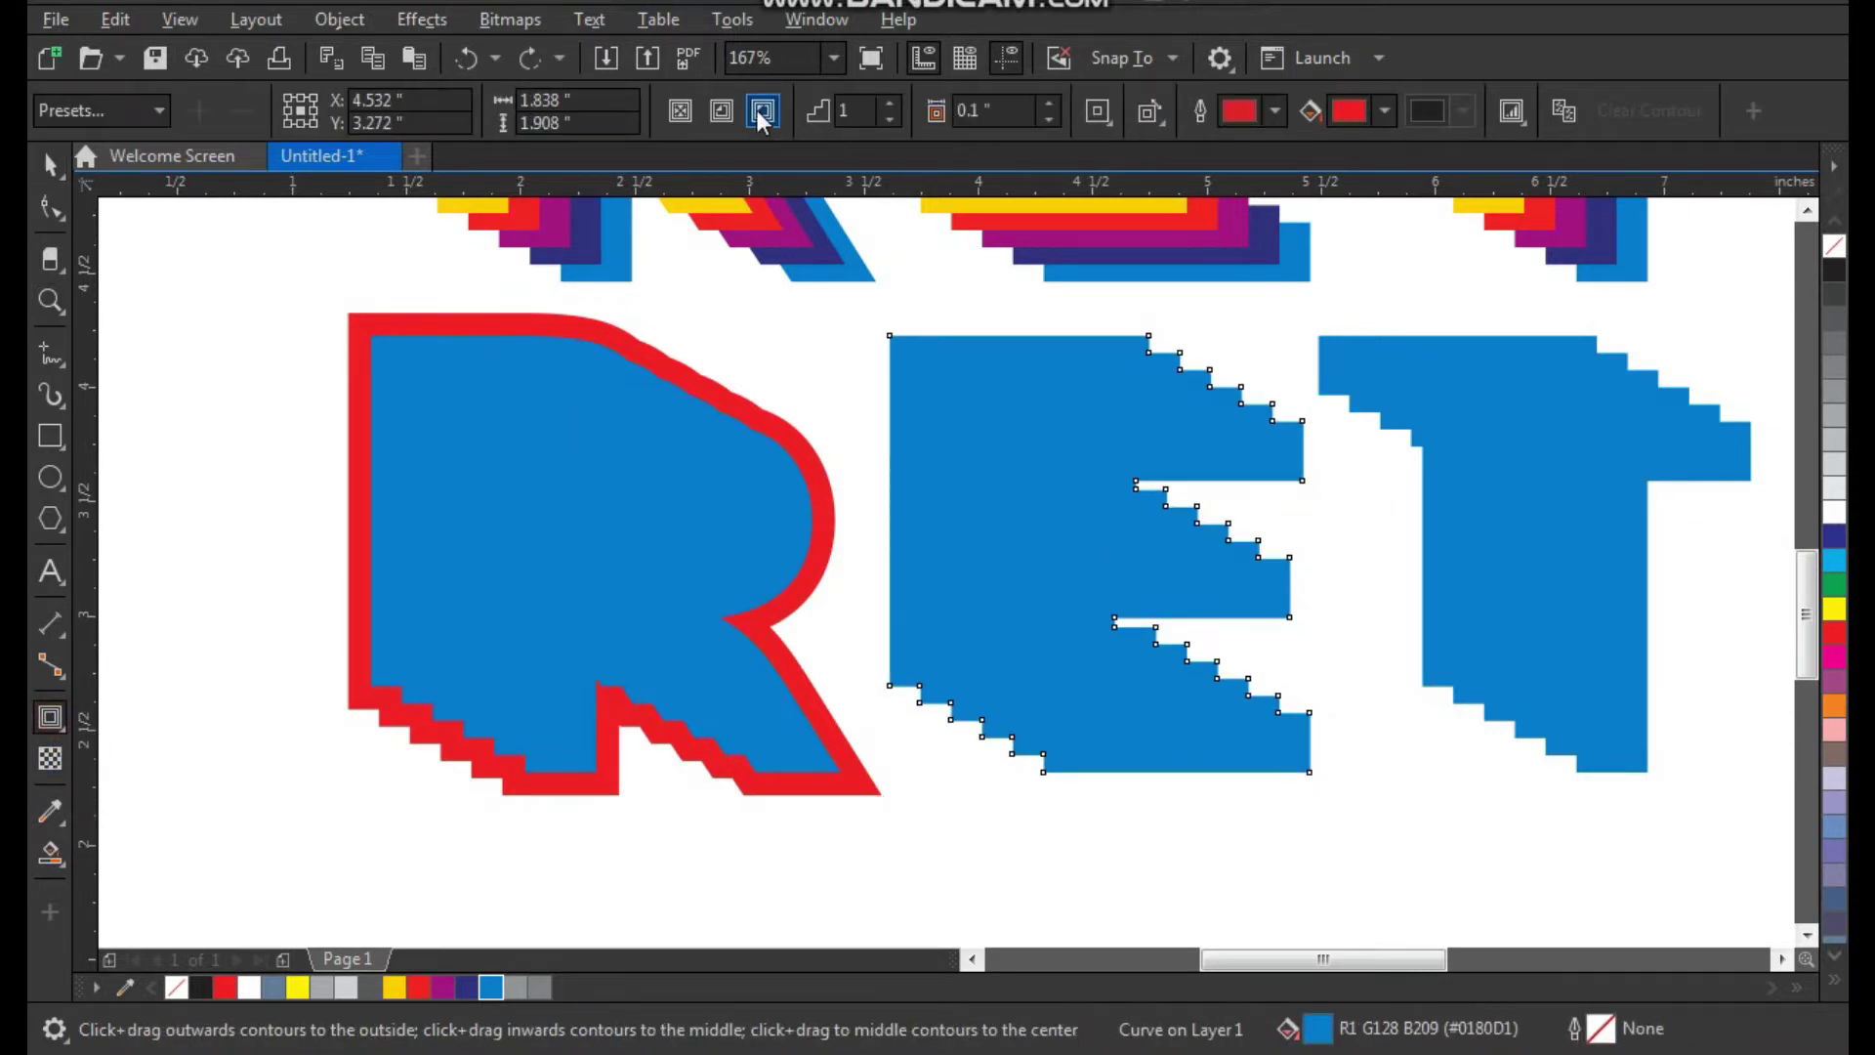
left_click(762, 112)
key("space")
Add a 0.1" one-step outside contour to the welded T in the lower row
scroll(857, 497, "down", 2)
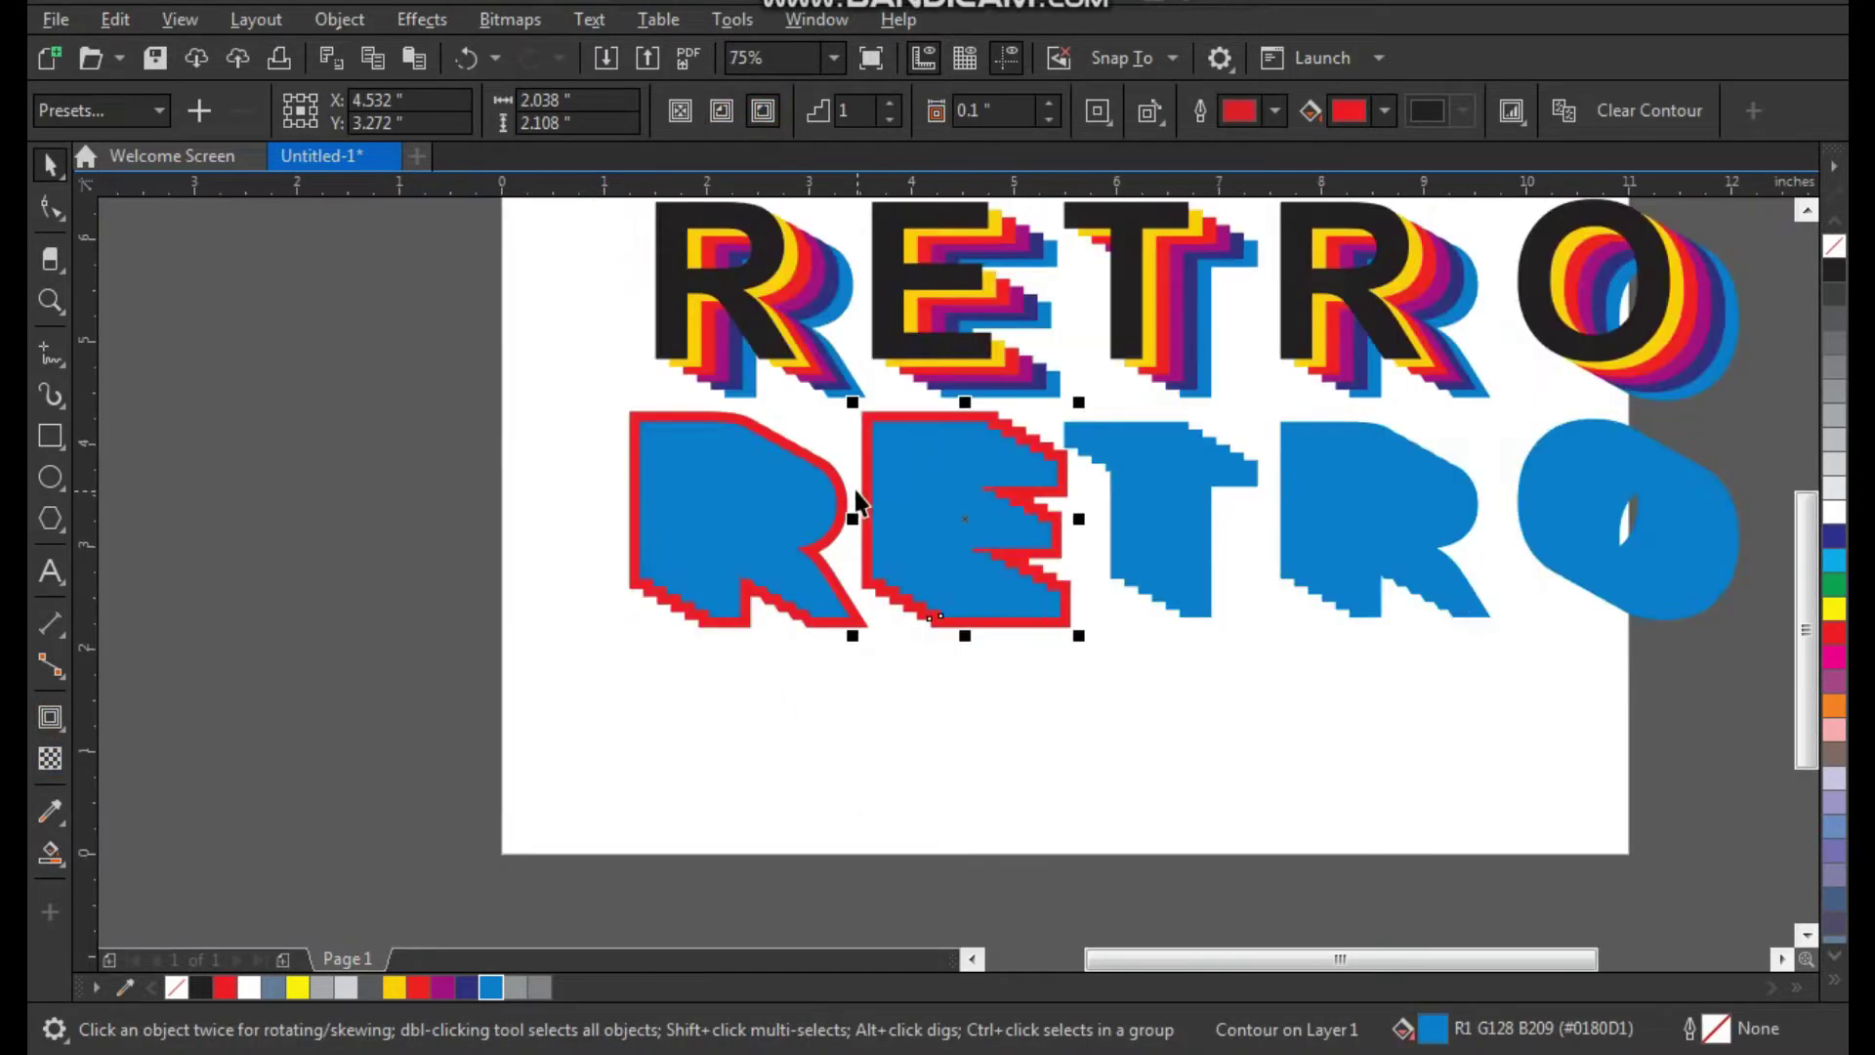
scroll(857, 501, "down", 2)
scroll(817, 501, "up", 2)
left_click(817, 501)
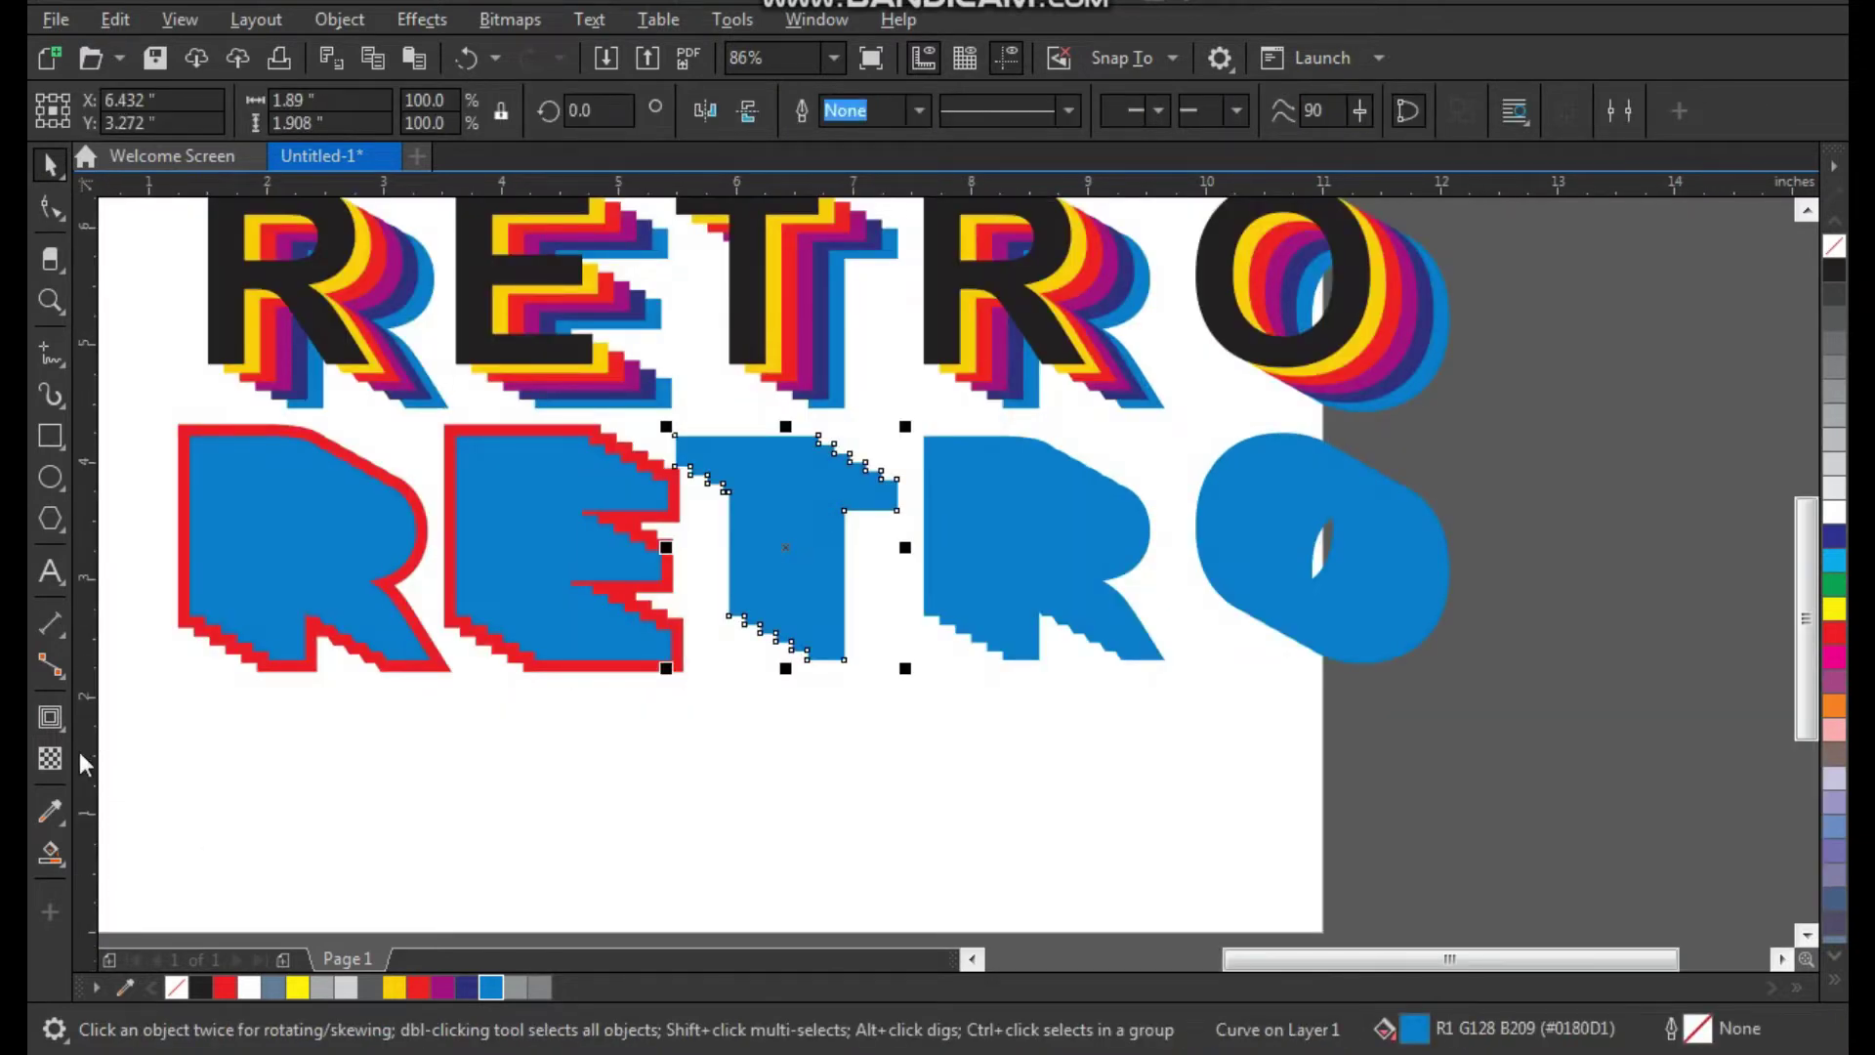
left_click(50, 757)
key("space")
left_click(61, 720)
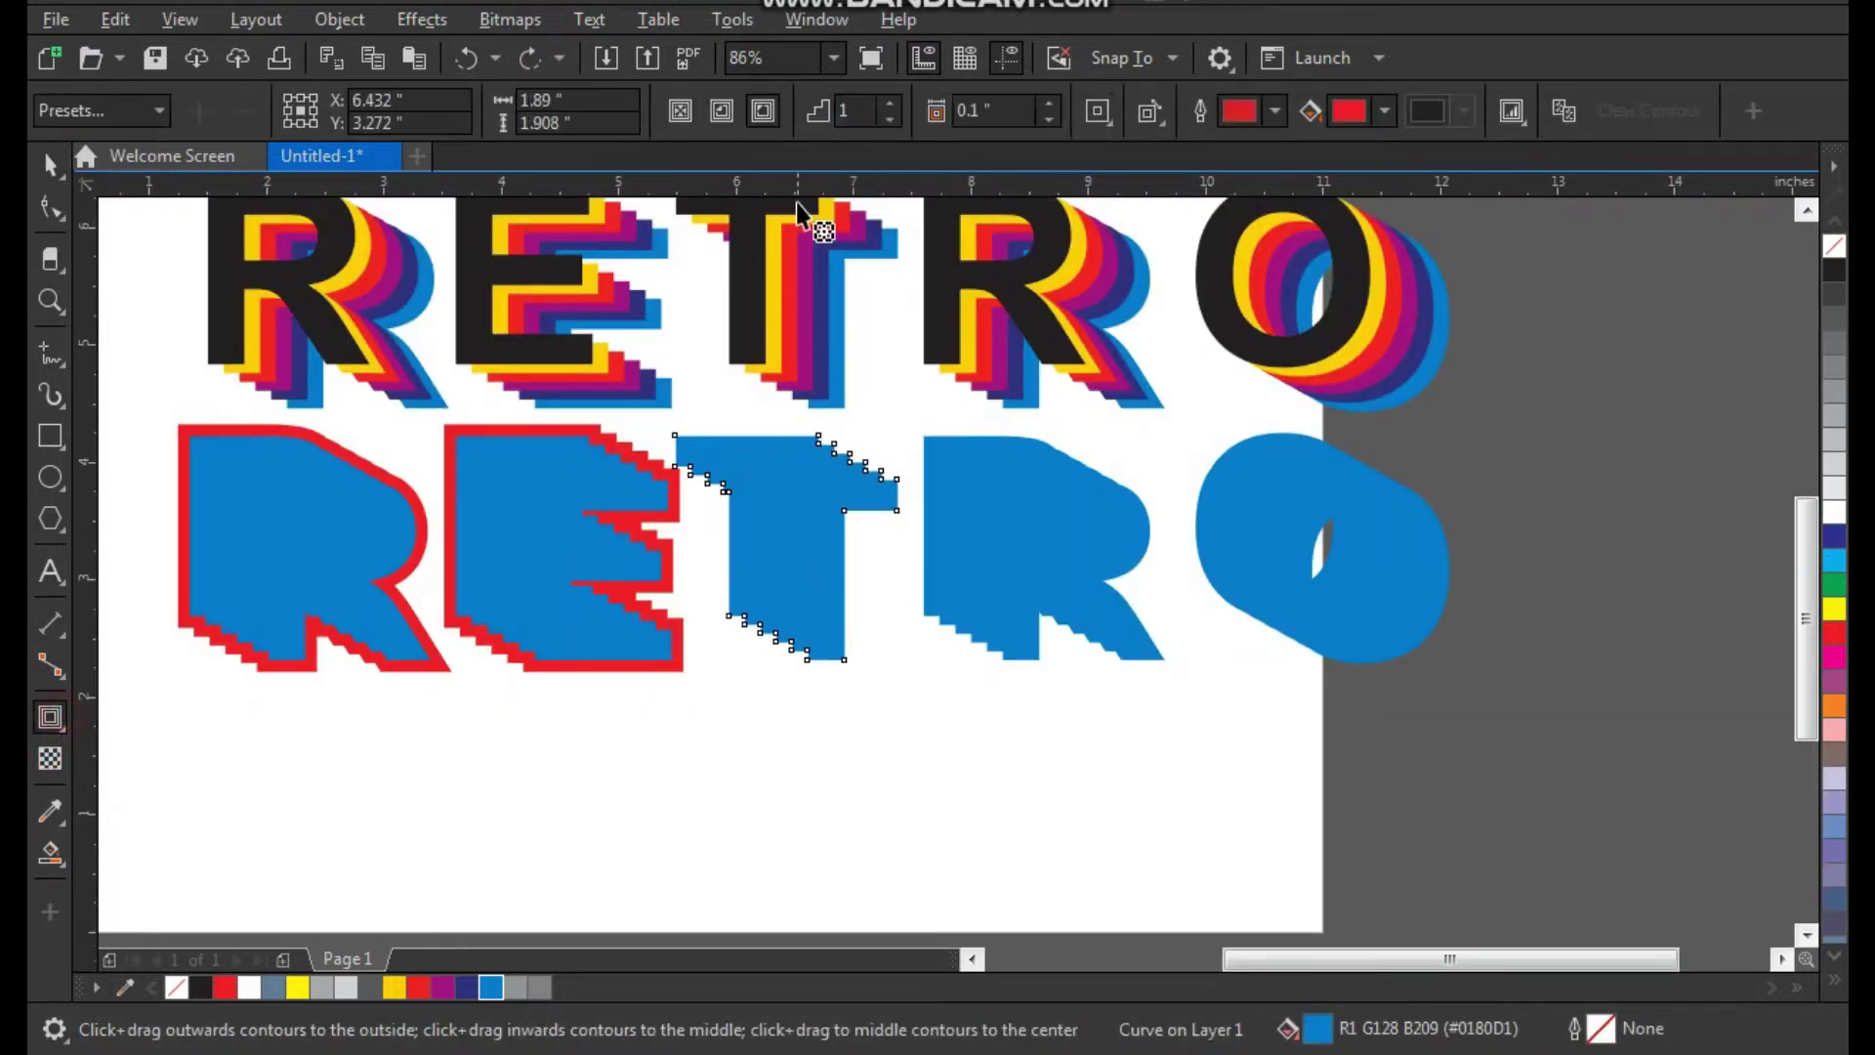
left_click(718, 117)
left_click(758, 117)
key("space")
Add a 0.1" one-step outside contour to the welded second R in the lower row
left_click_drag(990, 509, 1025, 517)
key("z")
key("space")
key("ctrl+z")
left_click(50, 717)
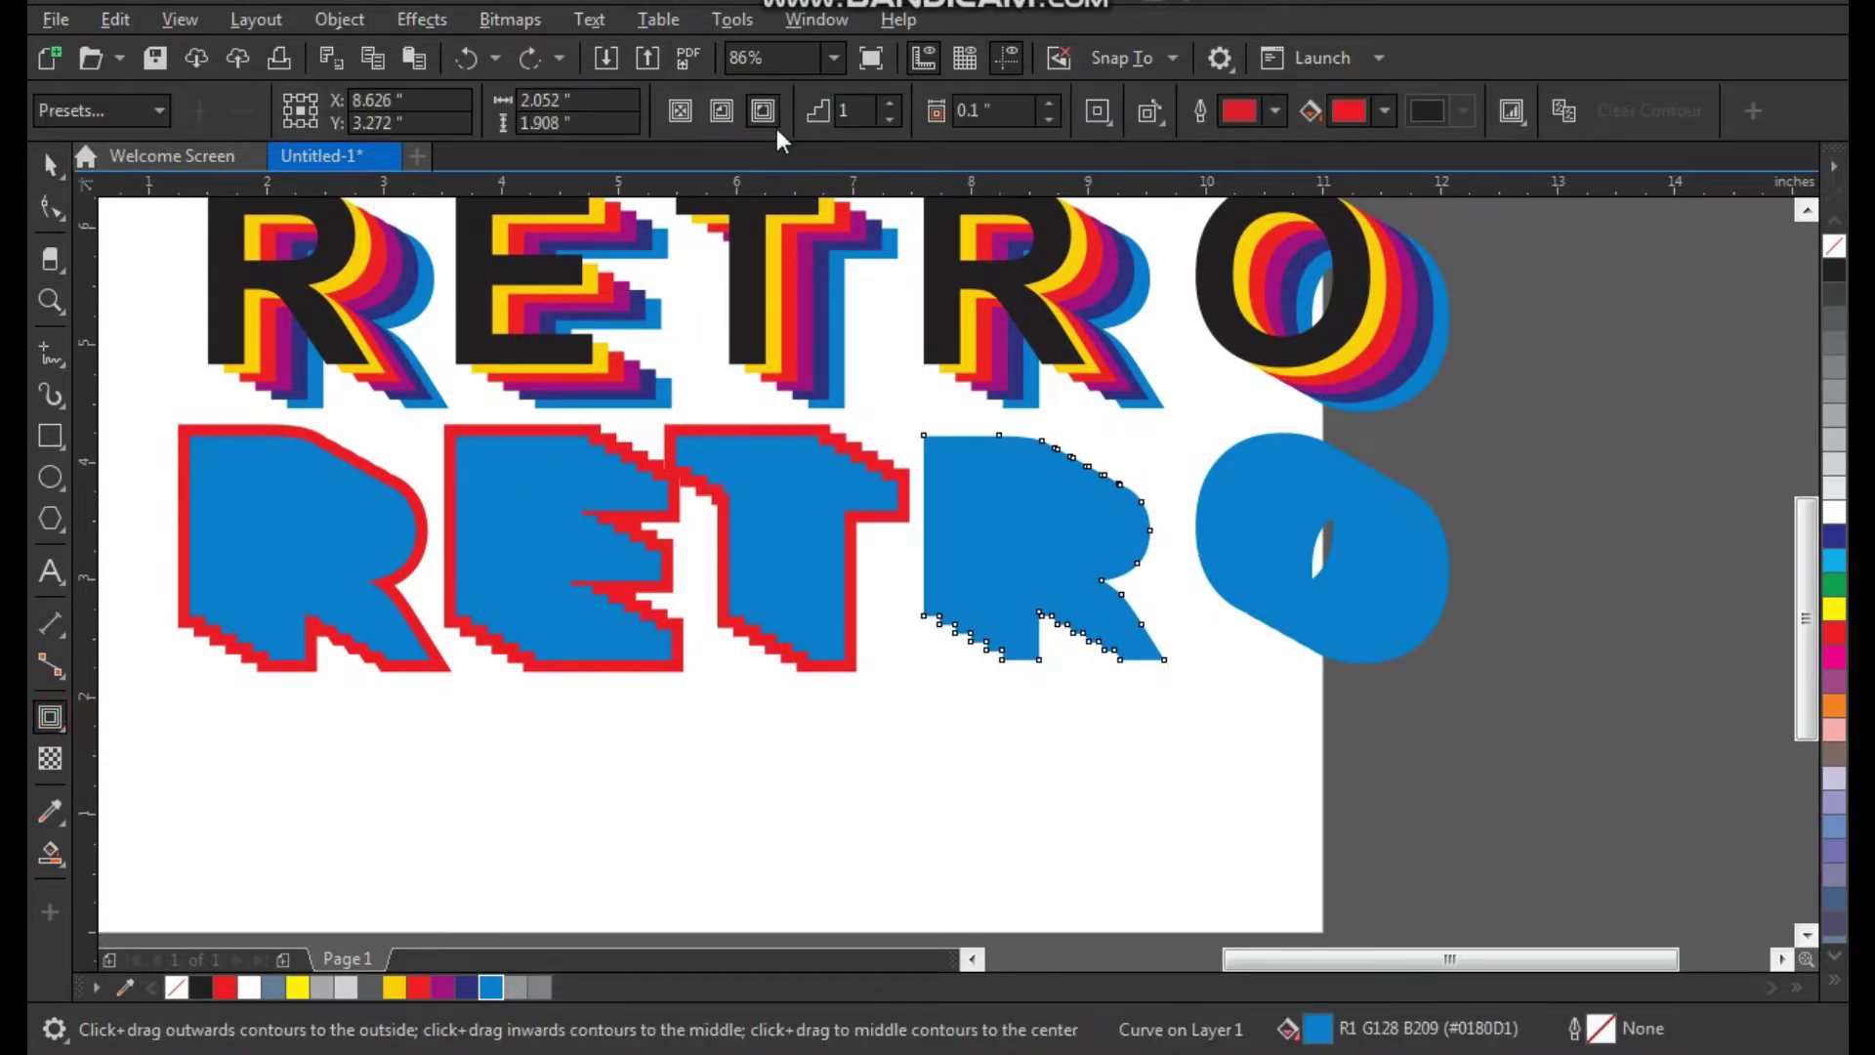
left_click(722, 111)
left_click(764, 115)
key("space")
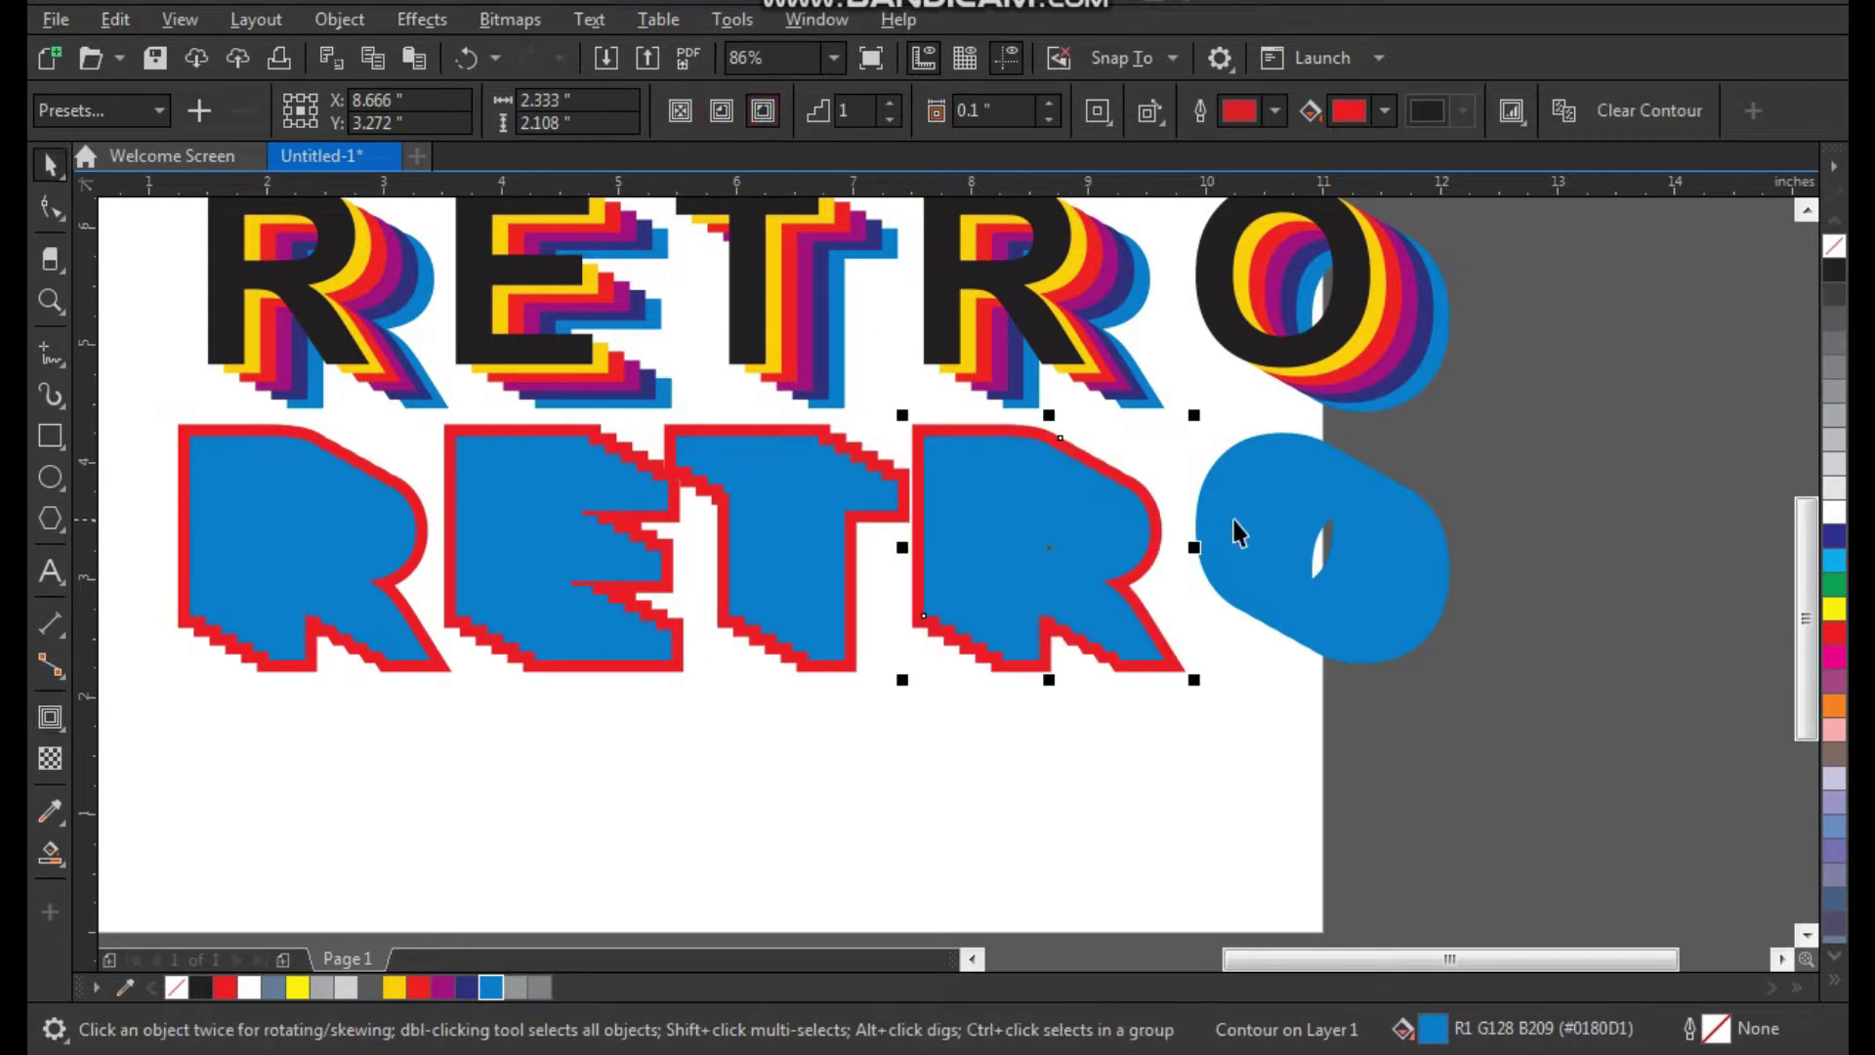
Add a 0.1" one-step outside contour to the welded O in the lower row
left_click_drag(1265, 519, 1294, 526)
key("ctrl+z")
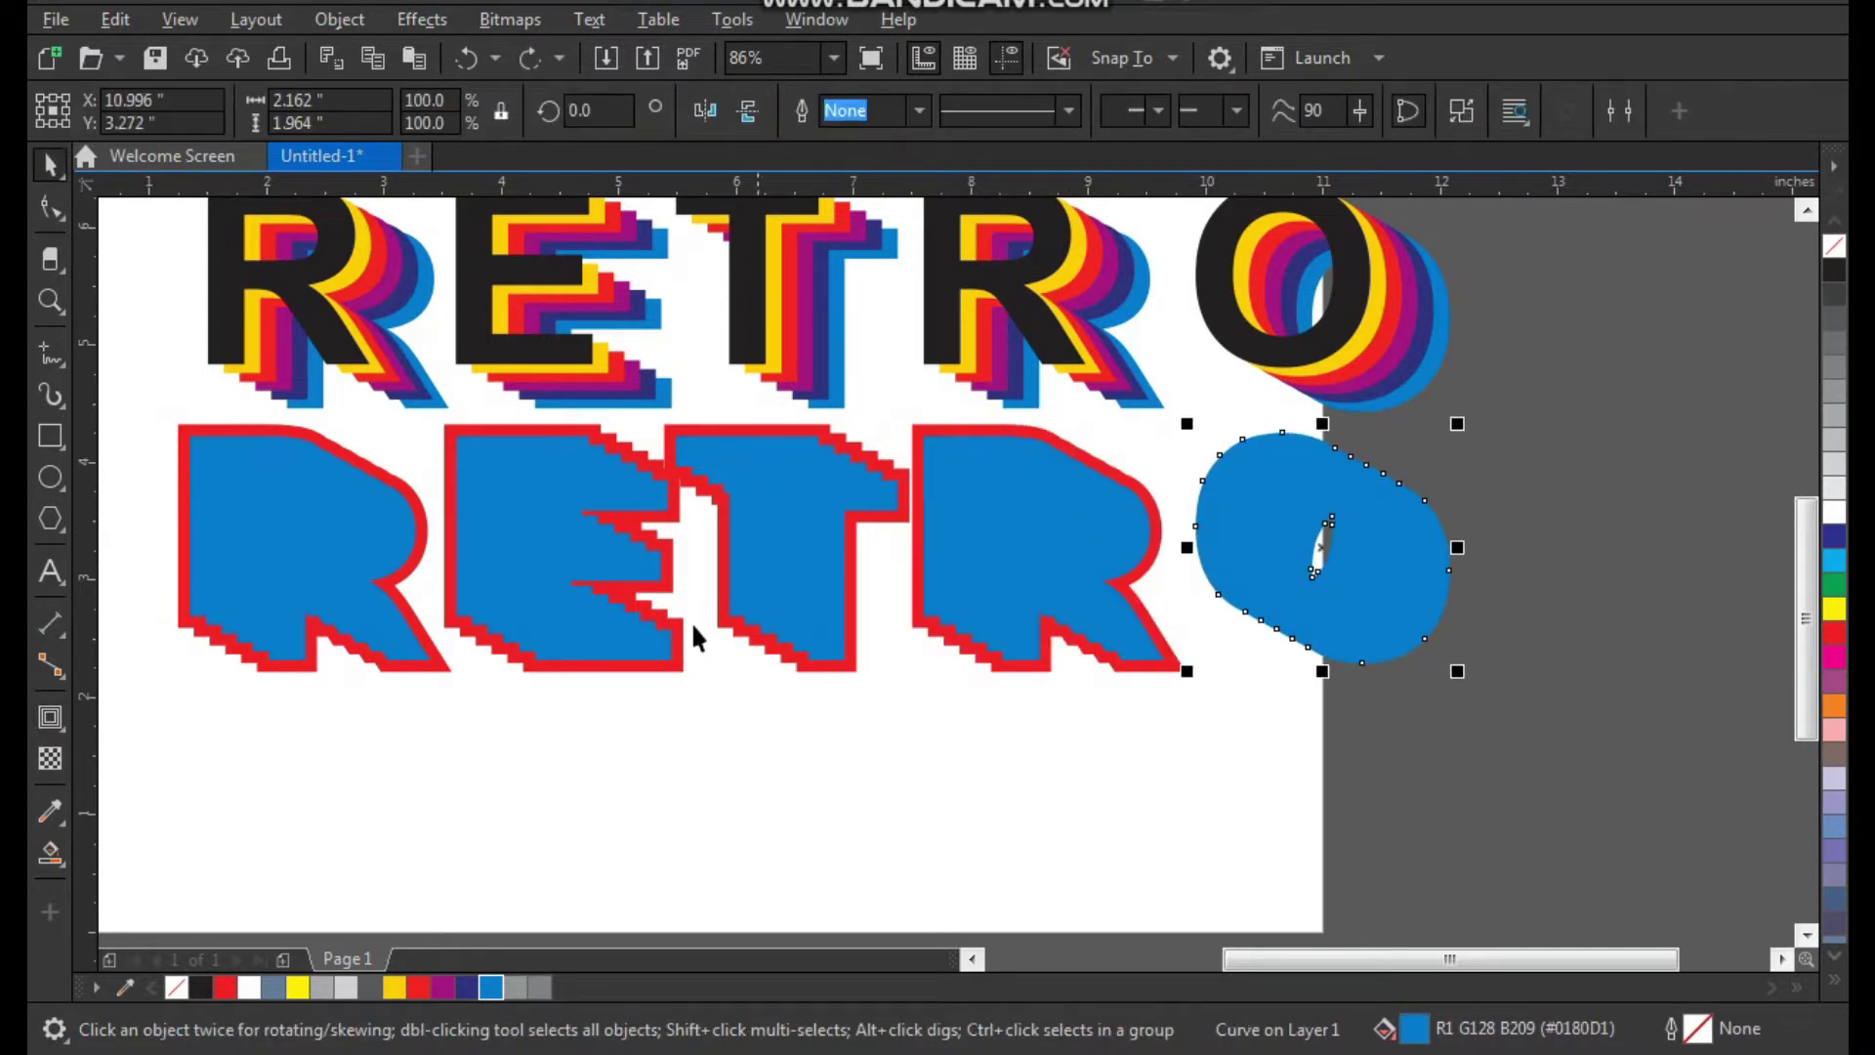
left_click(53, 721)
left_click(763, 113)
left_click(724, 110)
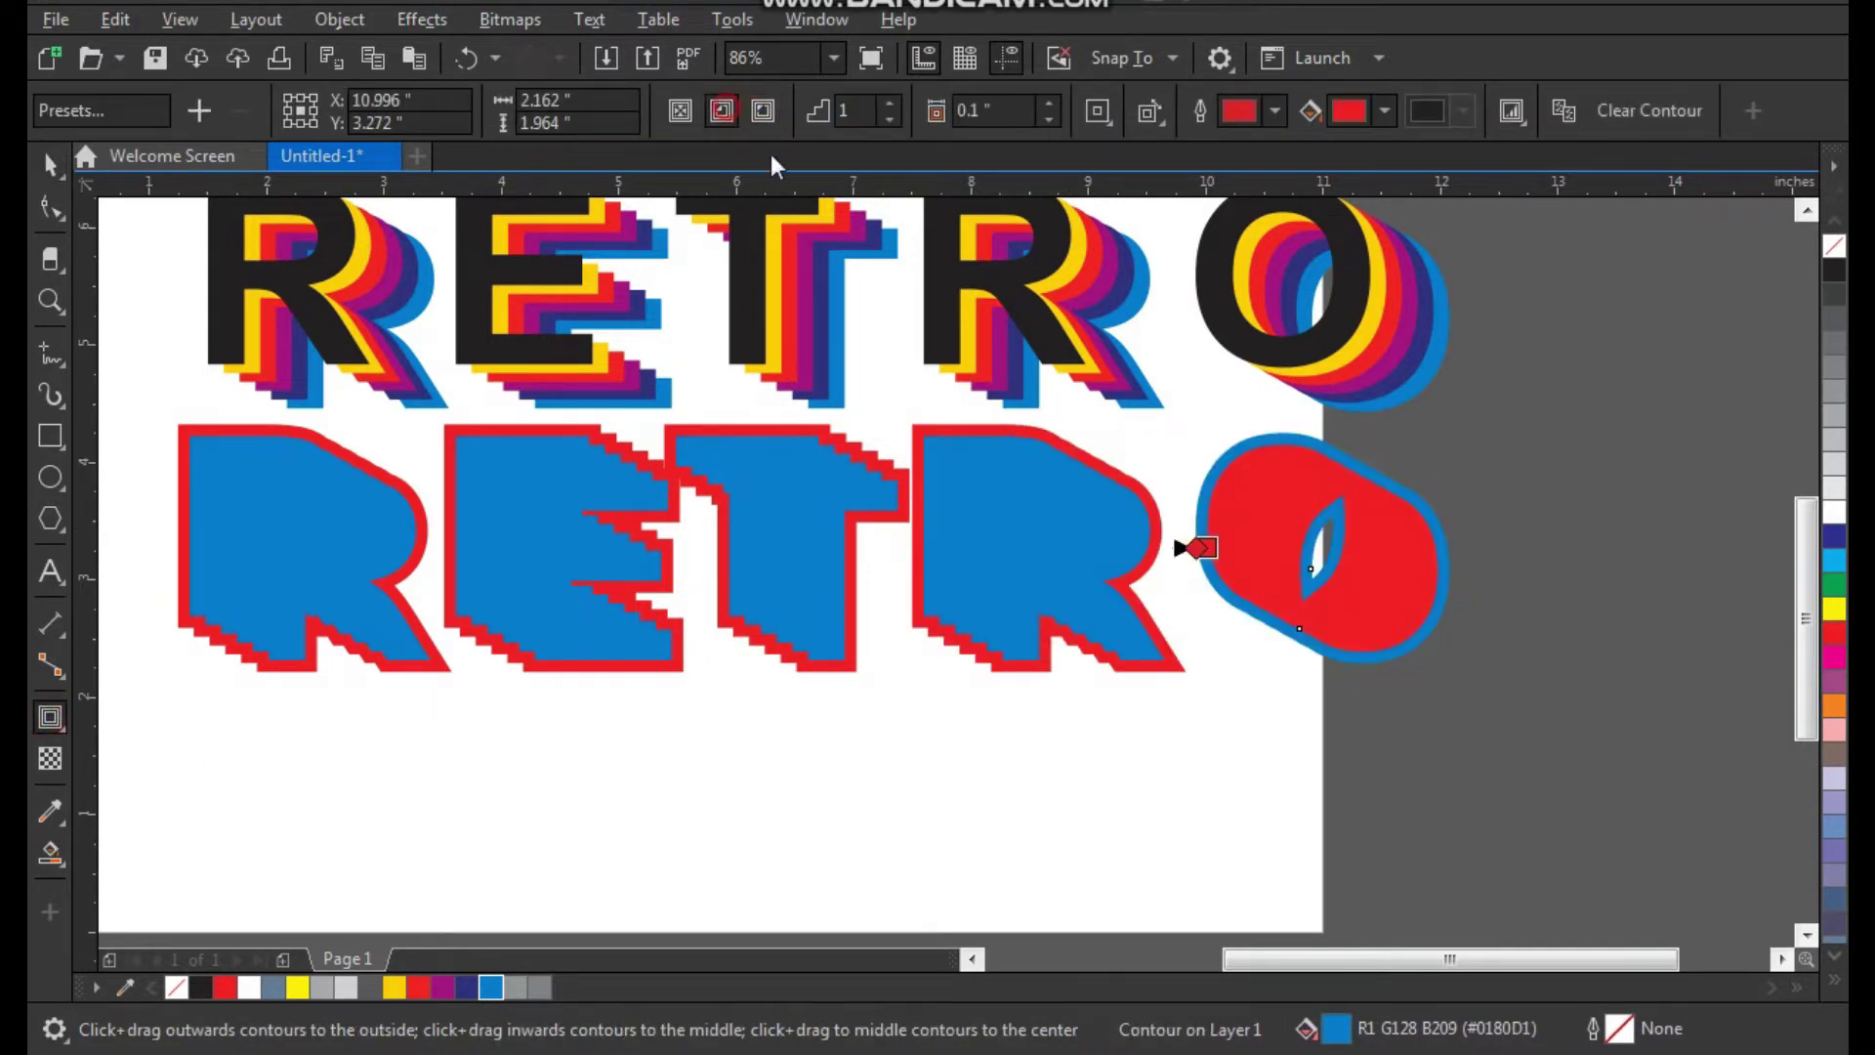
left_click(762, 115)
key("space")
left_click_drag(1400, 554, 1423, 570)
key("ctrl+z")
left_click(1118, 599)
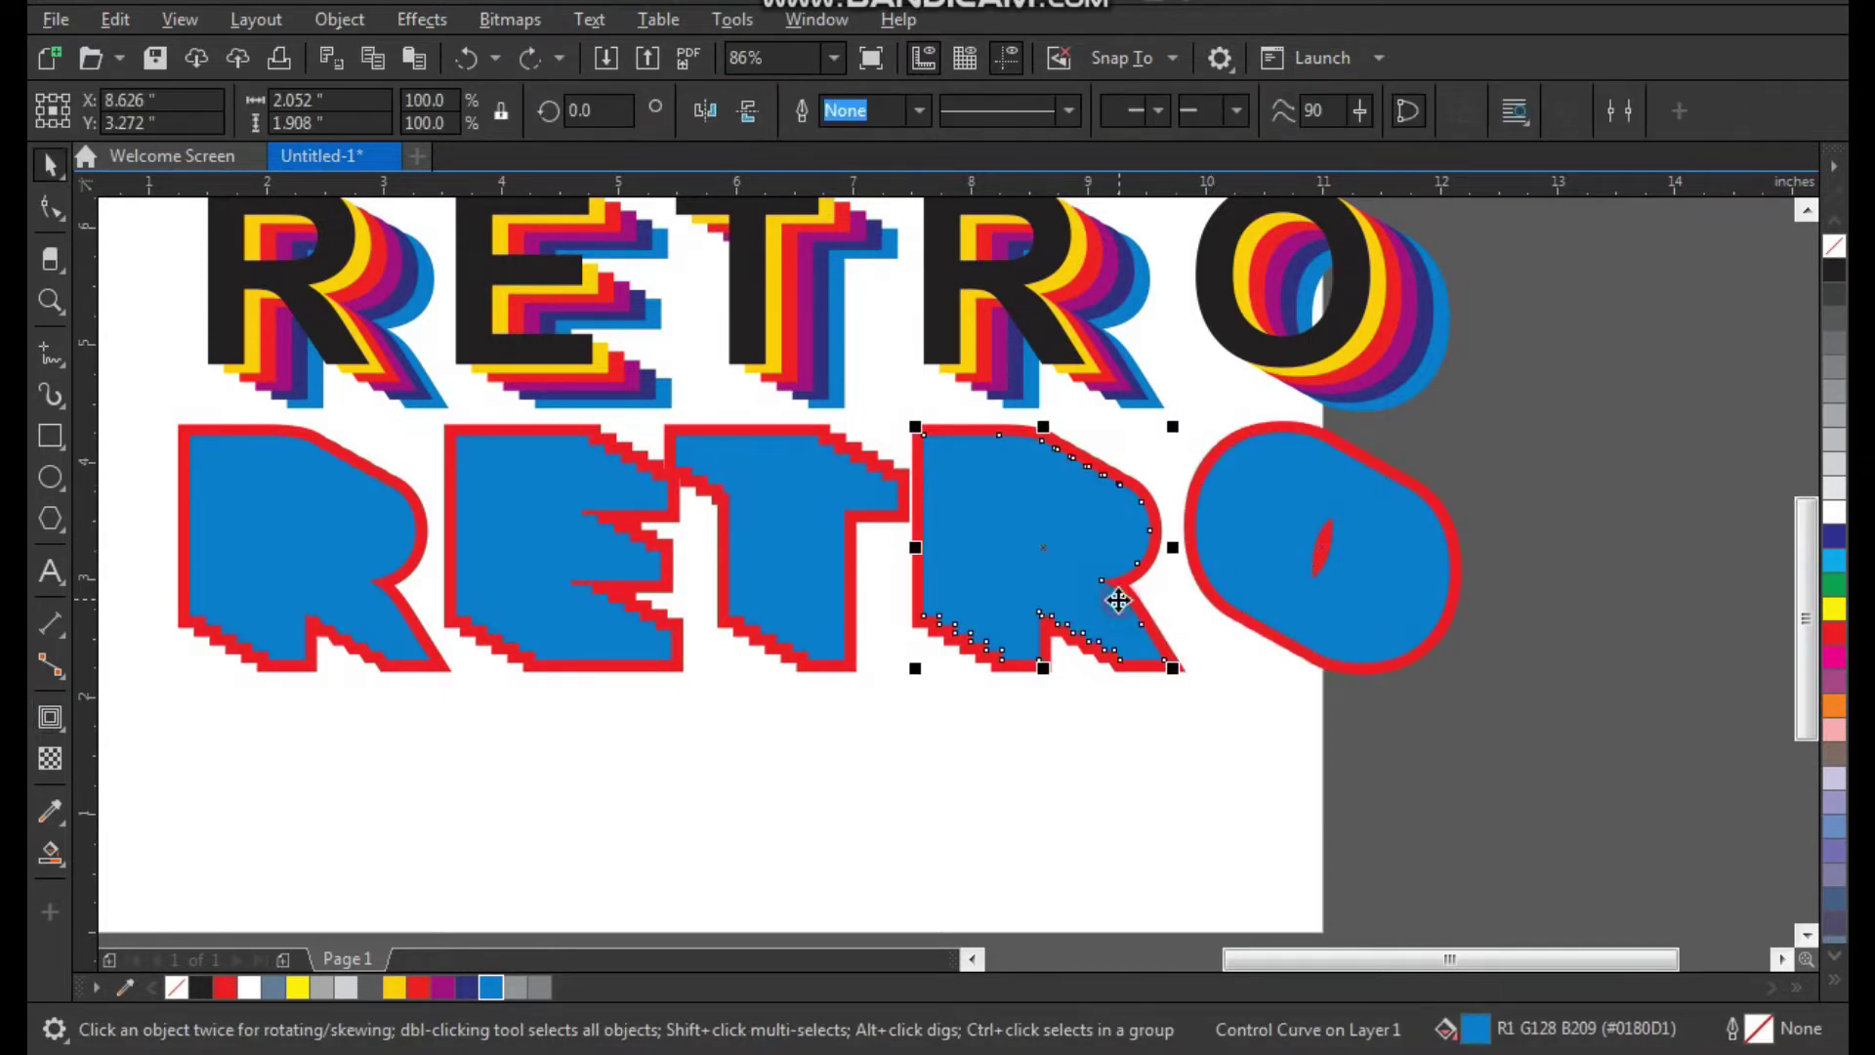
left_click(760, 613)
left_click(496, 615)
left_click(369, 598)
left_click(503, 747)
left_click(335, 573)
left_click(402, 578)
left_click_drag(337, 550, 358, 583)
key("ctrl+z")
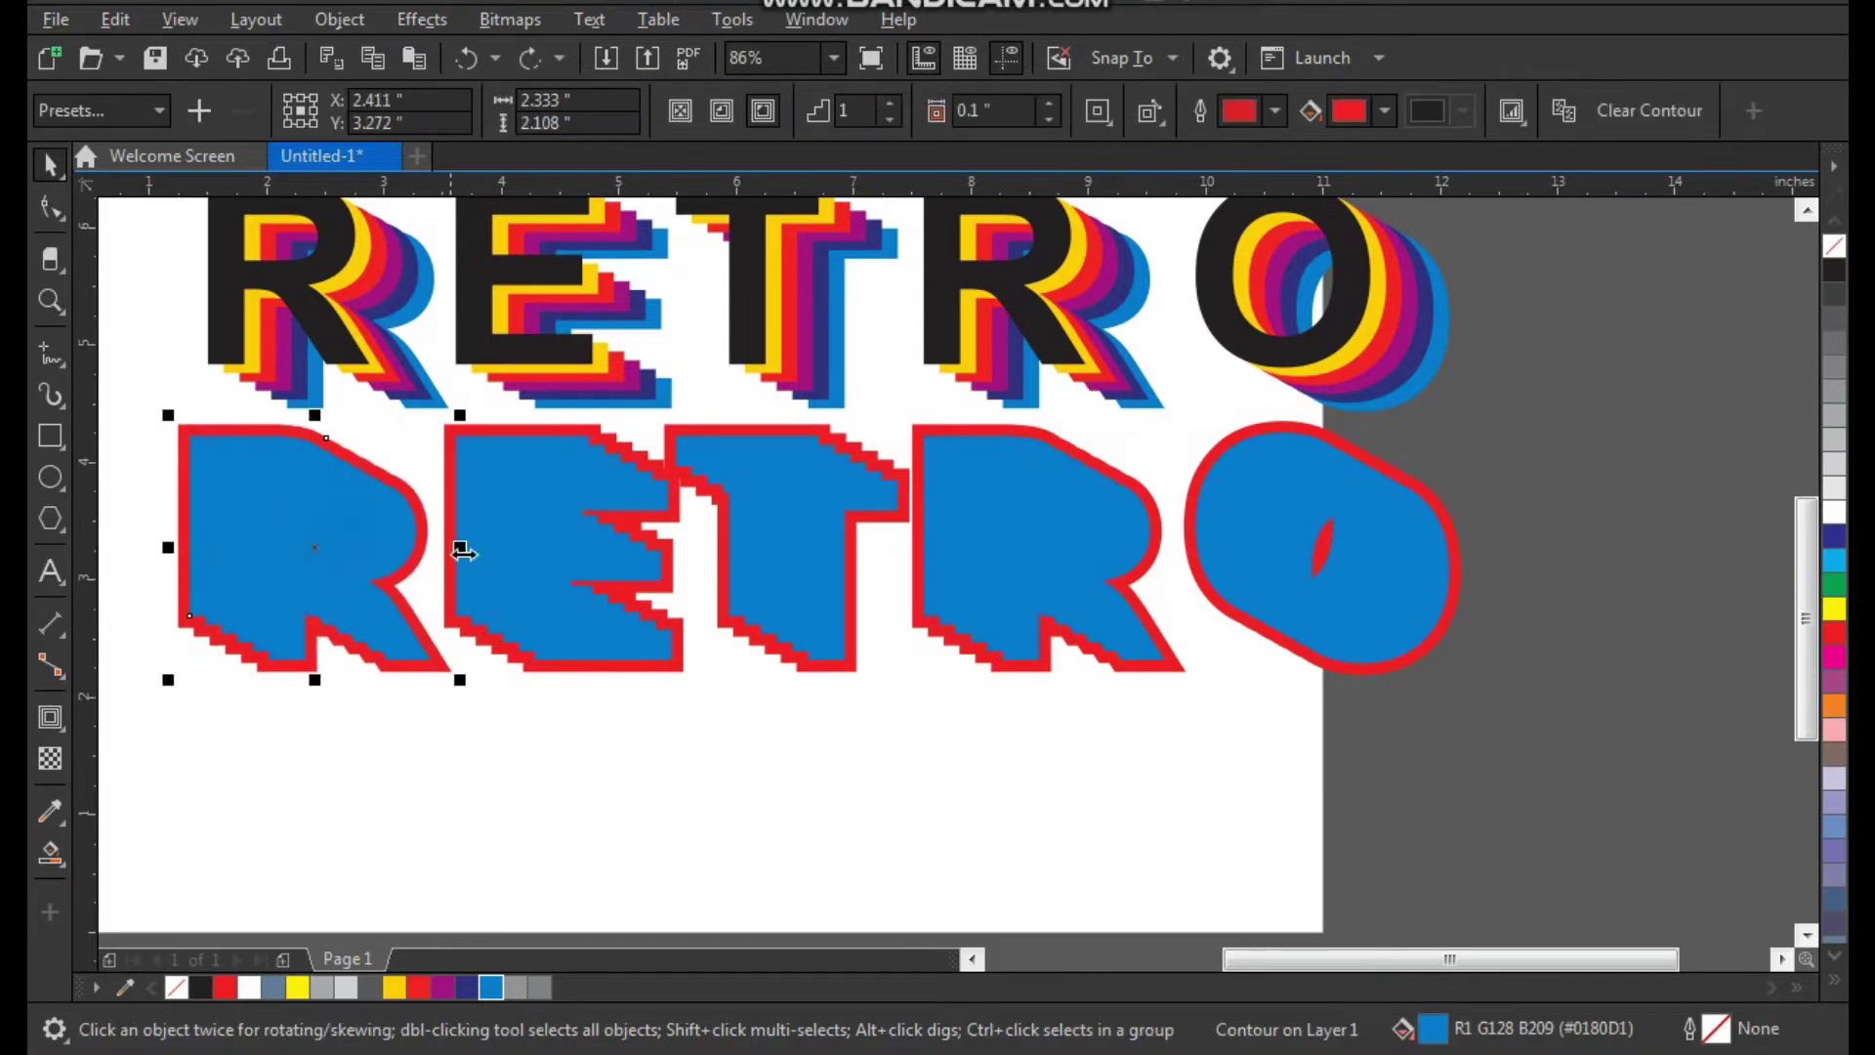
Break the contour of the lower row's first R apart and delete the blue inner shape, keeping the red one
scroll(466, 555, "down", 2)
key("F2")
left_click_drag(302, 338, 972, 702)
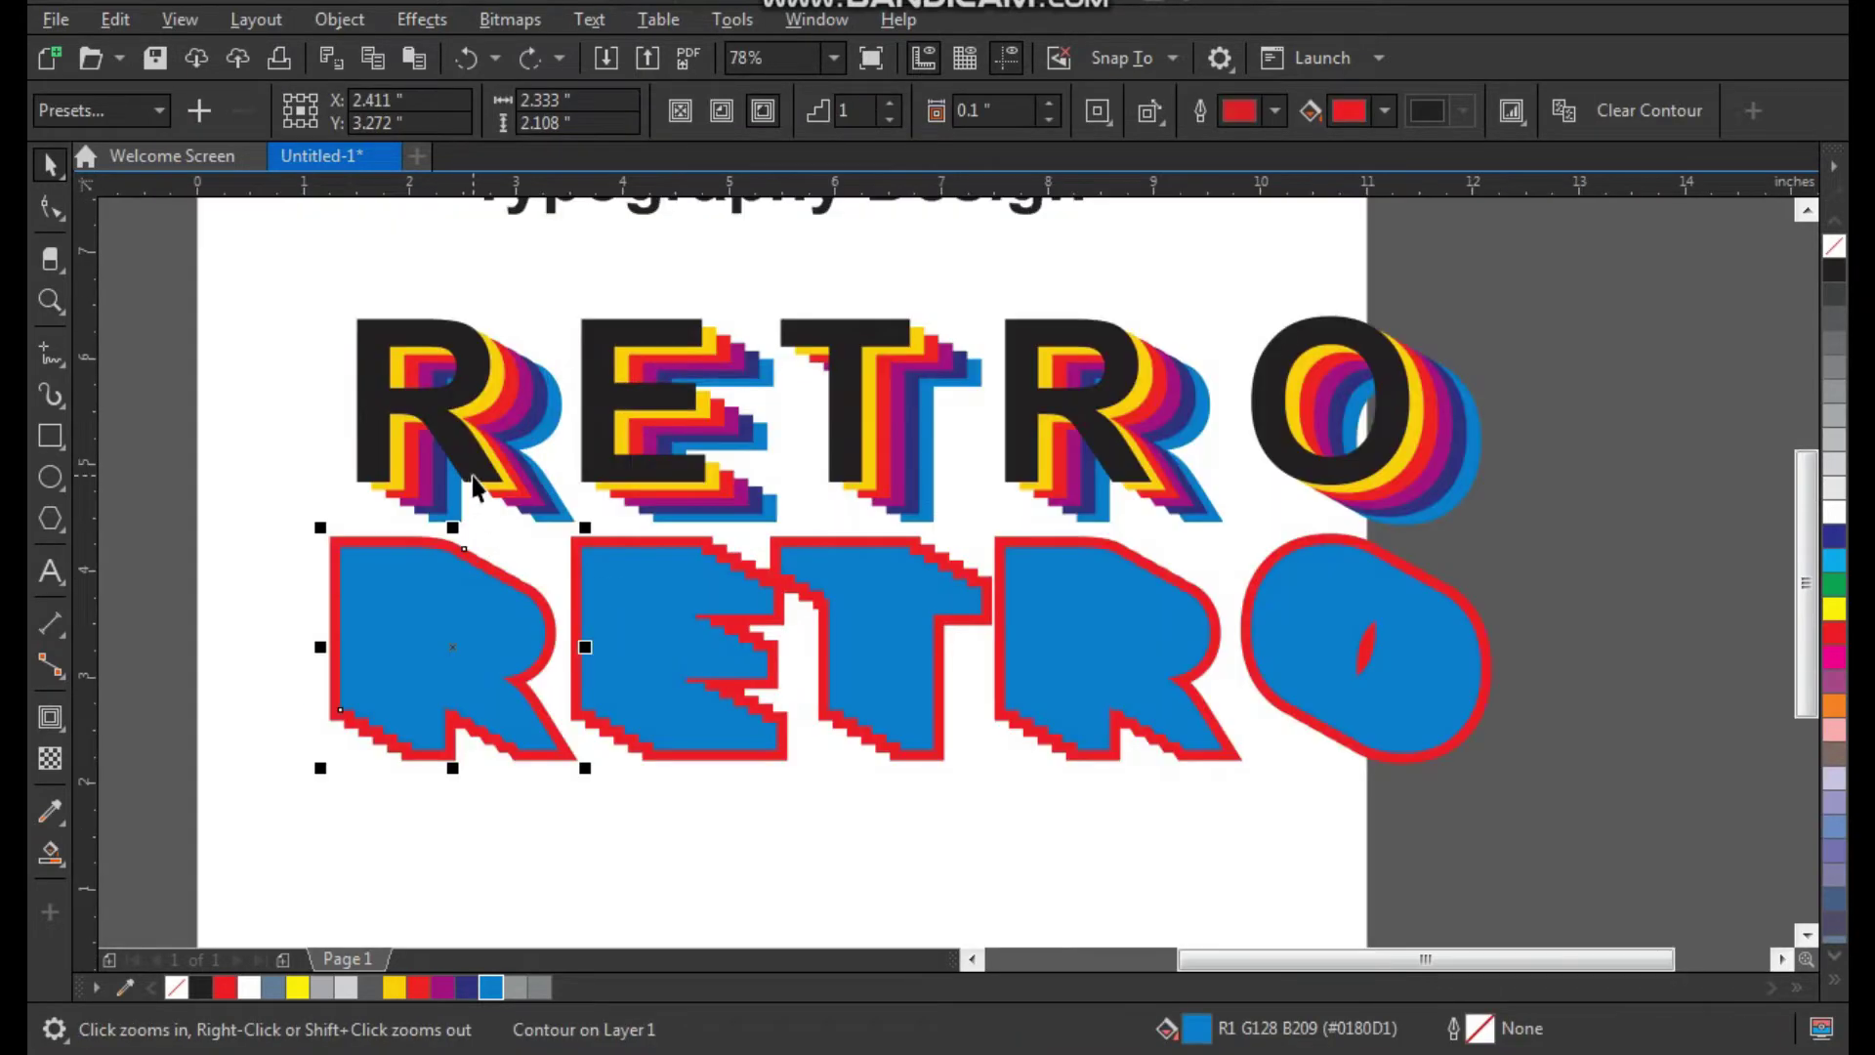
left_click_drag(476, 468, 448, 449)
key("ctrl+z")
left_click_drag(479, 651, 416, 655)
key("ctrl+z")
key("ctrl+k")
left_click(518, 549)
key("ctrl+z")
key("Delete")
Break the lower E's contour apart and delete its blue inner shape
left_click_drag(664, 632, 654, 672)
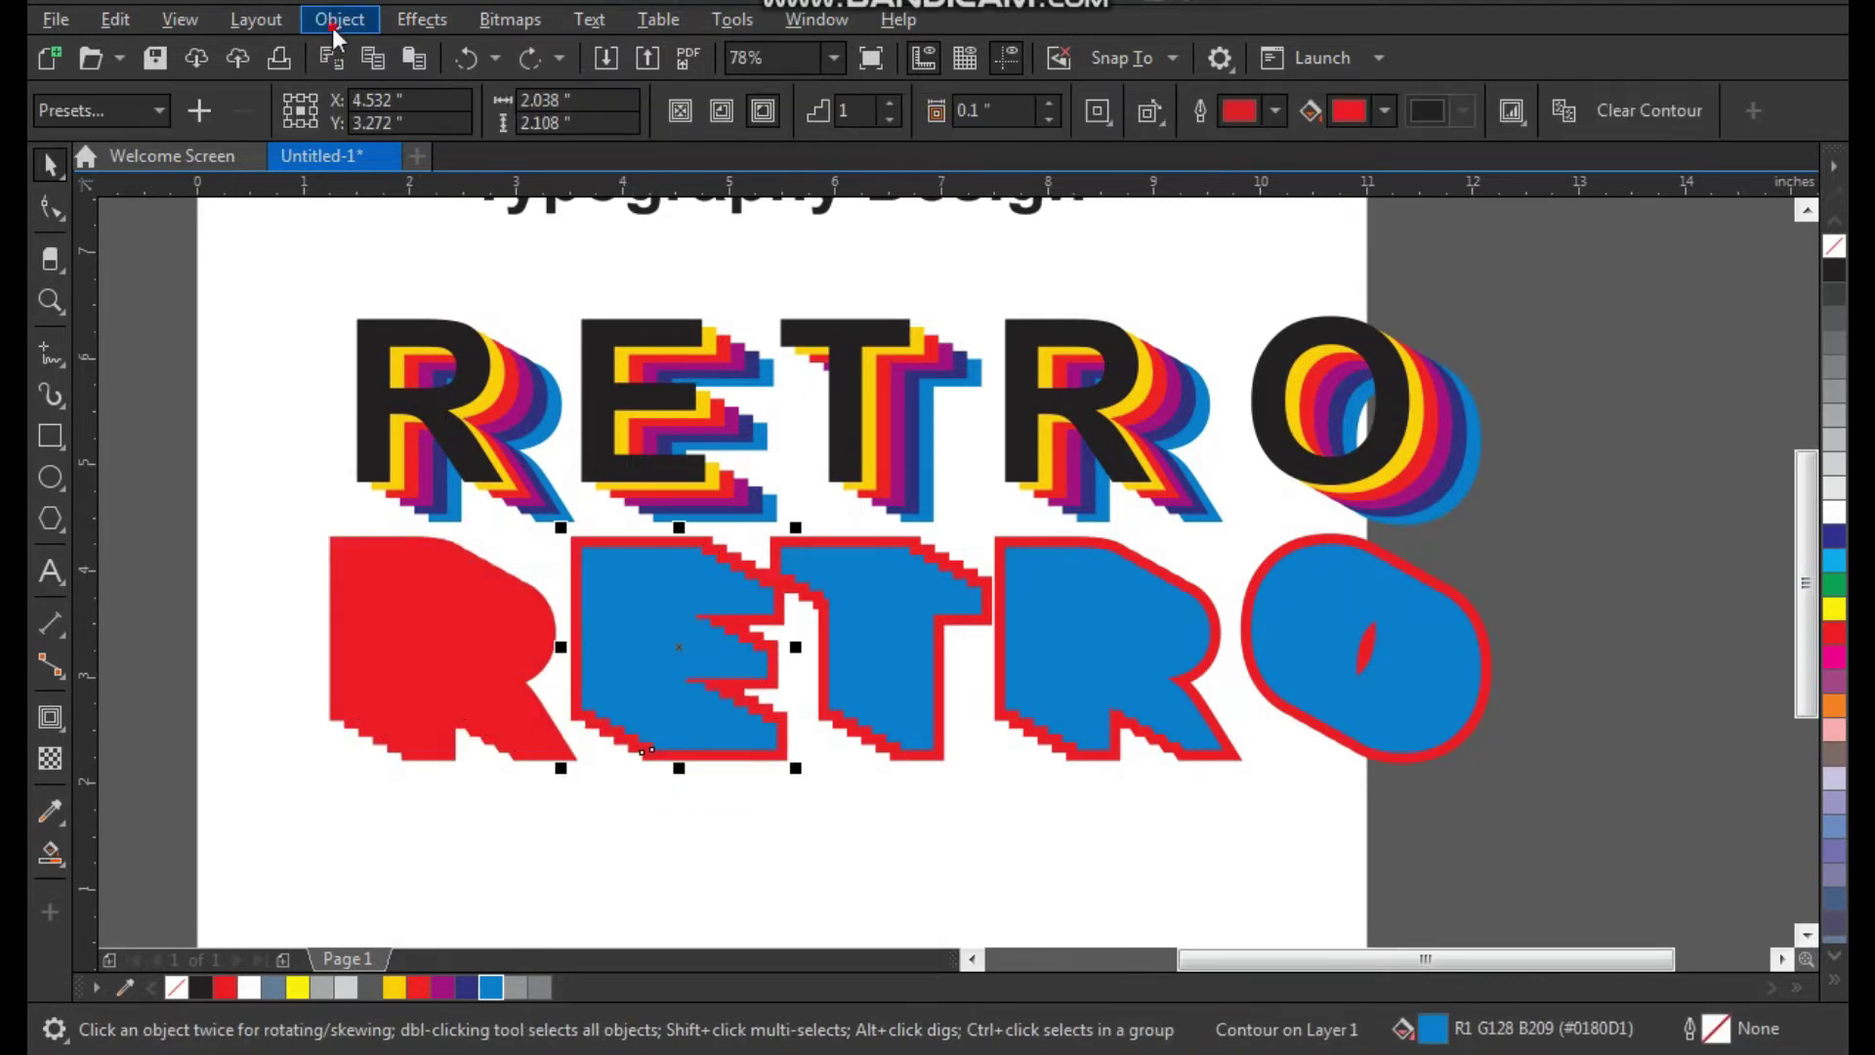
left_click(332, 24)
left_click(508, 660)
left_click(758, 856)
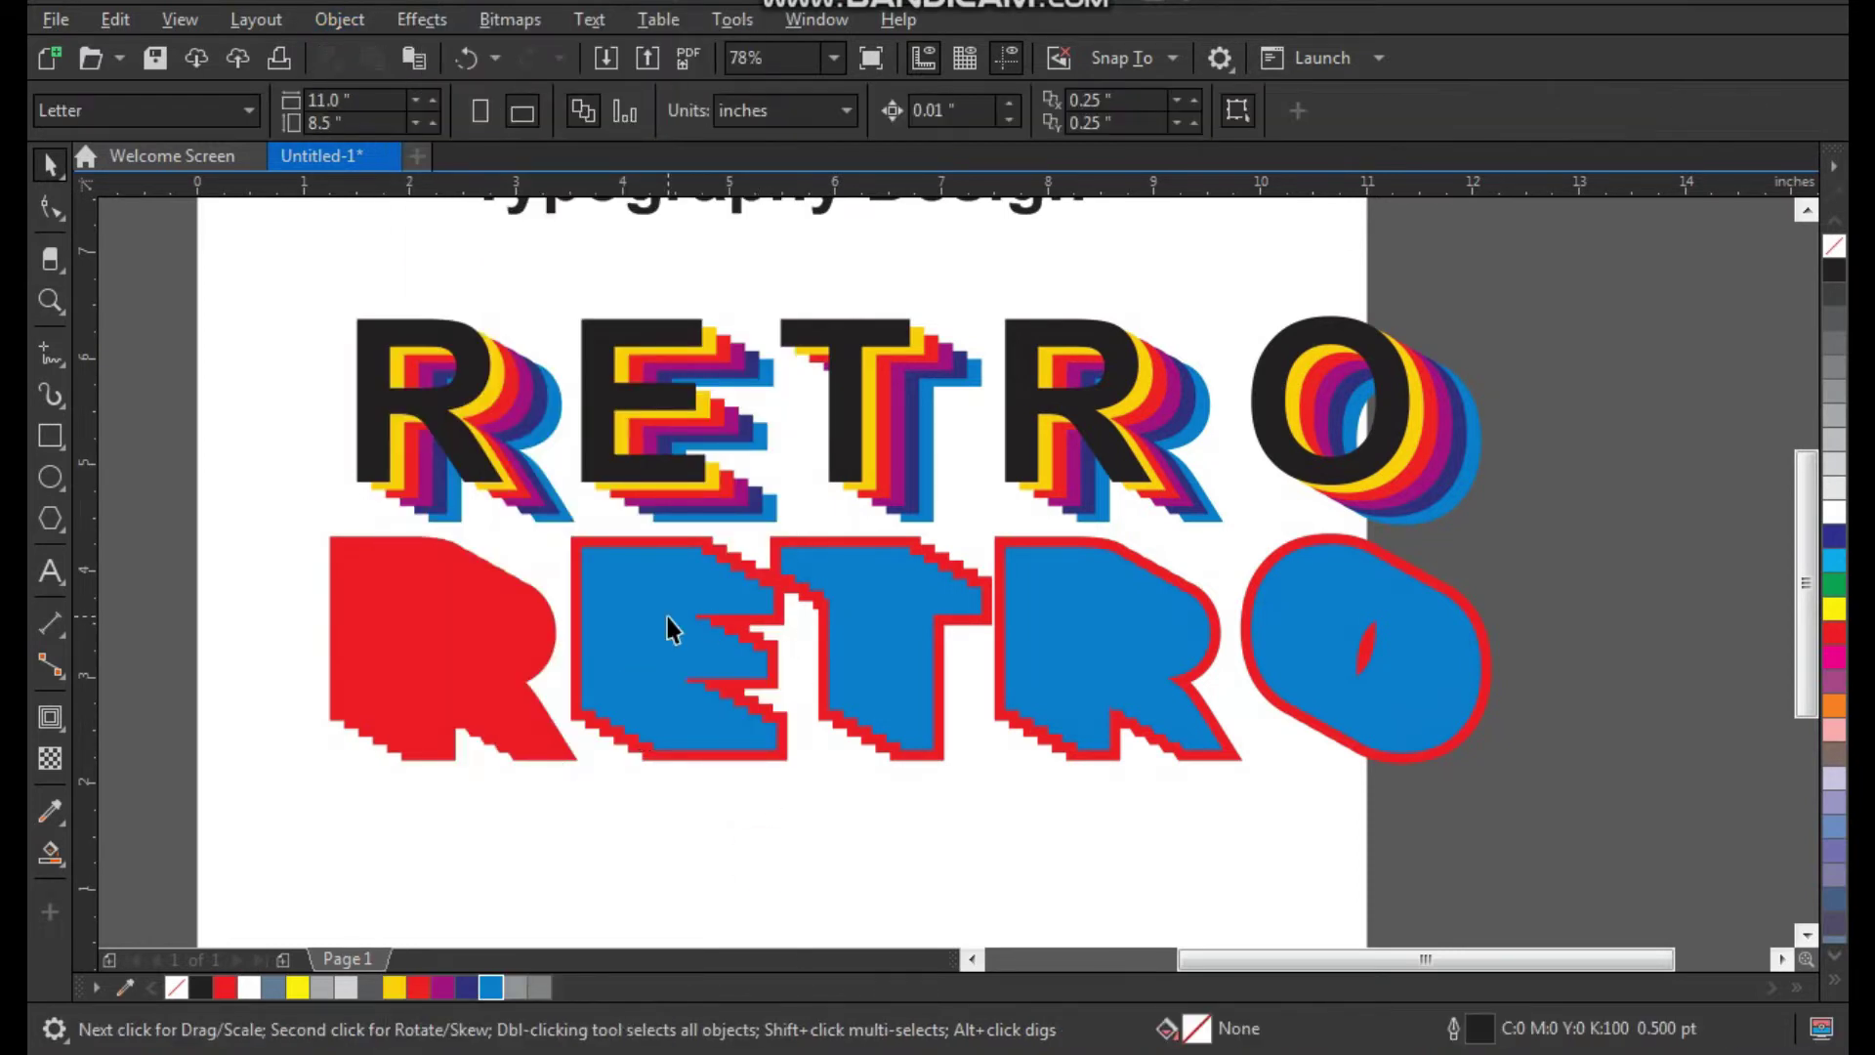
left_click(670, 619)
key("Delete")
Break the lower T's contour apart and delete its blue inner shape
left_click(905, 628)
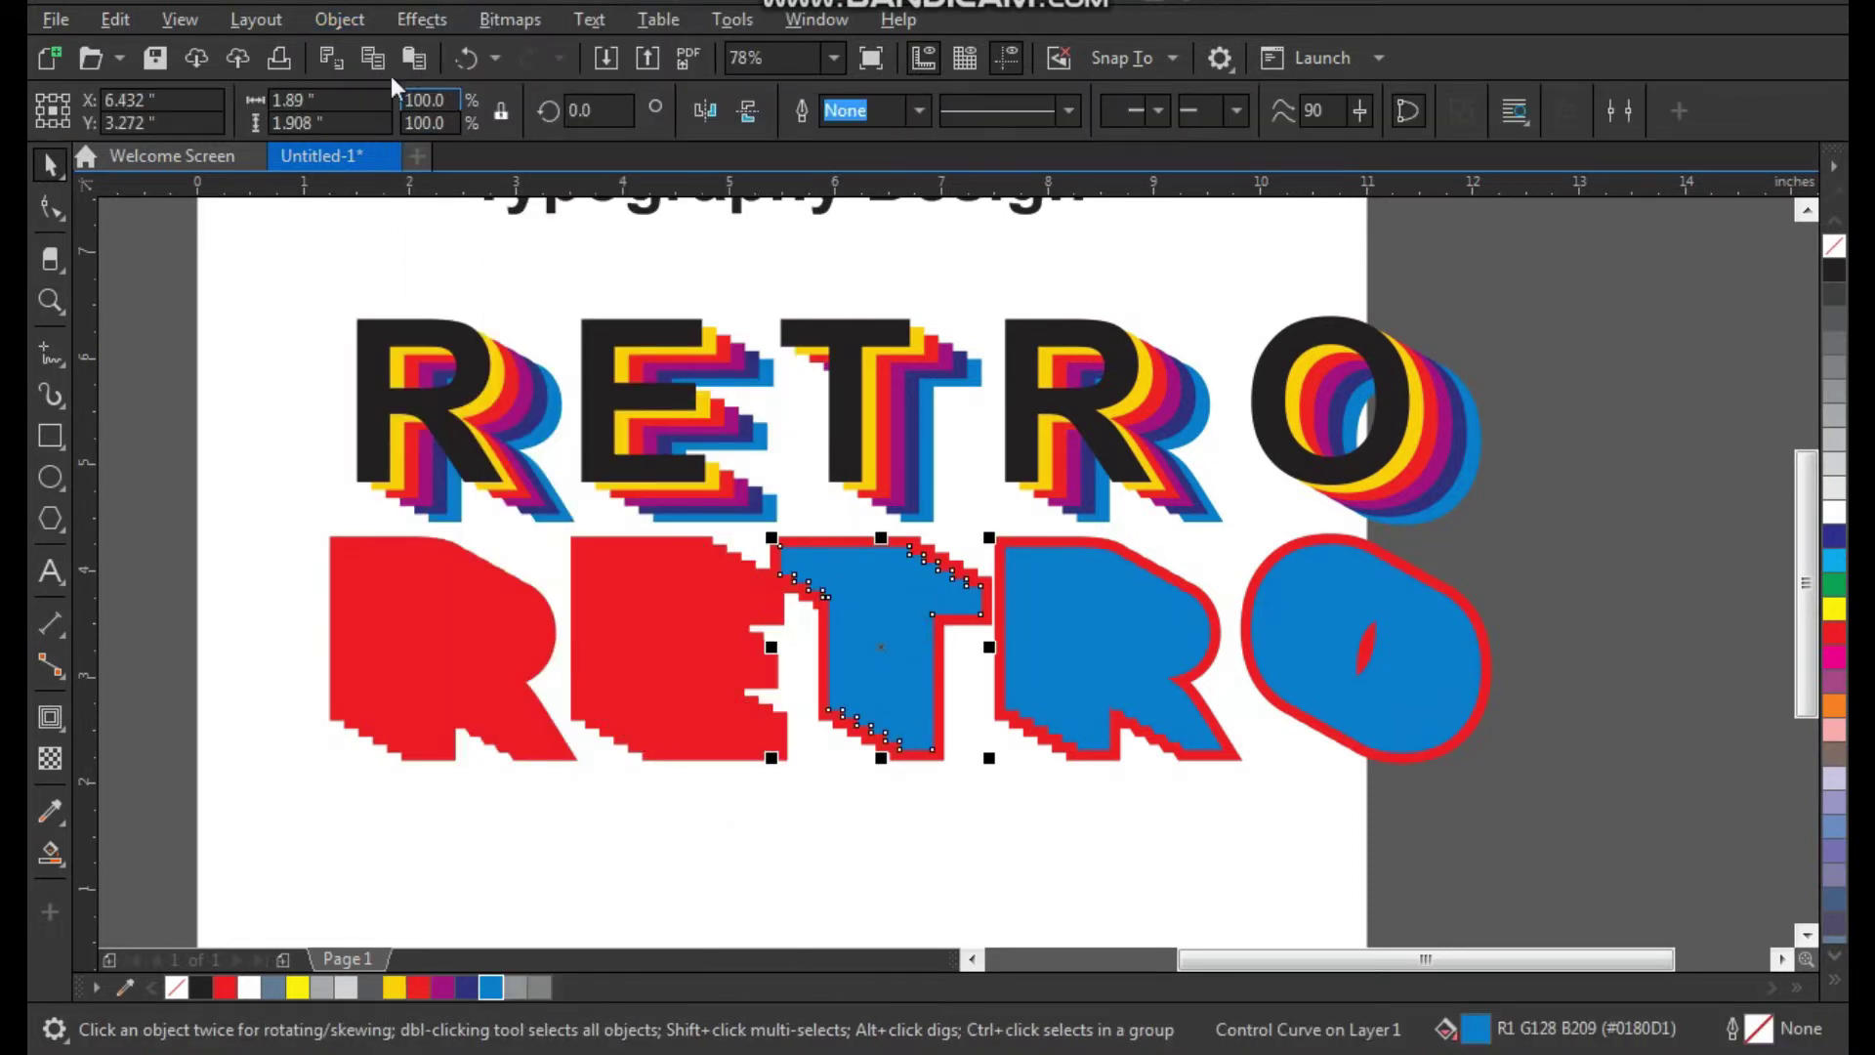
left_click(352, 24)
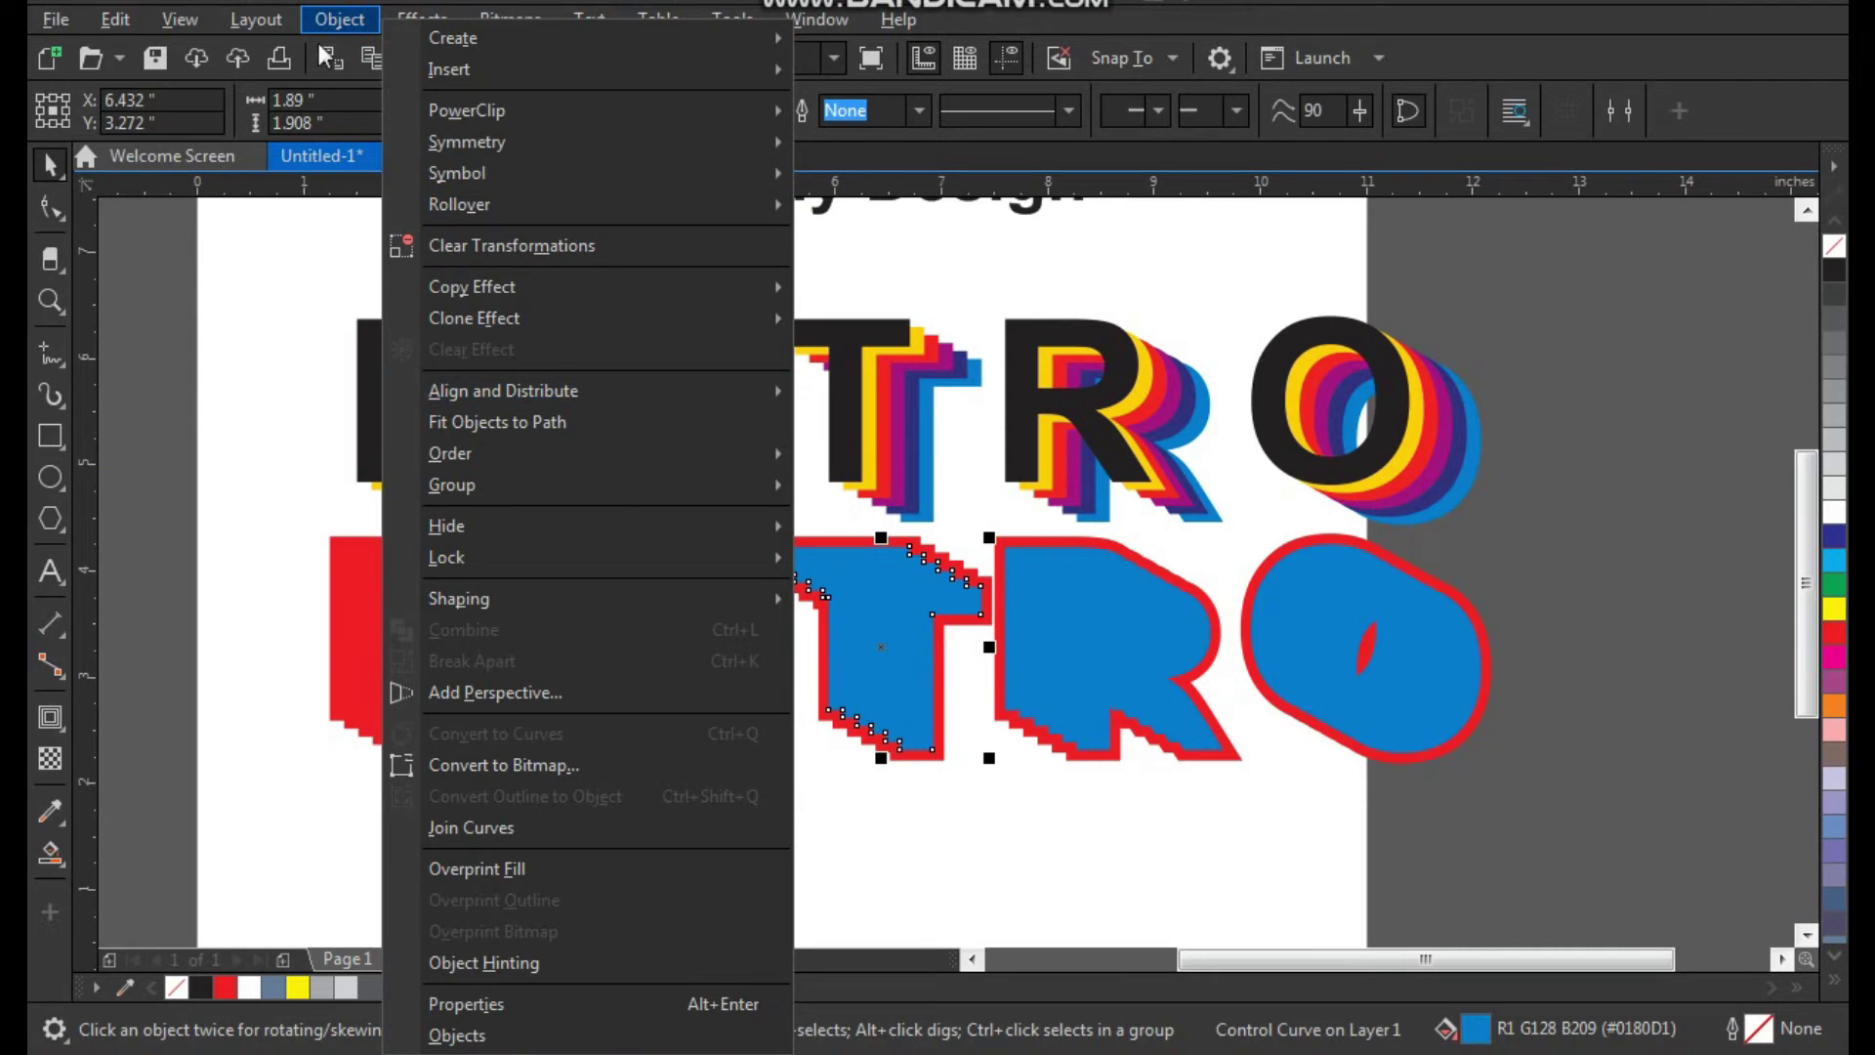
left_click(946, 811)
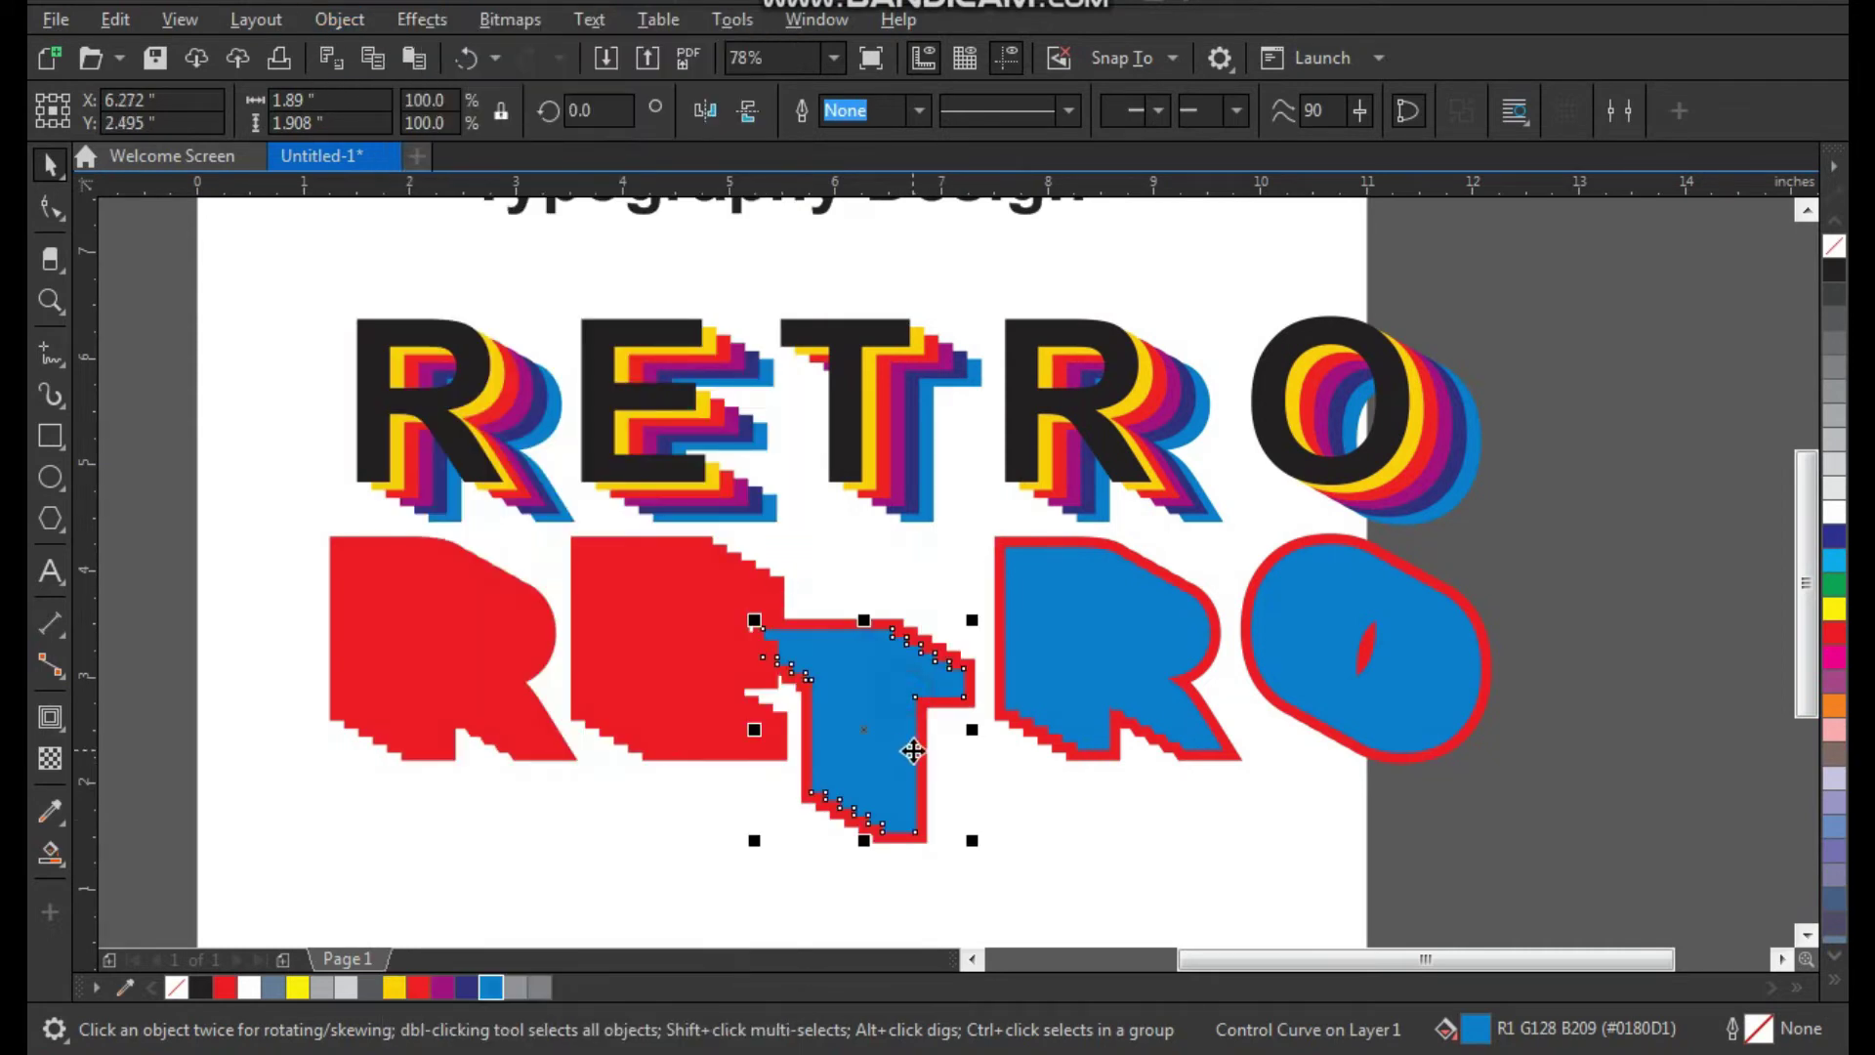
left_click(899, 640)
left_click(339, 21)
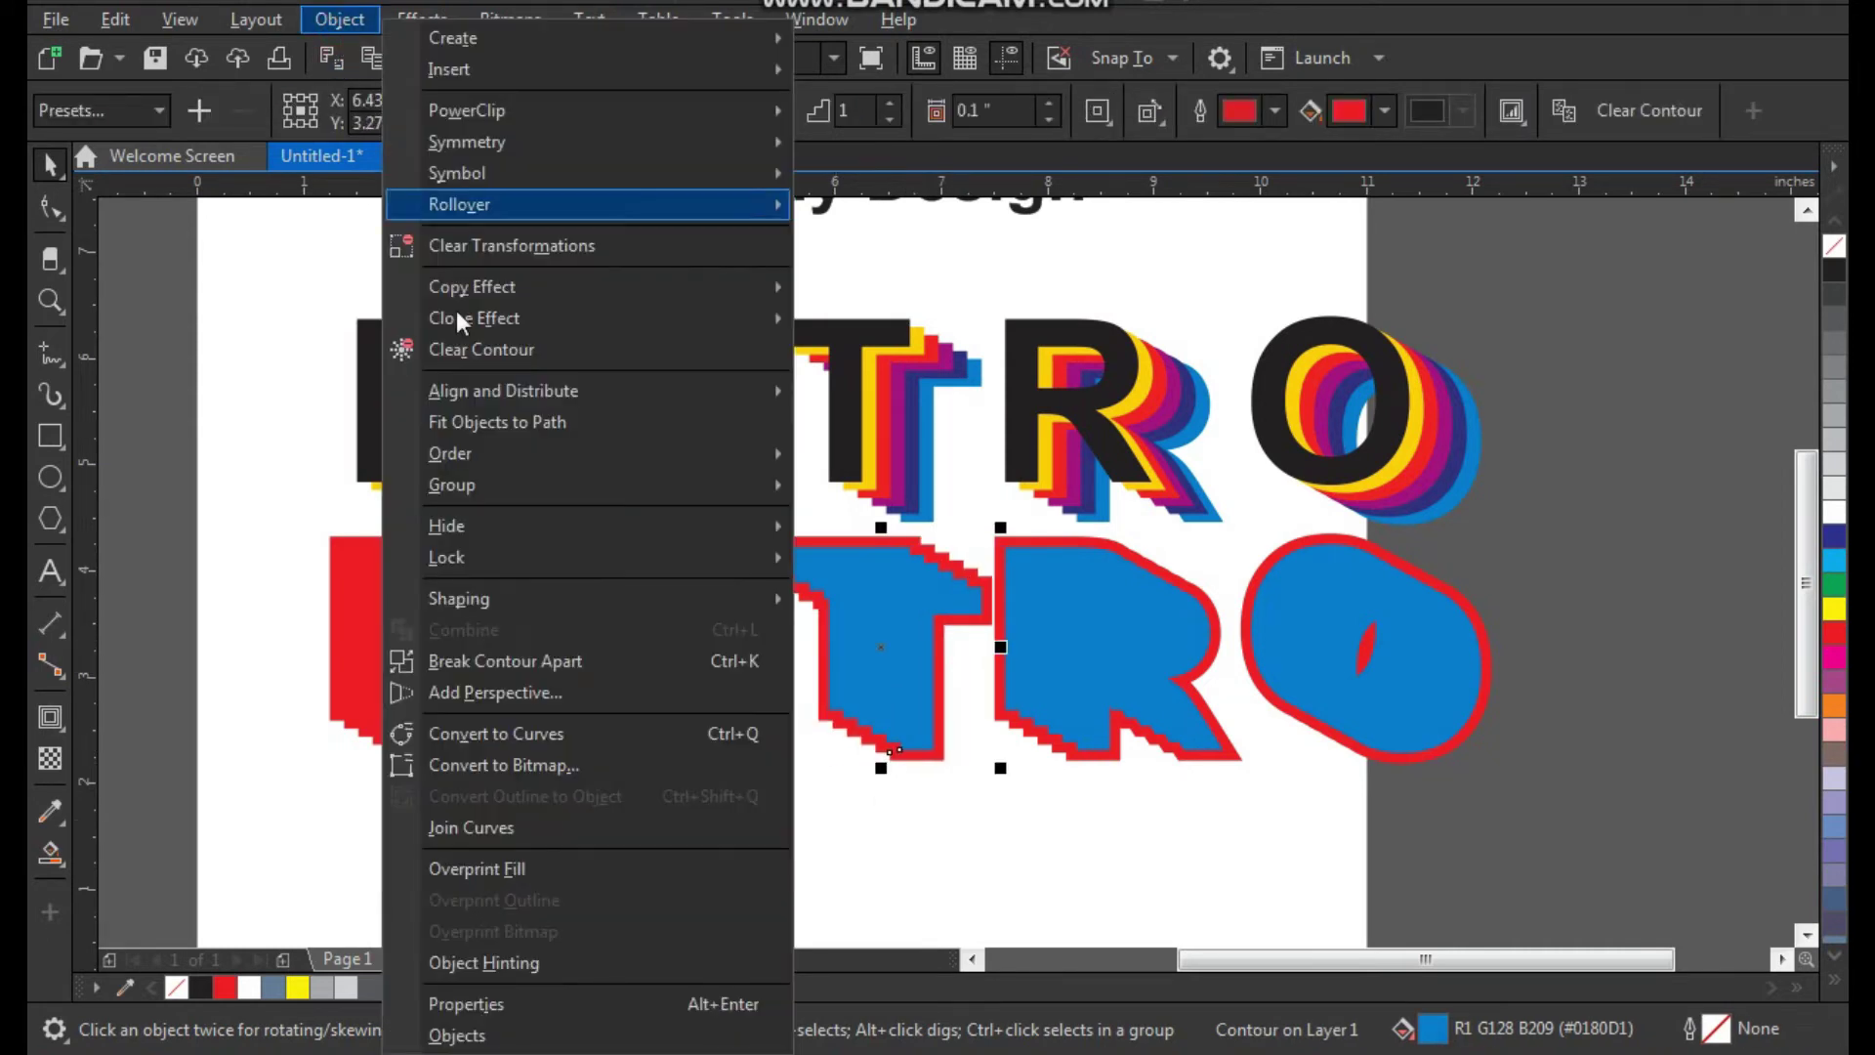
left_click(626, 662)
left_click(846, 837)
left_click(890, 676)
key("Delete")
Break the contour of the lower row's second R apart and delete its blue inner shape
left_click_drag(1160, 628, 1176, 695)
key("ctrl+z")
left_click(342, 23)
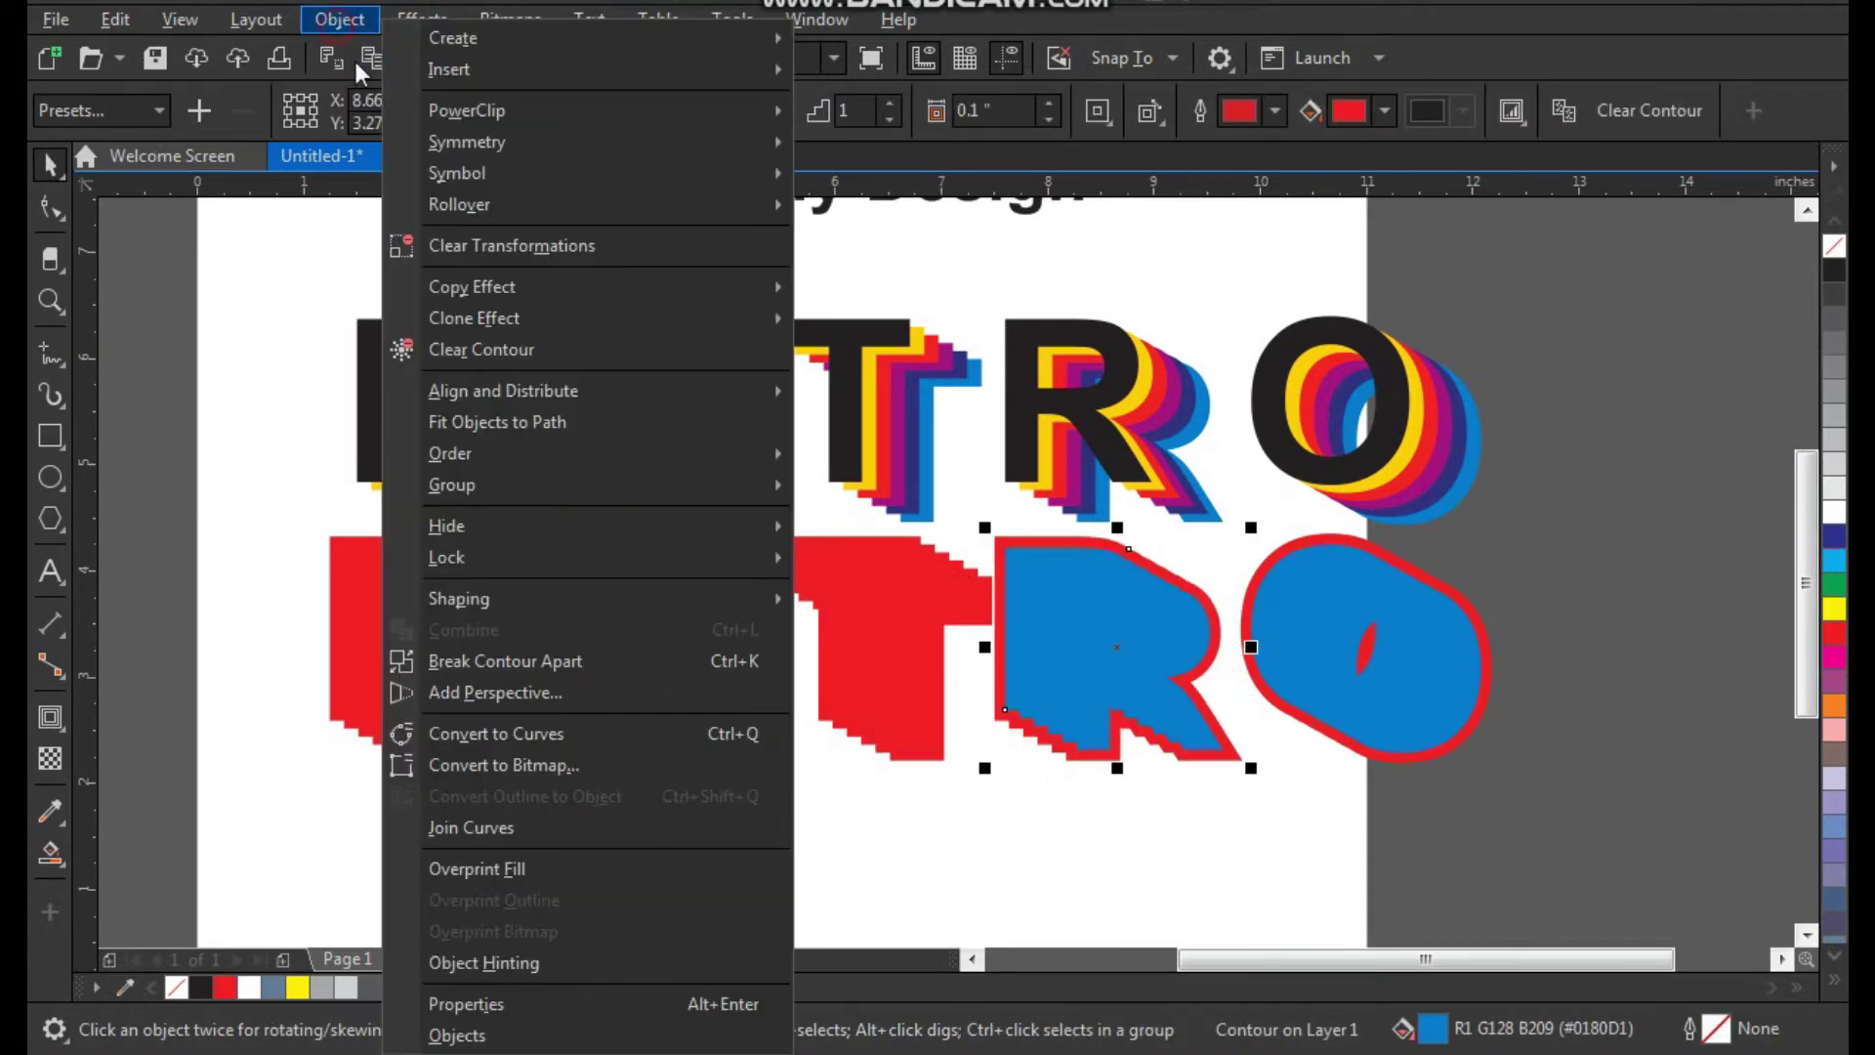
left_click(596, 660)
left_click(1094, 660)
key("Delete")
Break the lower O's contour apart and delete its blue inner shape
left_click(1287, 646)
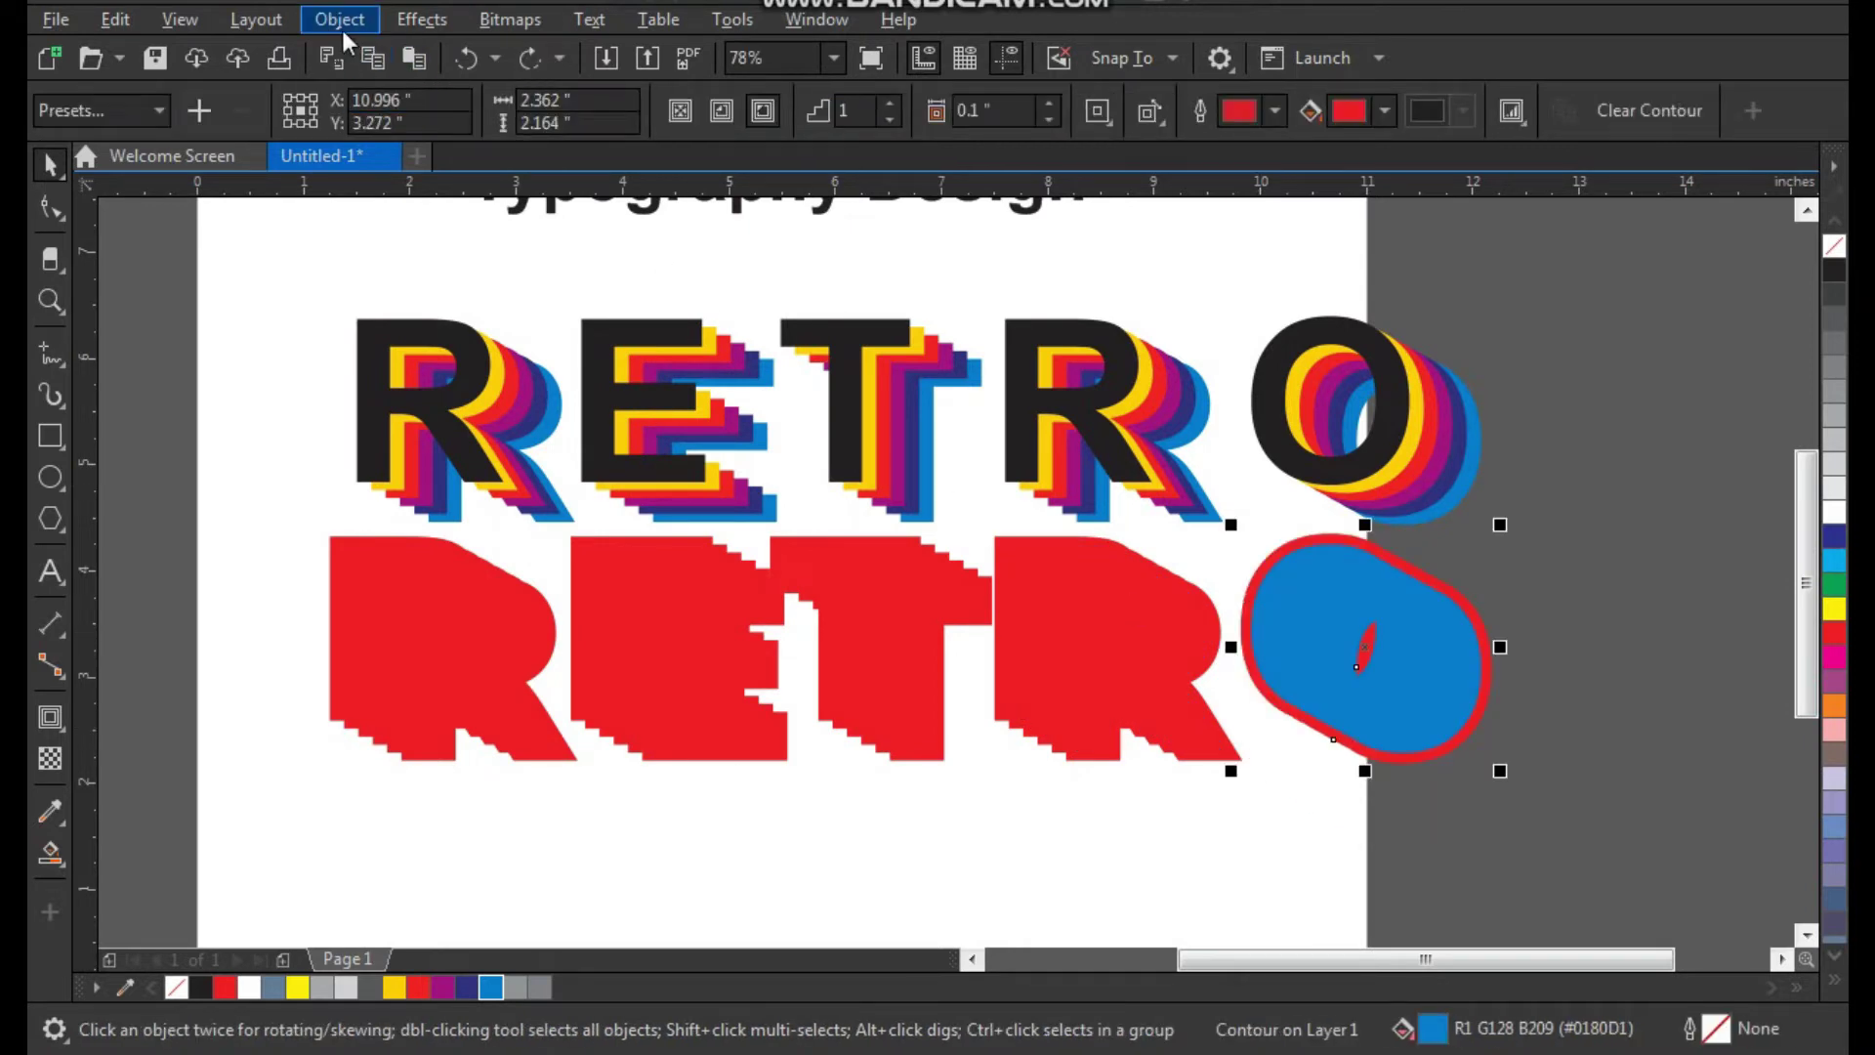
left_click(341, 19)
left_click(529, 659)
left_click(1258, 822)
left_click(1318, 606)
key("Delete")
Center the upper row's first layered R group horizontally and vertically on the red R shape beneath it
scroll(965, 549, "down", 2)
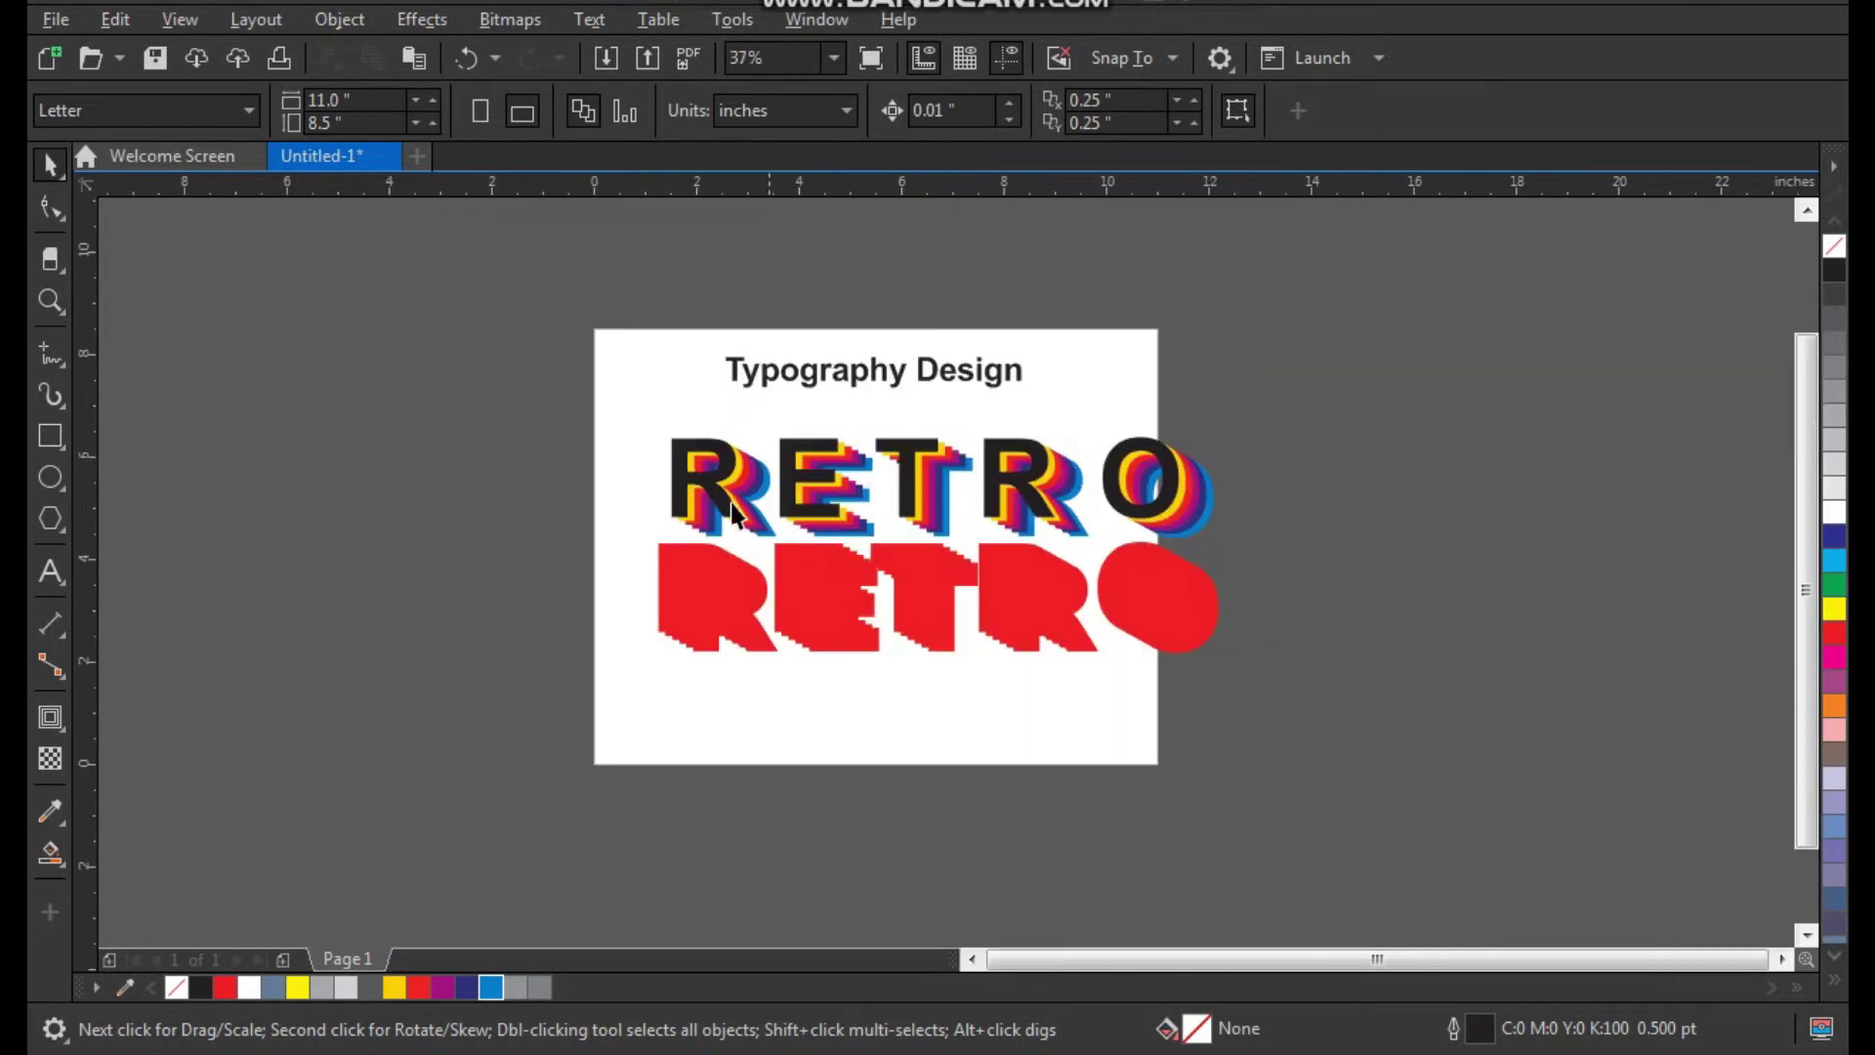
key("F2")
left_click_drag(596, 349, 913, 533)
left_click_drag(1267, 709, 1267, 709)
key("F7")
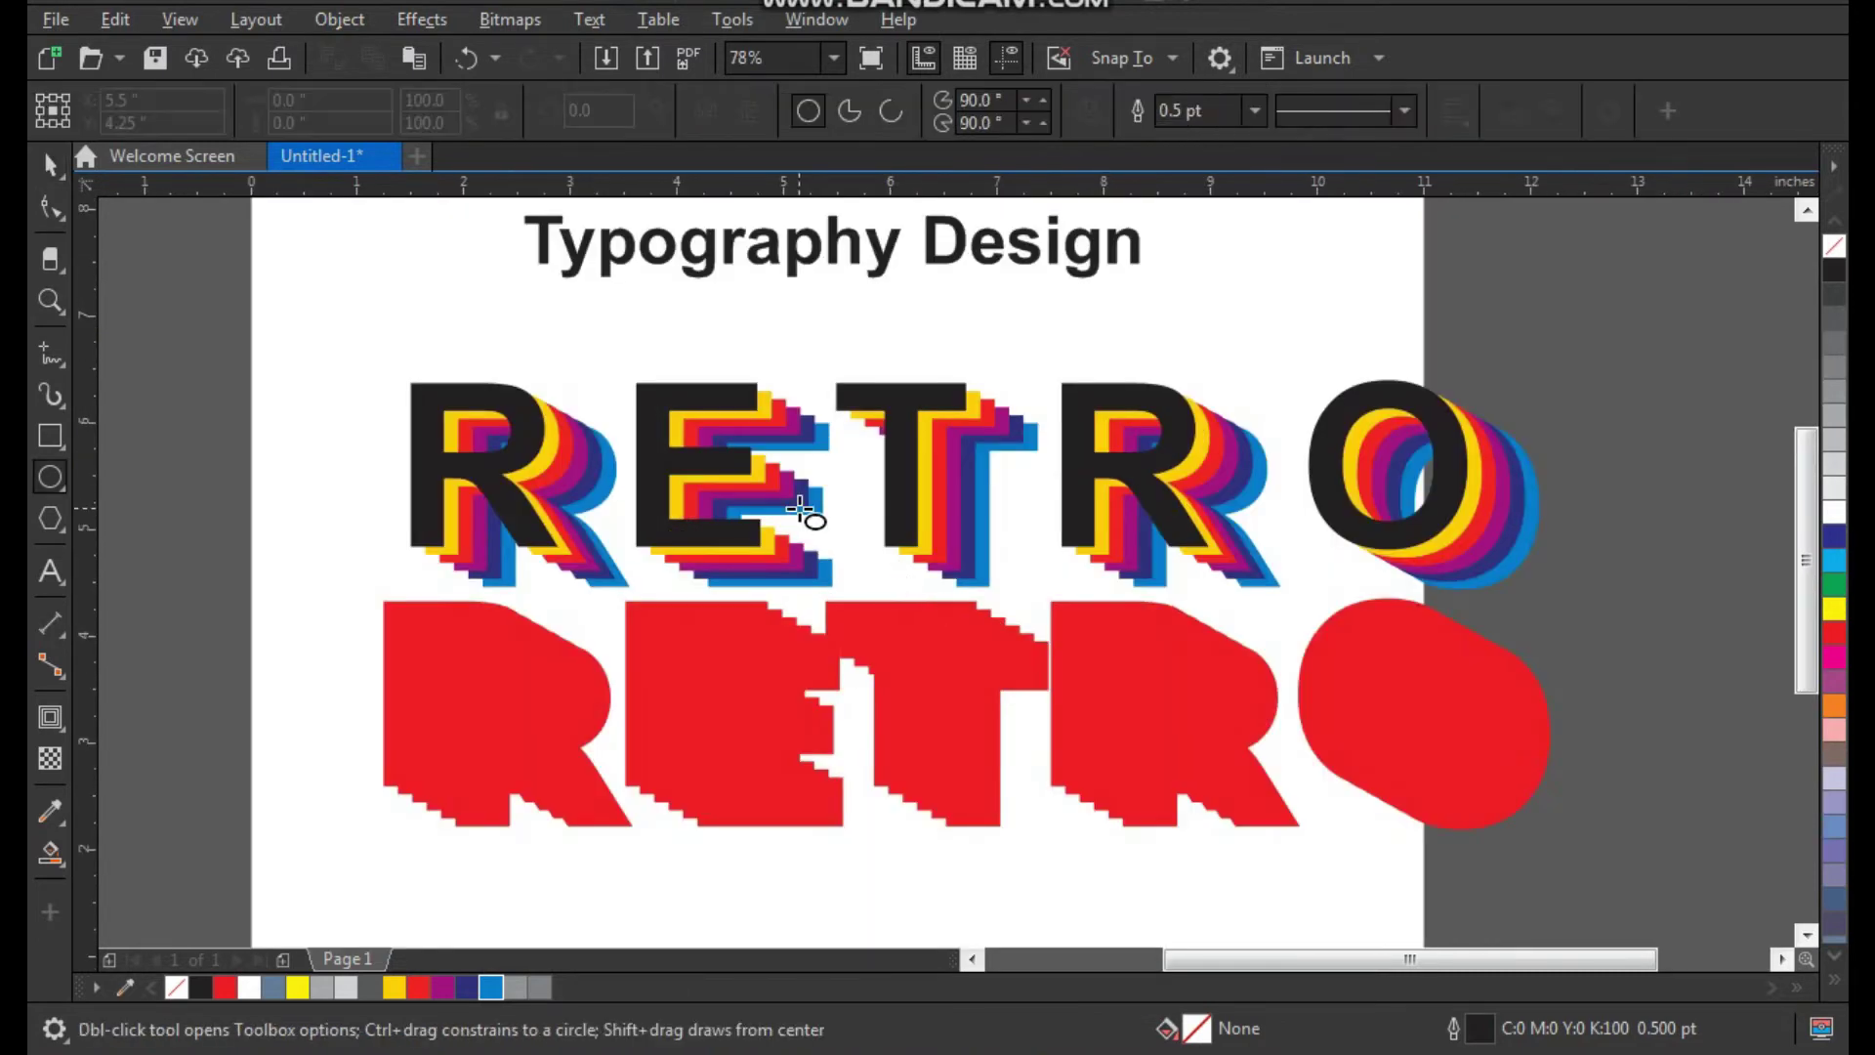
key("space")
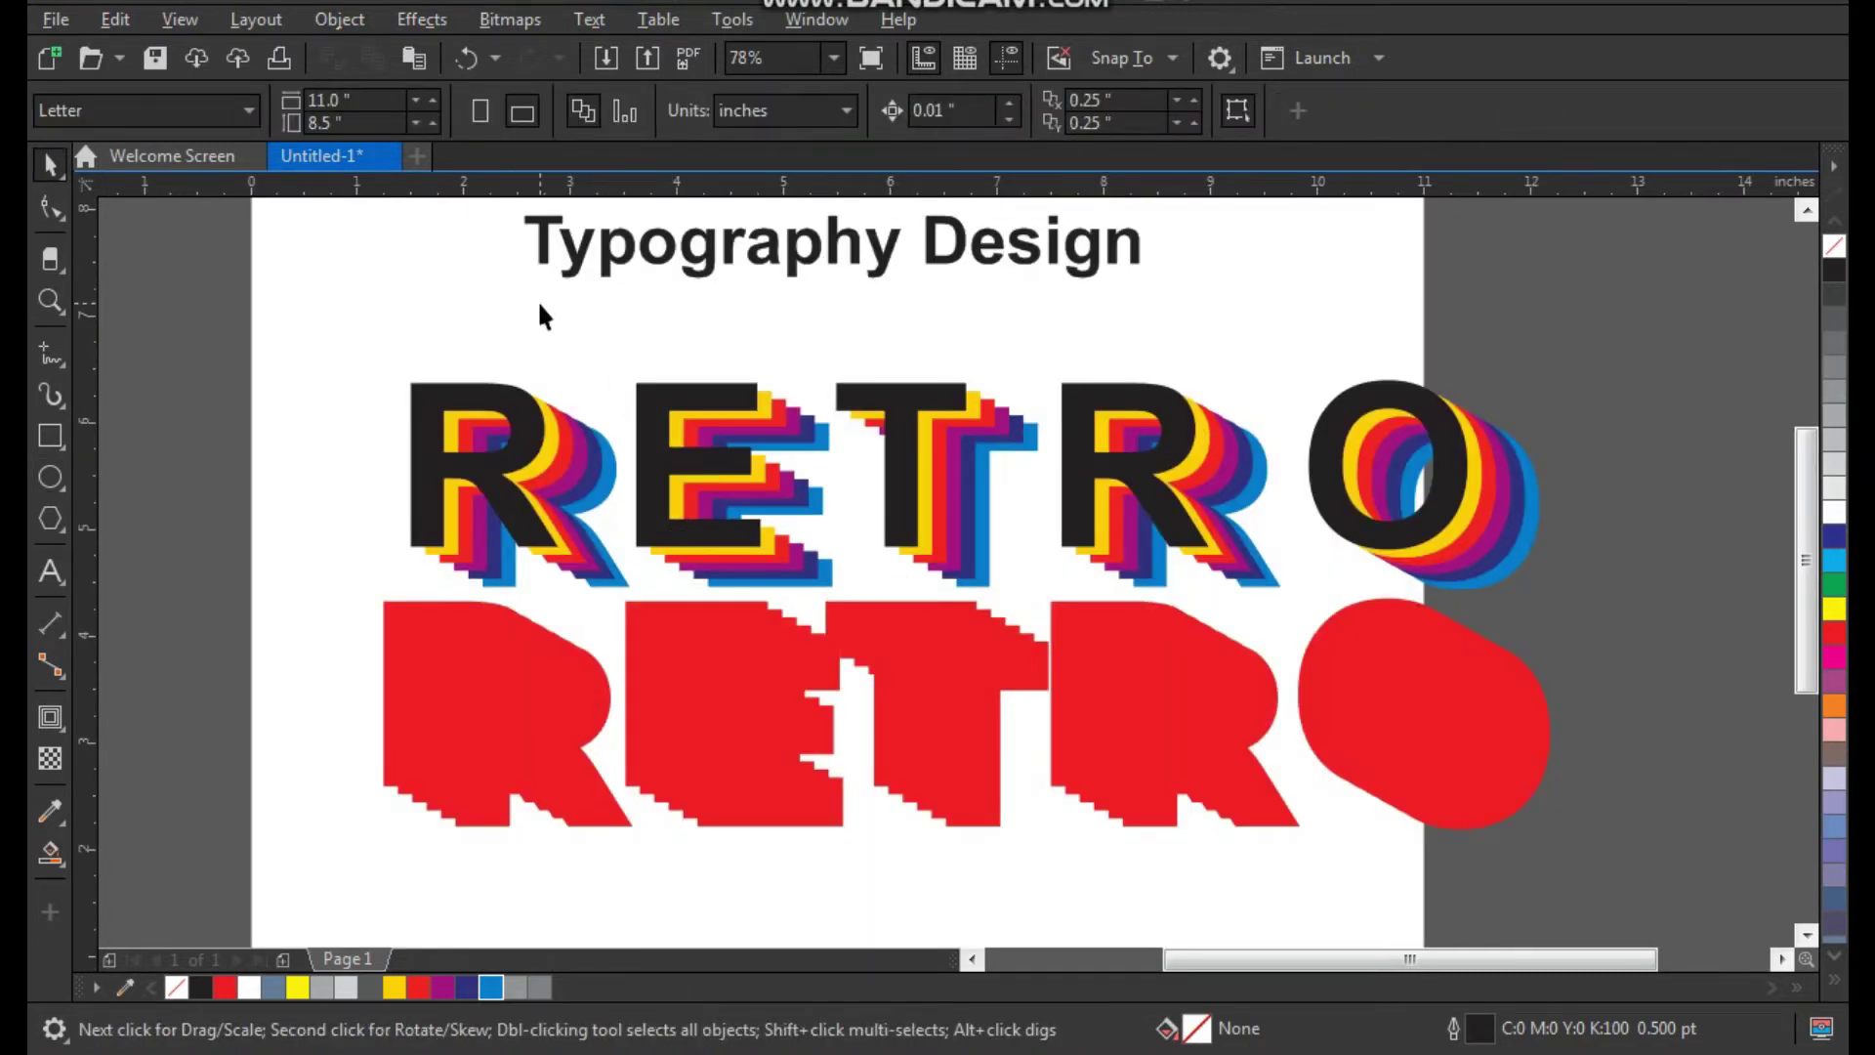
left_click(502, 413)
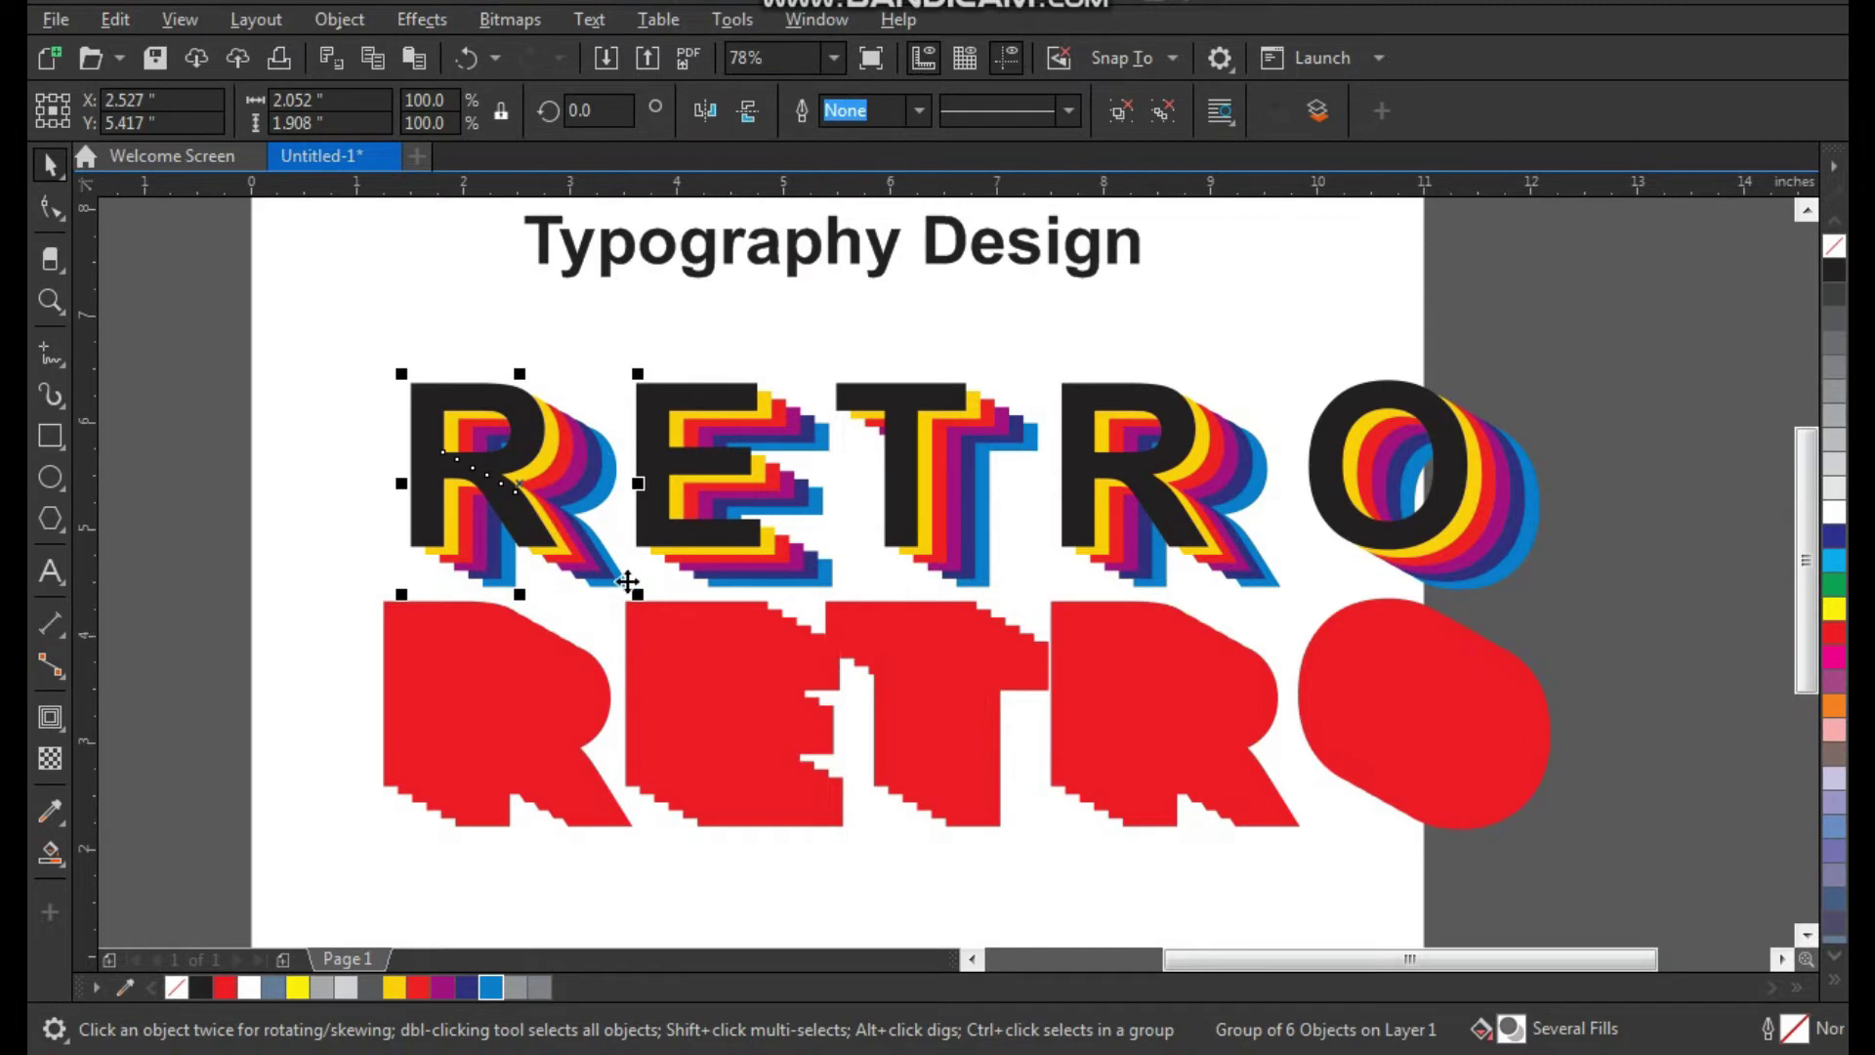
left_click(539, 657, "shift")
key("c")
key("e")
left_click(561, 475)
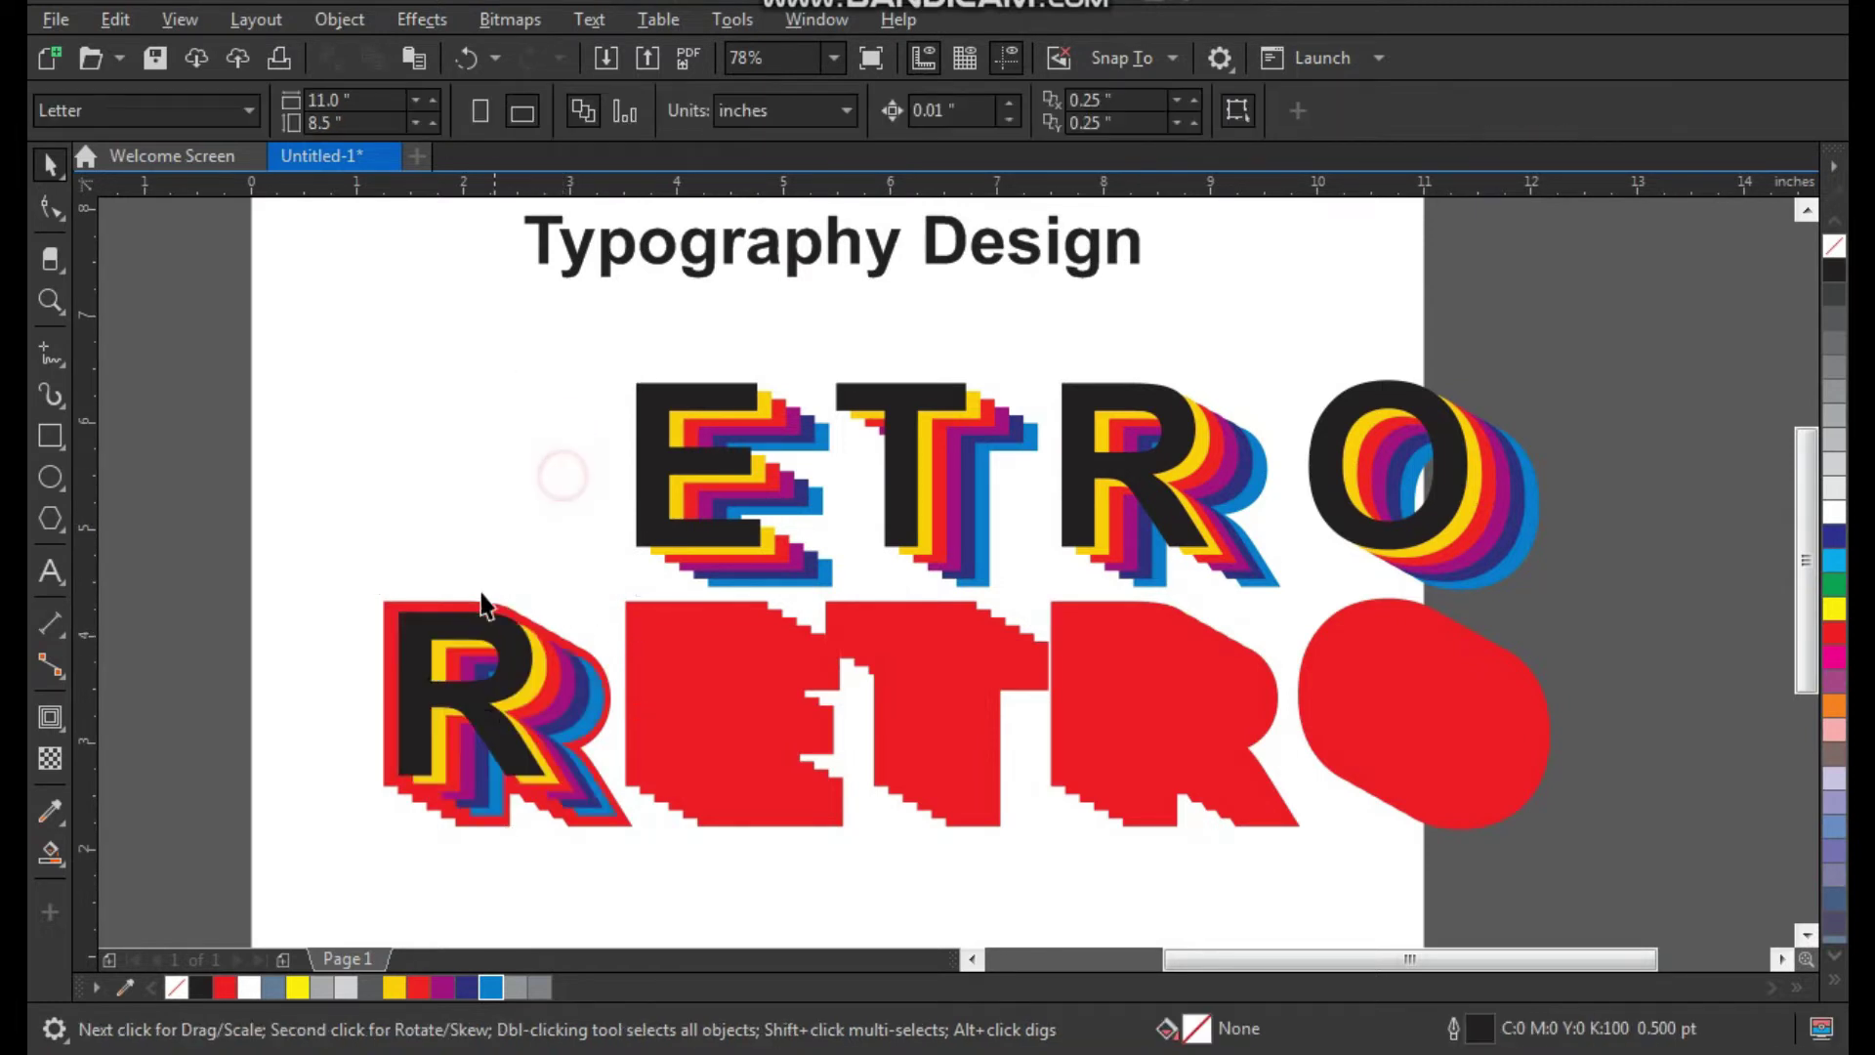
Shift the first layered R group slightly left on its red backing shape
key("F2")
left_click_drag(392, 561, 681, 859)
key("space")
left_click_drag(782, 553, 763, 551)
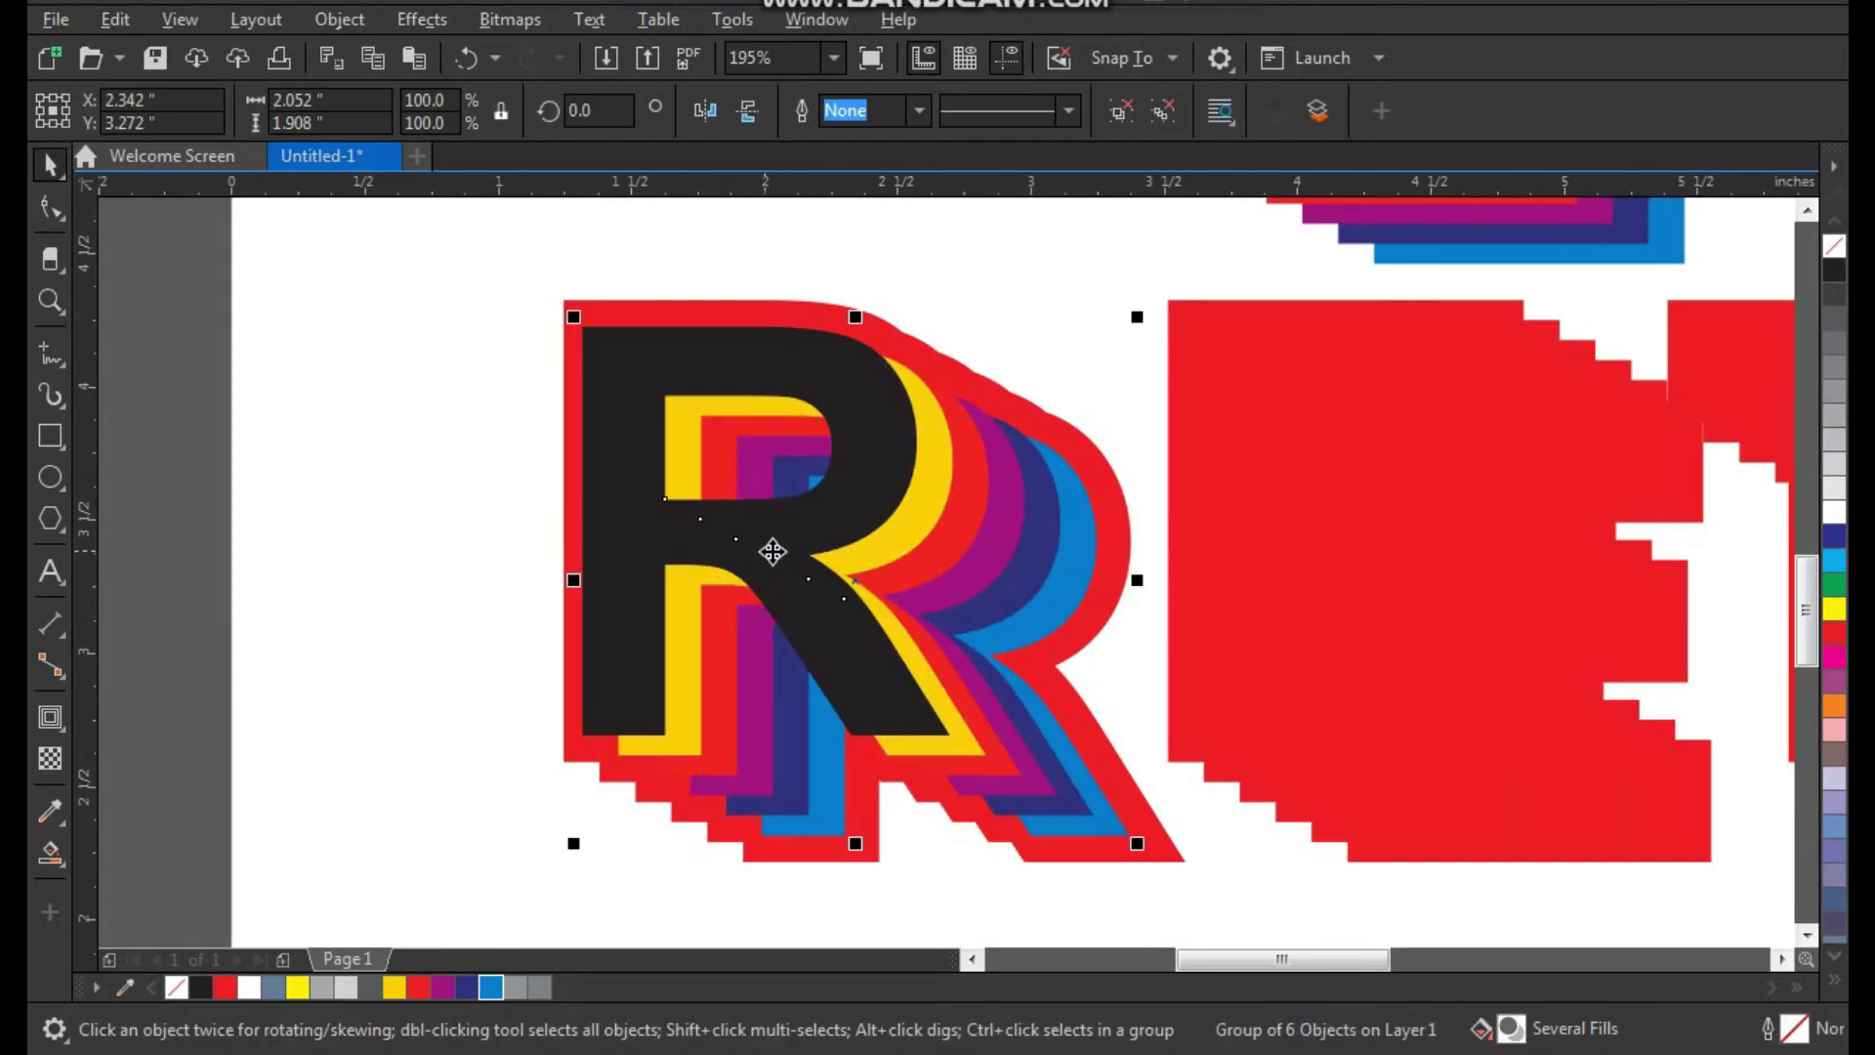
Shift the first layered R group slightly right on its red backing shape
left_click_drag(710, 339, 1073, 752)
left_click_drag(1032, 614, 1039, 615)
Center the layered E group horizontally and vertically on its red backing shape, and send that shape to the back
scroll(992, 611, "down", 2)
key("F2")
left_click_drag(899, 260, 1504, 764)
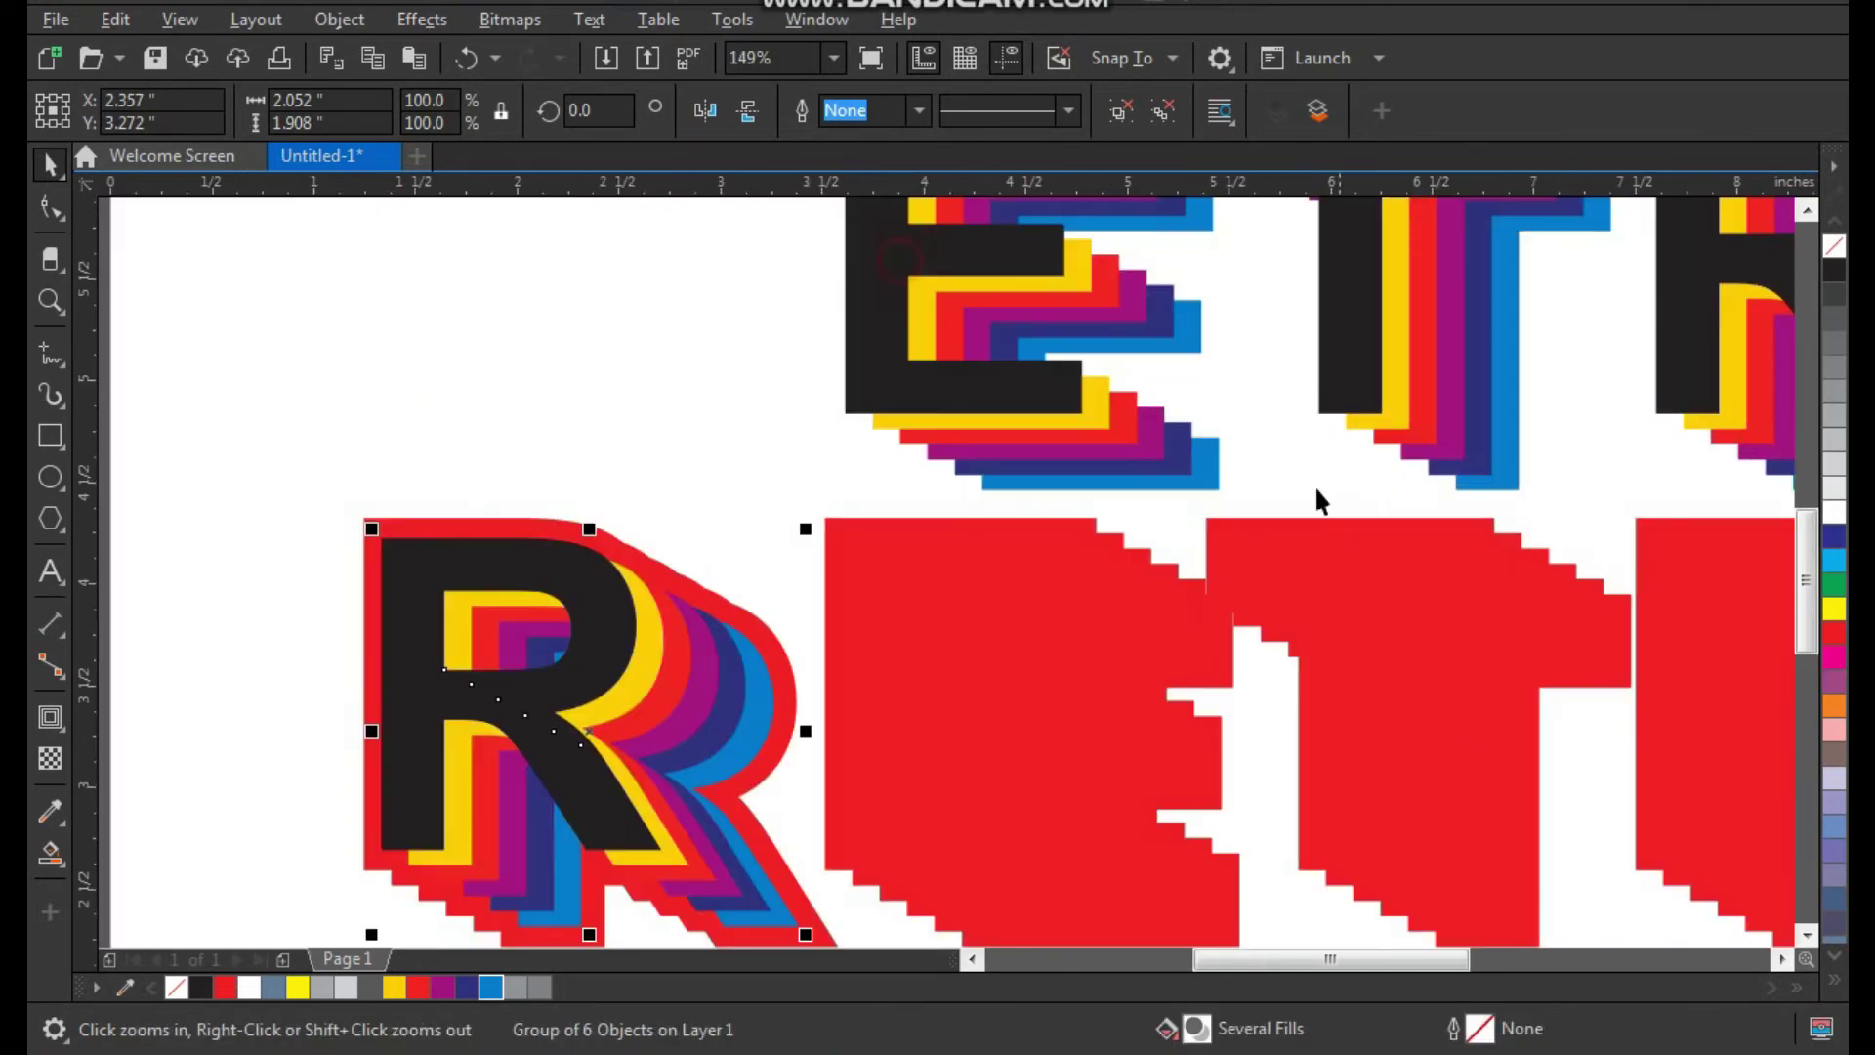
left_click(1097, 402)
left_click(1039, 690, "shift")
key("c")
key("e")
left_click(1042, 559)
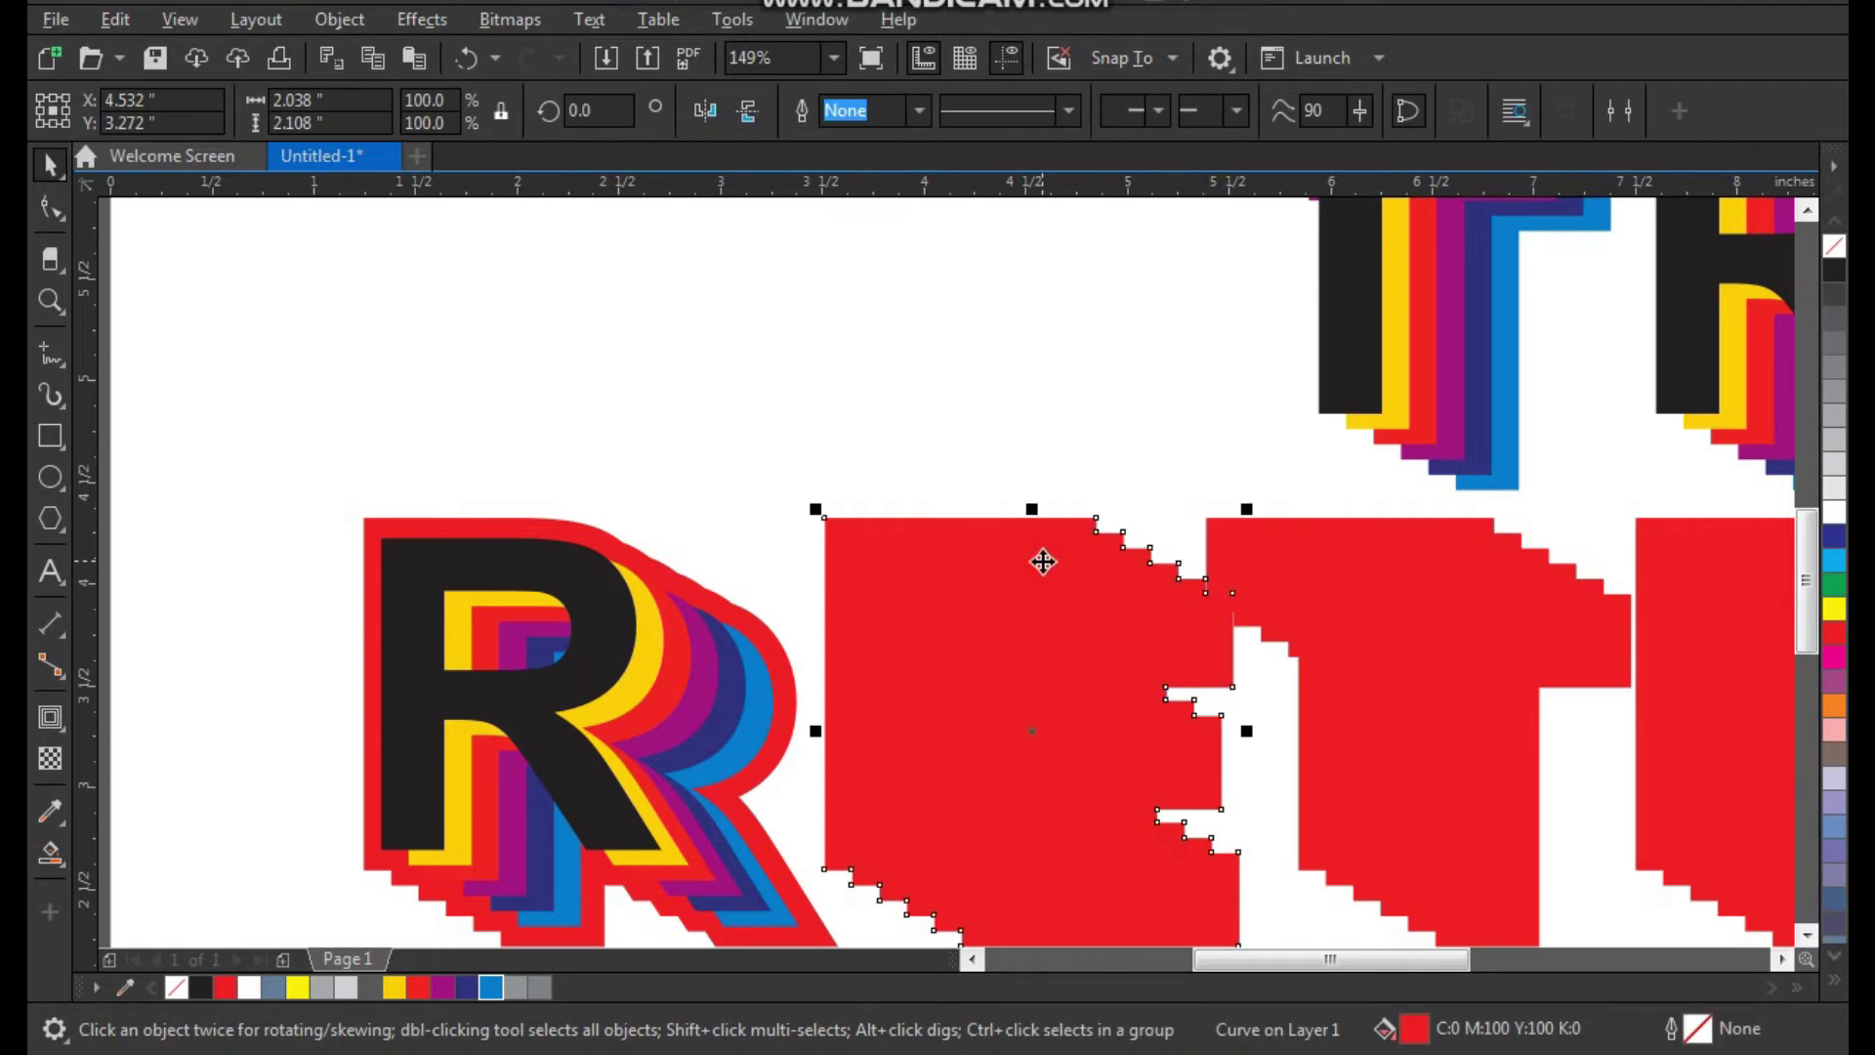
key("shift+Page_Down")
Center the layered T group horizontally and vertically on the red T backing shape
left_click(1086, 406)
scroll(920, 619, "down", 1)
key("F2")
left_click_drag(830, 488, 1381, 824)
left_click(1139, 553)
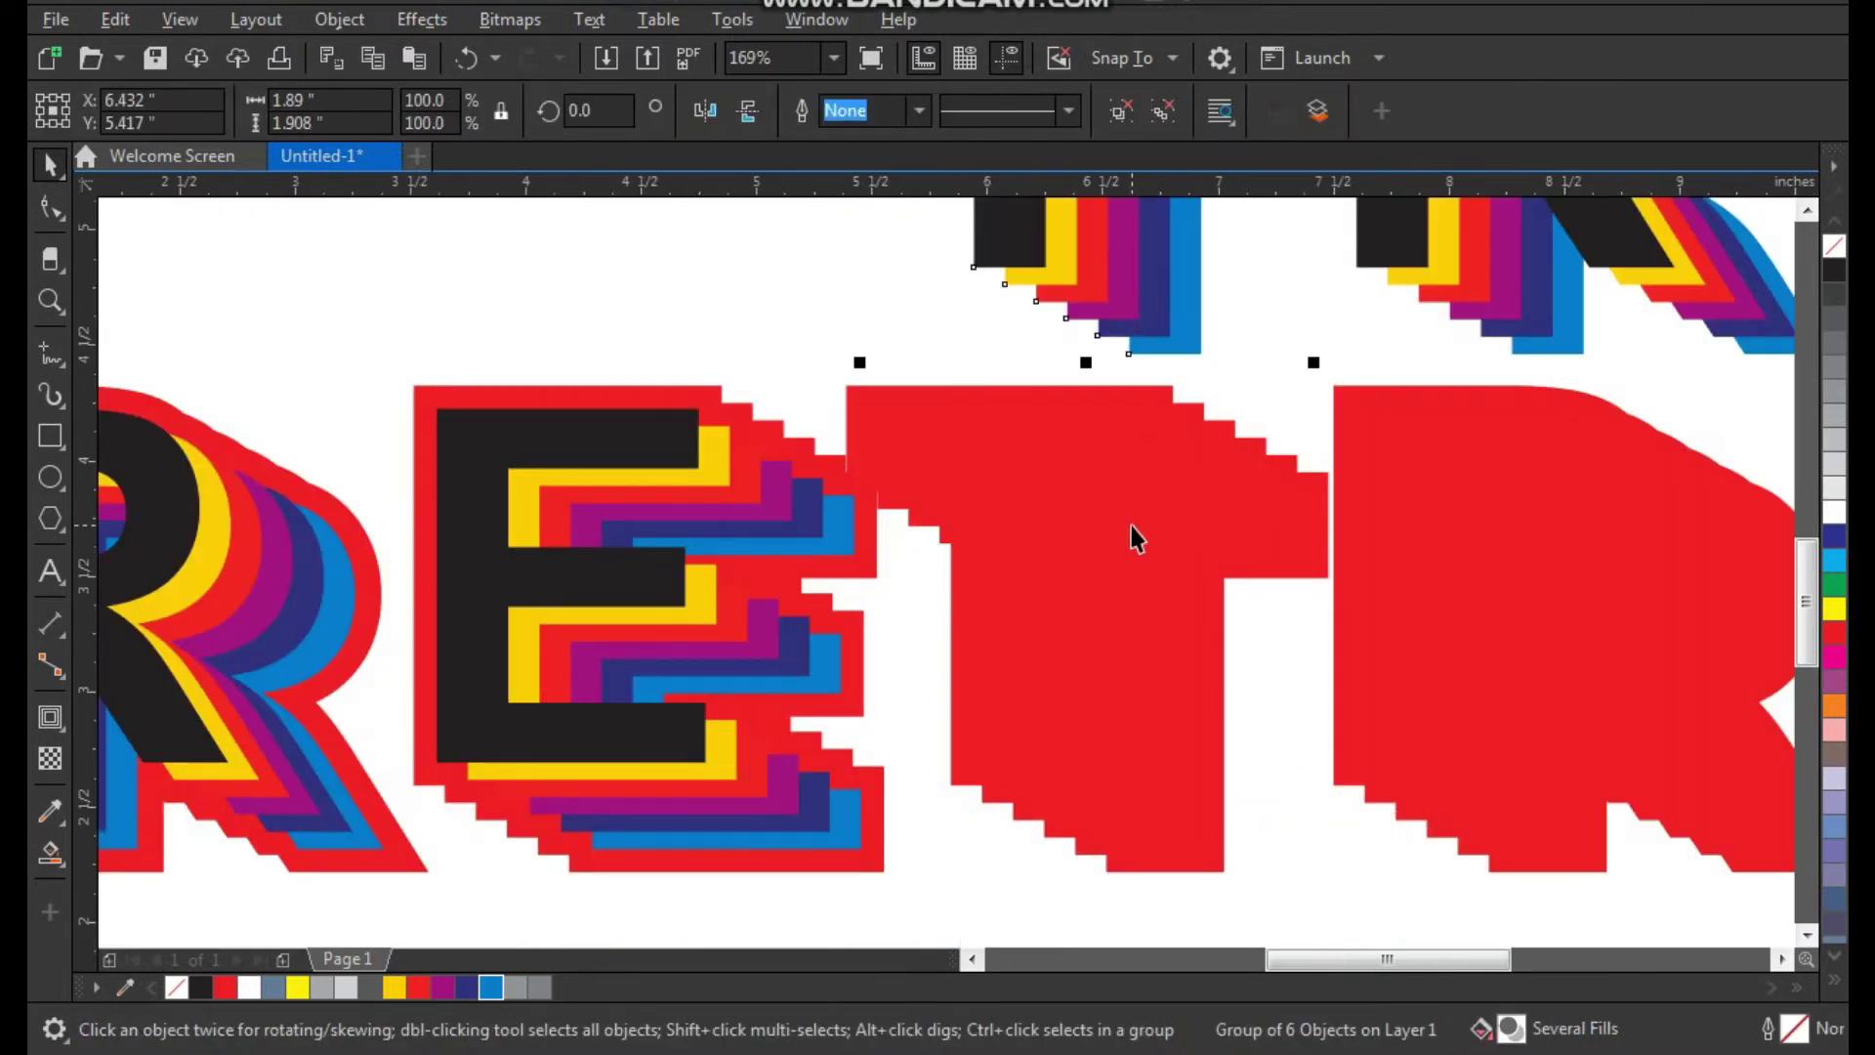
left_click(1131, 526, "shift")
key("c")
key("e")
left_click(1209, 271)
Center the second layered R group horizontally and vertically on its red backing shape
left_click(1443, 301)
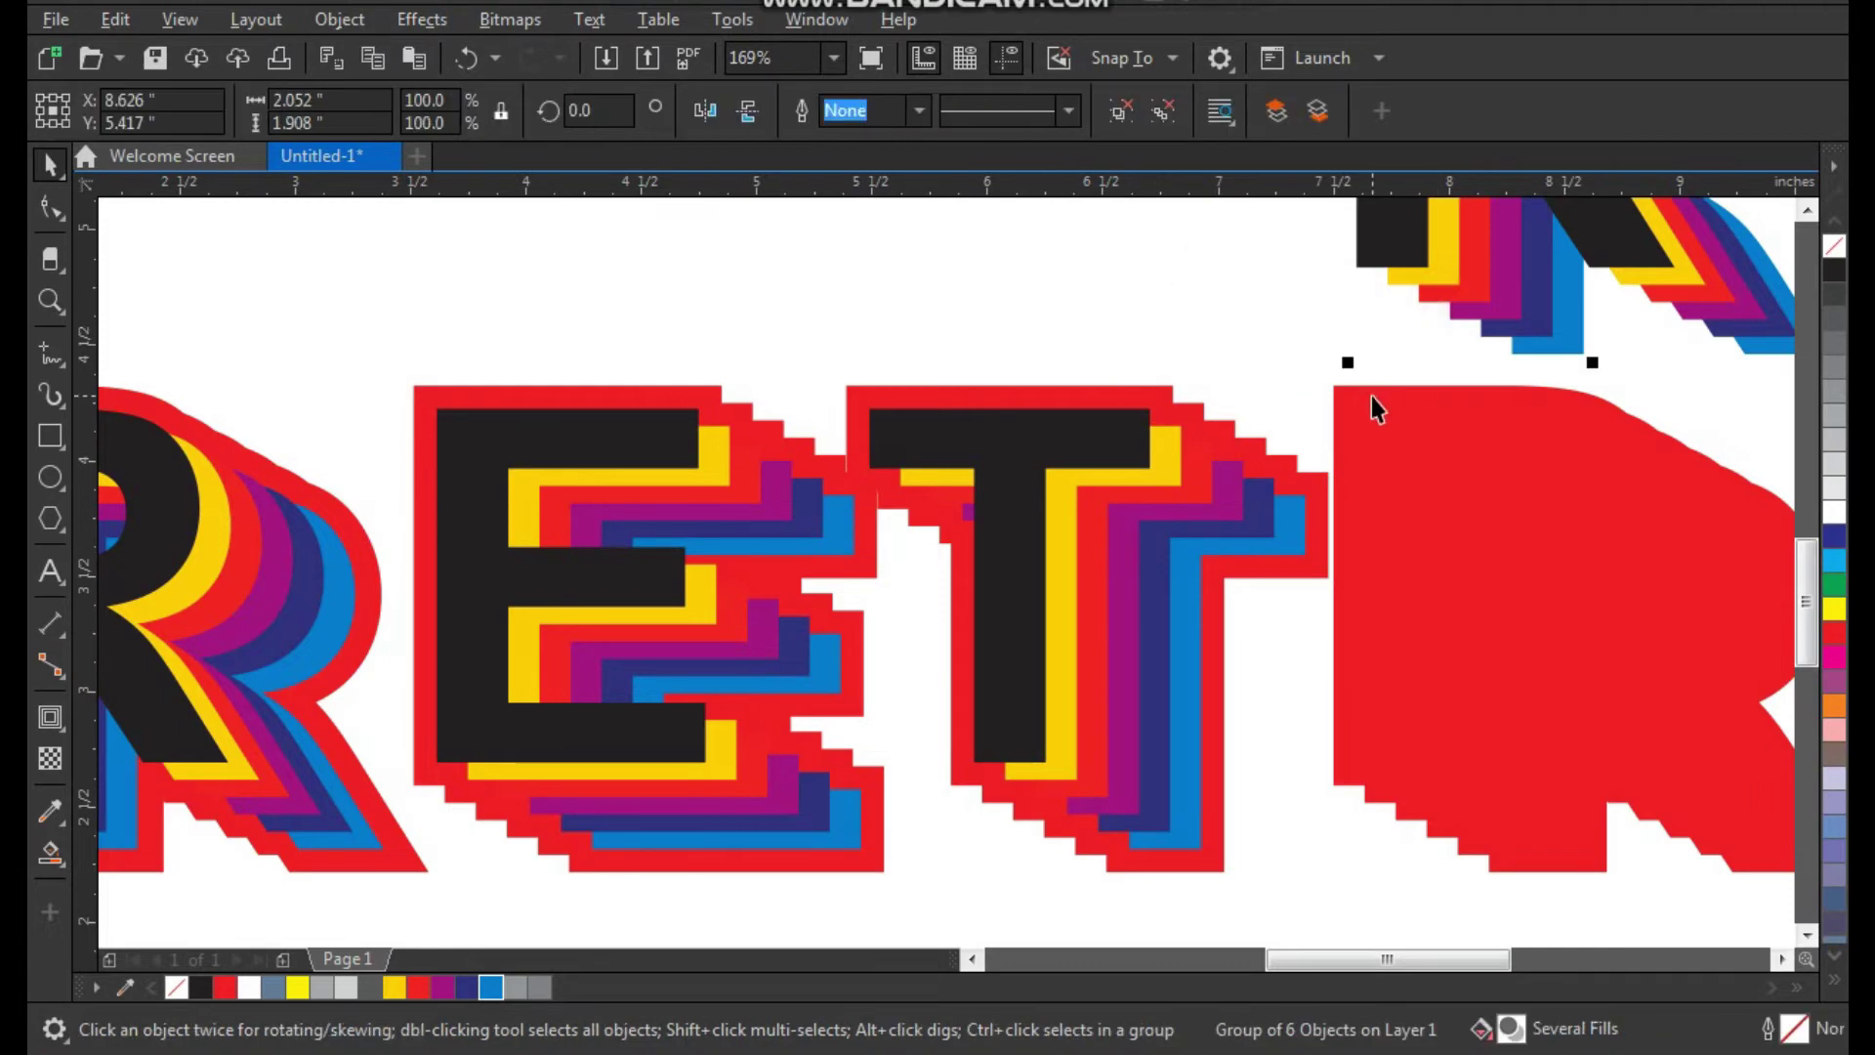
left_click(1423, 514, "shift")
key("c")
key("e")
left_click(1321, 350)
Center the layered O group horizontally and vertically on the red O backing shape
scroll(1321, 350, "down", 2)
key("F2")
left_click_drag(1250, 256, 1697, 654)
scroll(1289, 468, "down", 2)
left_click(1269, 370)
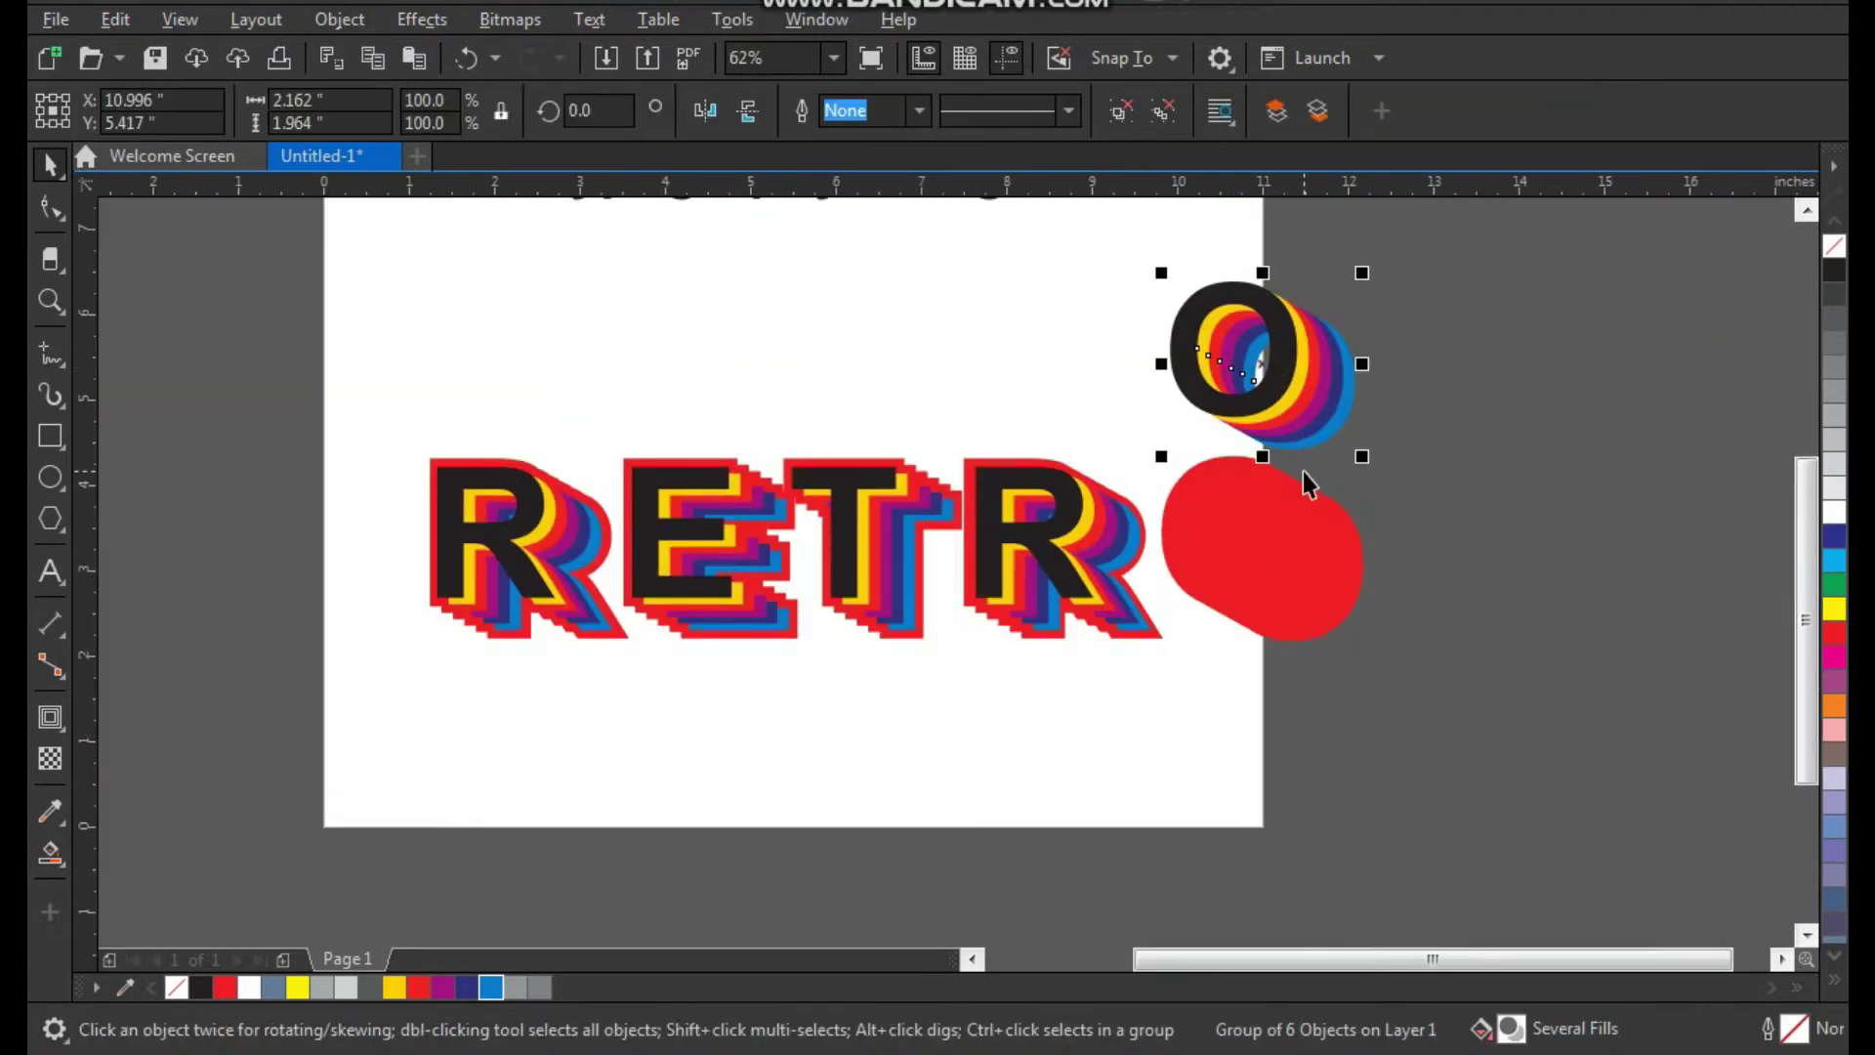
left_click(1270, 547, "shift")
key("c")
key("e")
left_click(1439, 486)
Move all the RETRO letters with their backing shapes down to the lower part of the page
key("F2")
left_click_drag(1536, 319, 506, 781)
left_click(507, 352)
key("F2")
left_click_drag(787, 307, 349, 674)
scroll(625, 584, "down", 4)
left_click(775, 524)
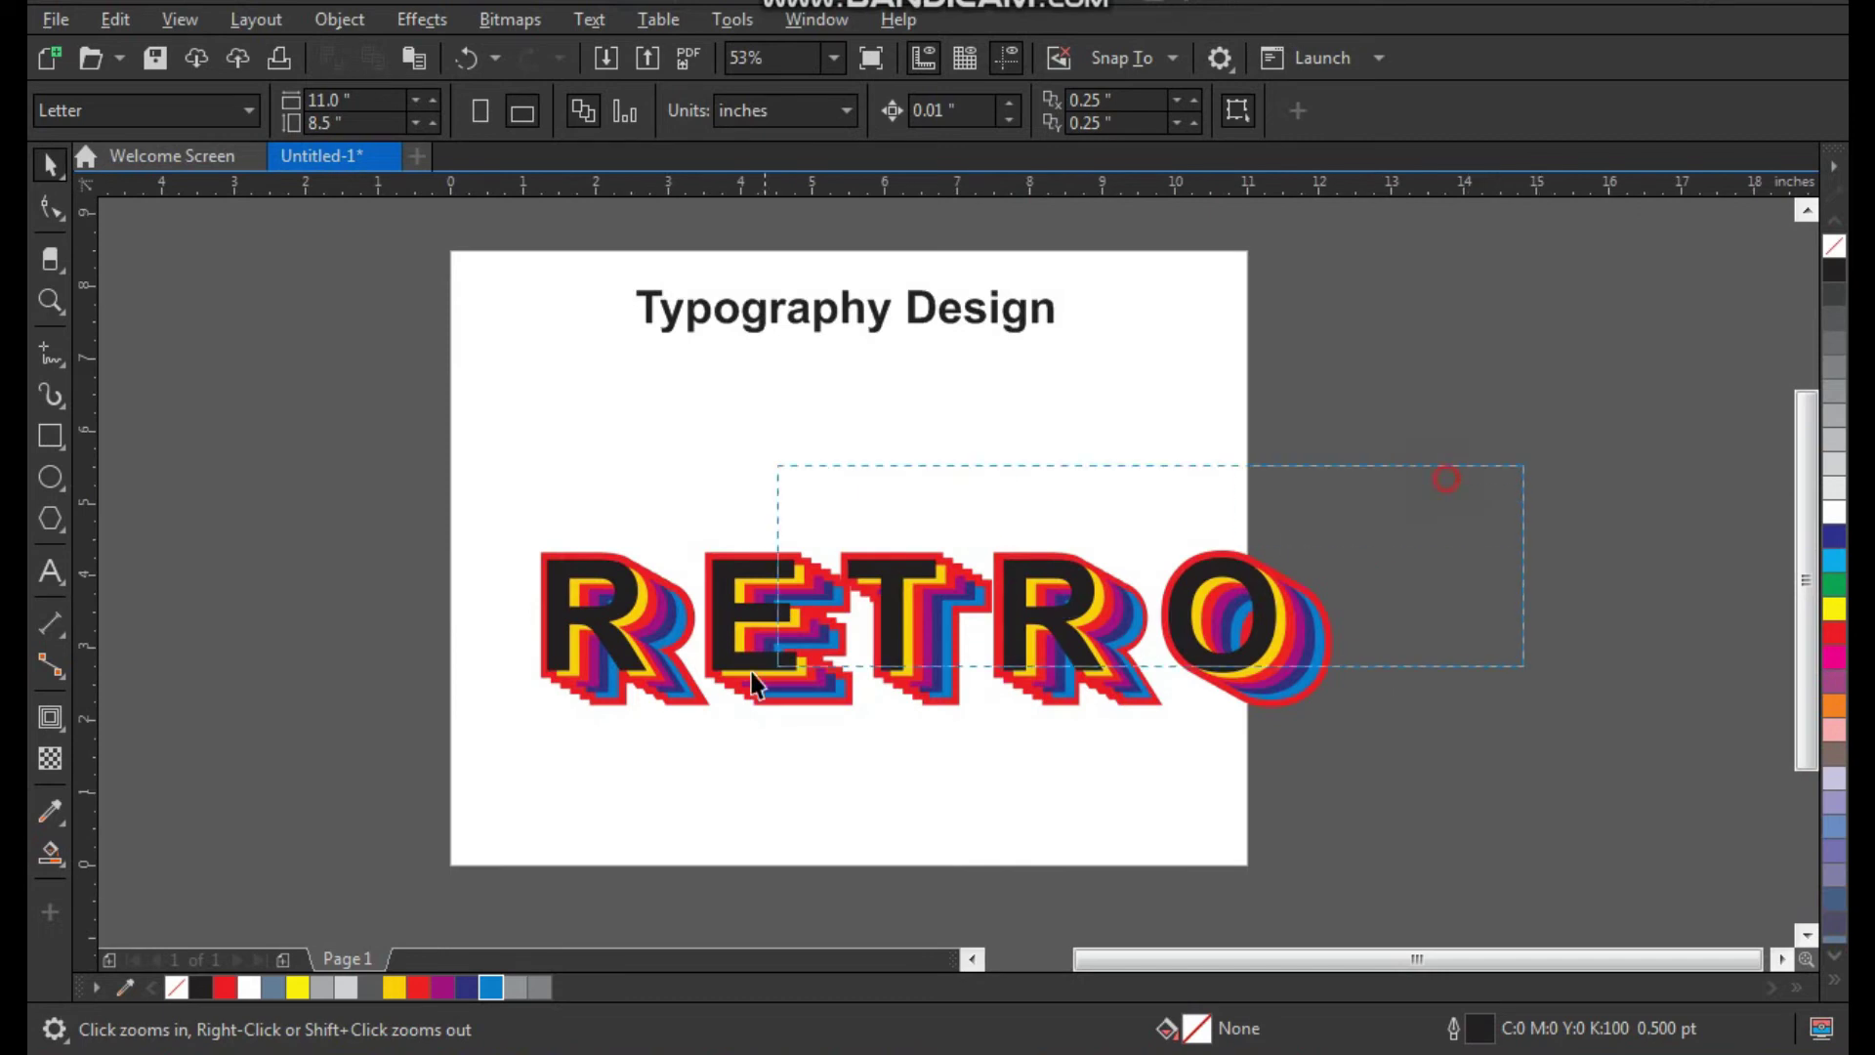
left_click_drag(752, 674, 488, 754)
left_click_drag(715, 642, 724, 751)
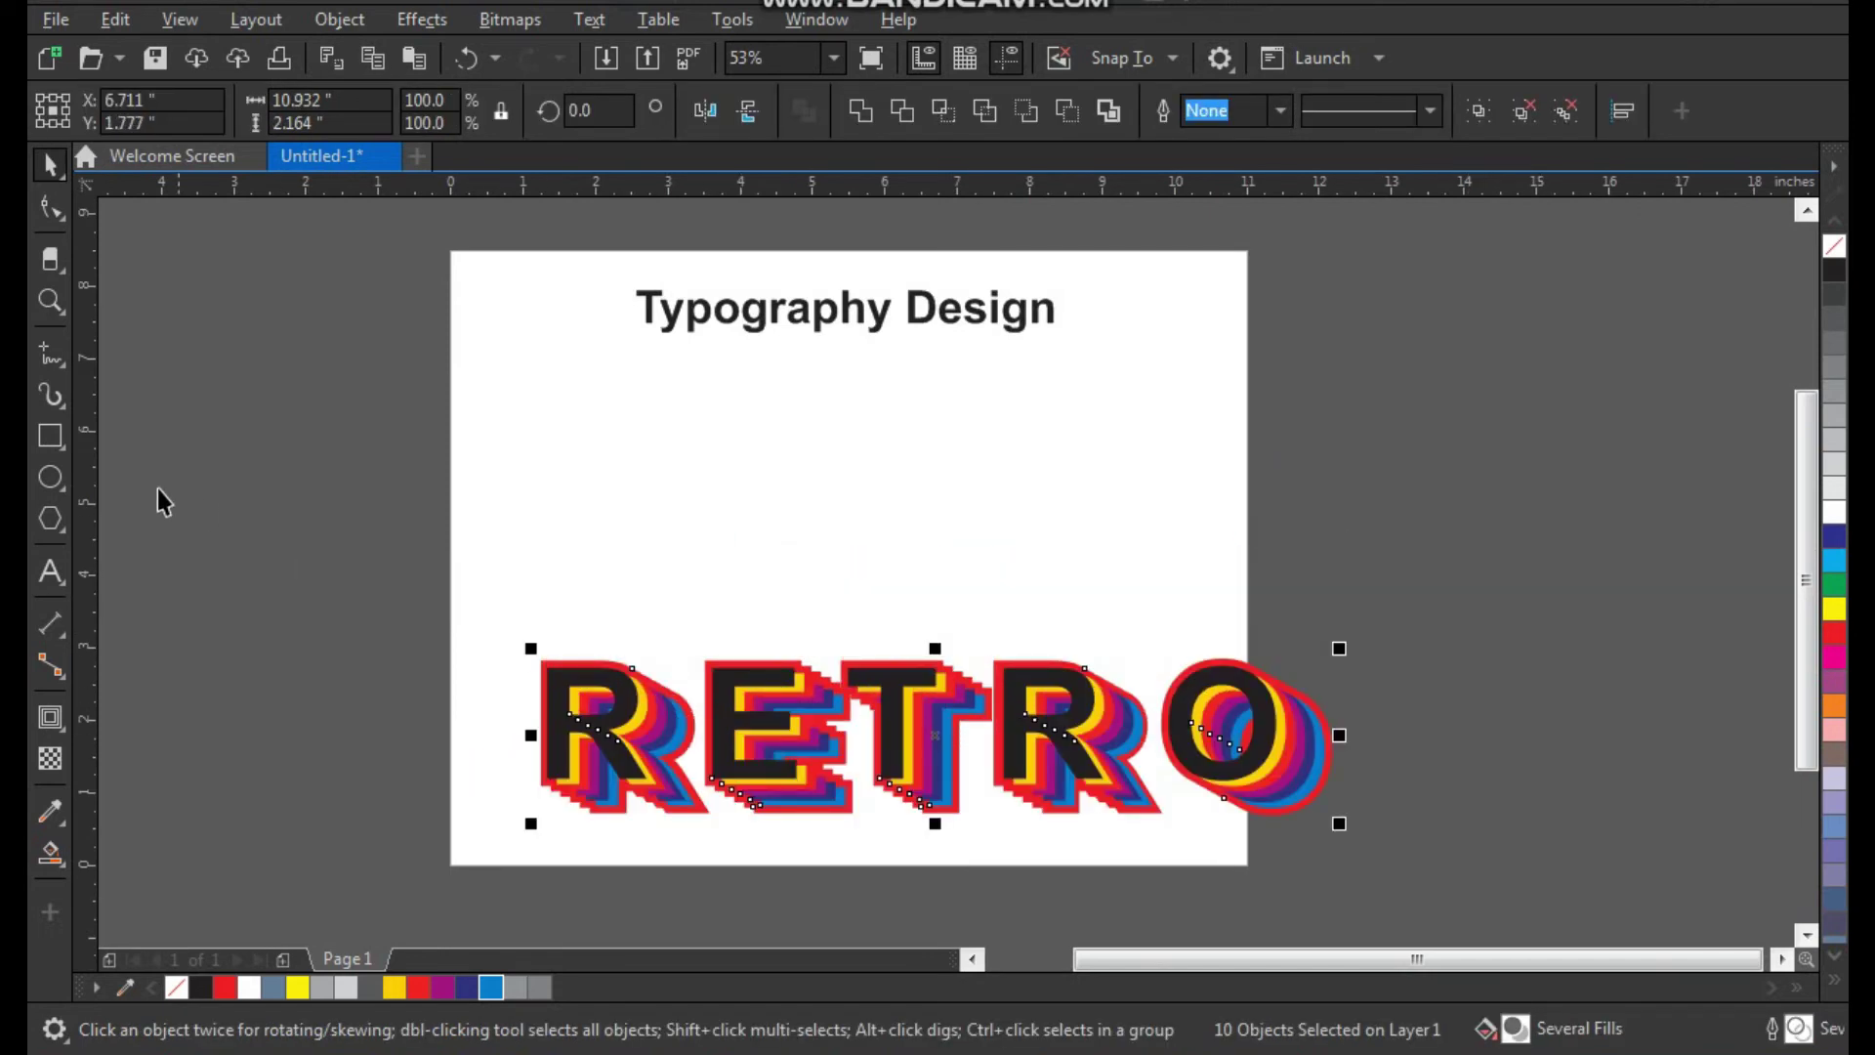
Draw a rectangle about 10.03 by 2.69 inches beneath the Typography Design title and fill it with black
left_click(51, 436)
left_click_drag(485, 403, 1212, 599)
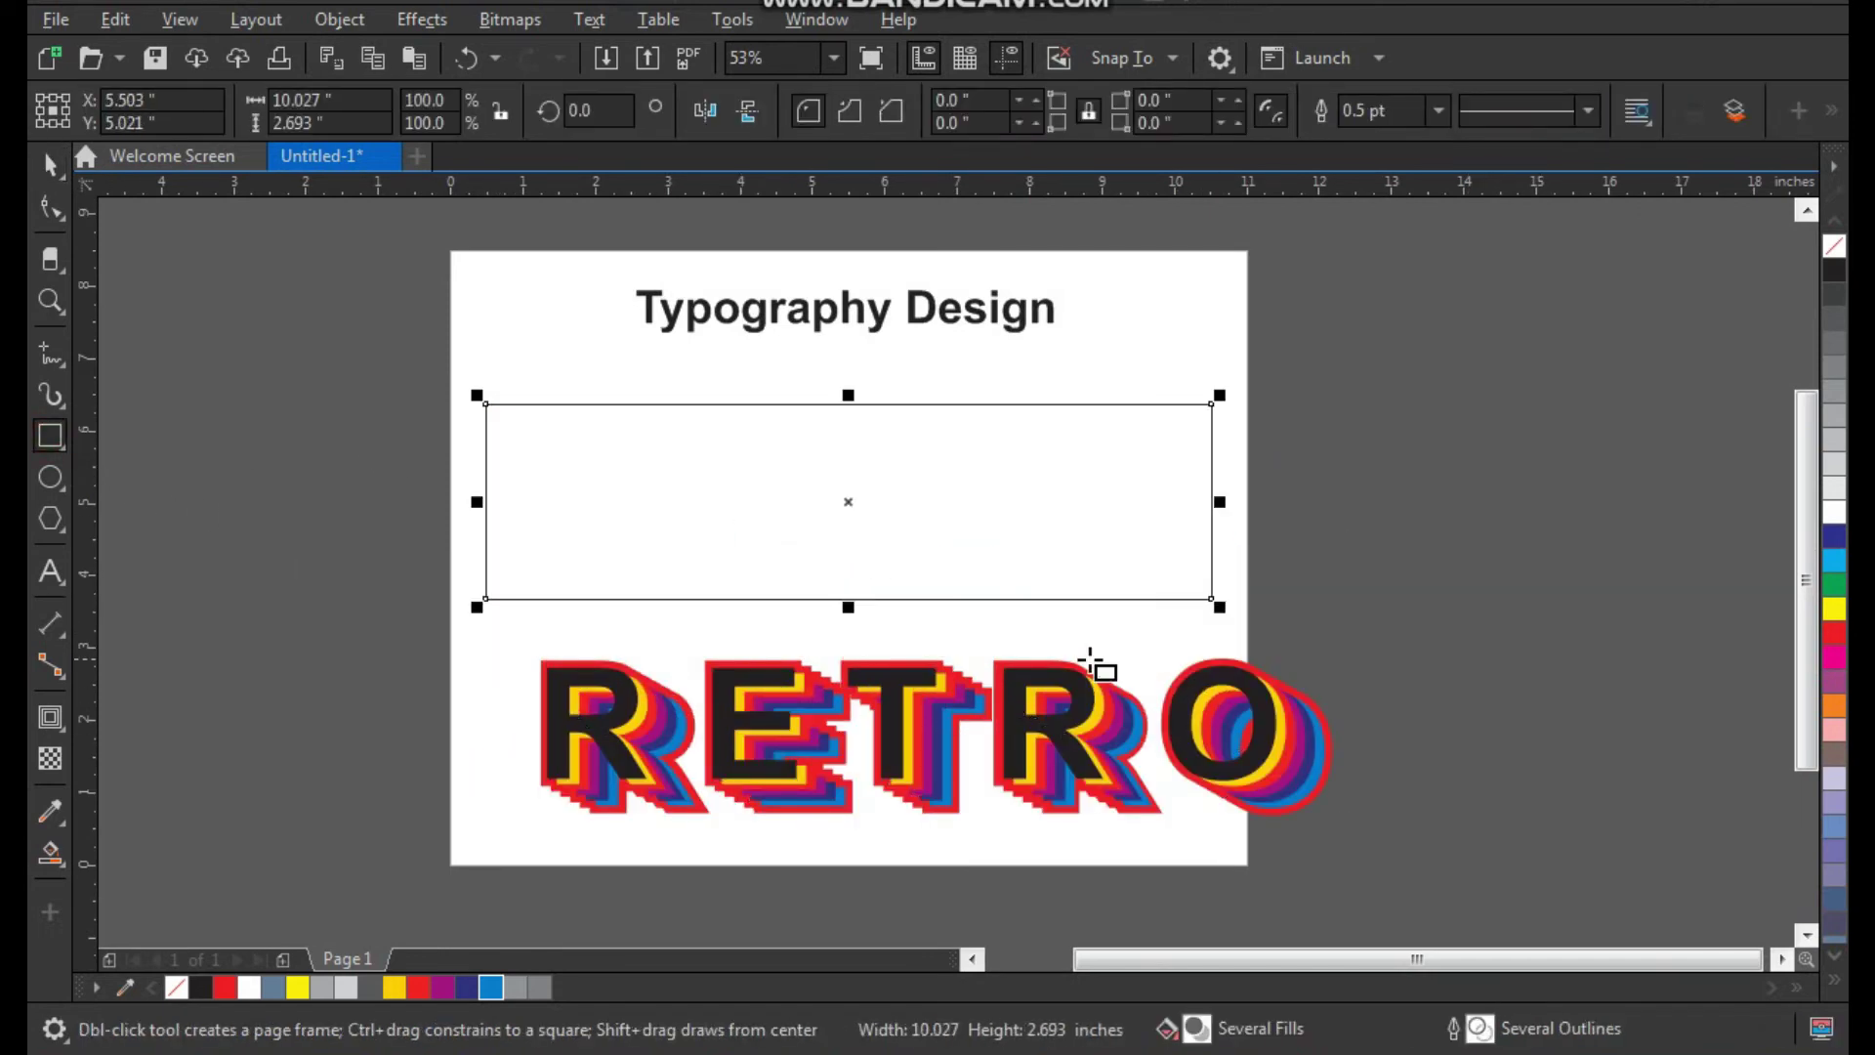
key("space")
left_click(1834, 271)
left_click_drag(1090, 446, 1100, 431)
left_click(1045, 320)
Move the RETRO lettering up onto the black rectangle and bring it in front of the rectangle
key("F2")
left_click_drag(1407, 303, 440, 965)
left_click_drag(381, 858, 1513, 549)
left_click_drag(1298, 719, 1338, 446)
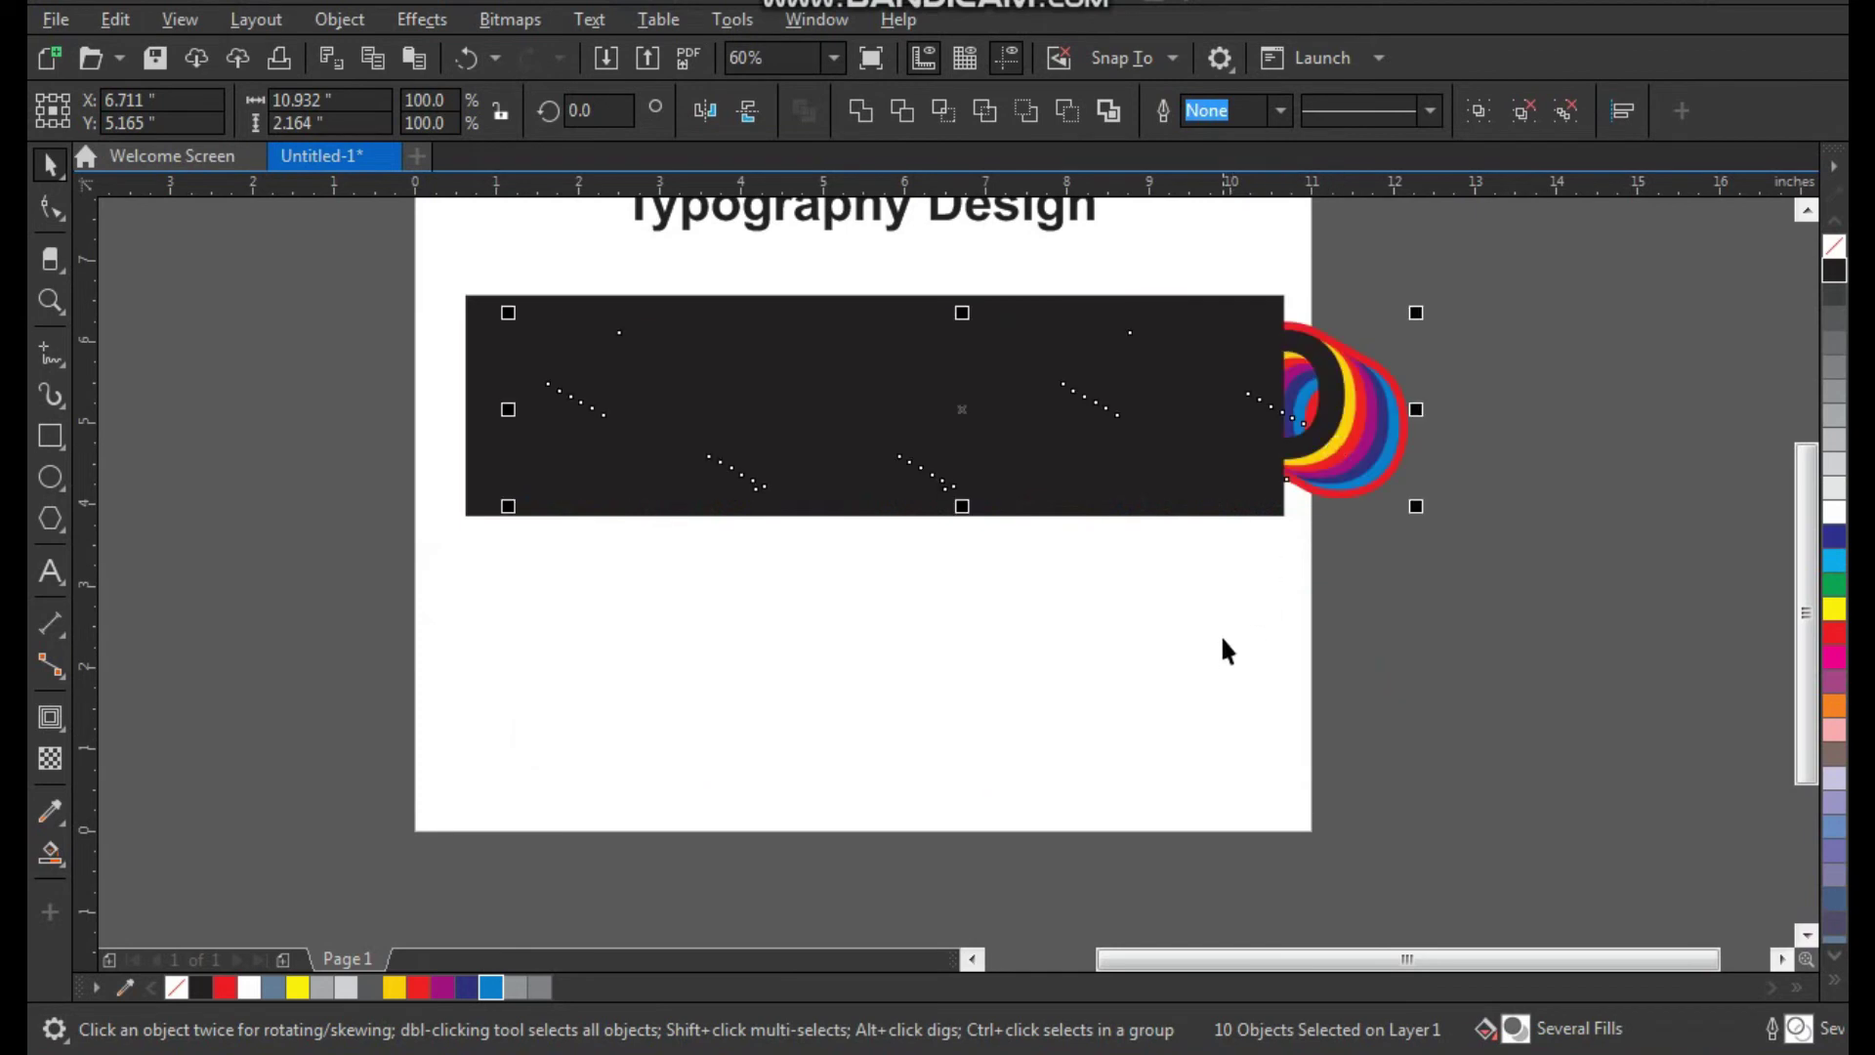
left_click(1003, 653)
Fill the first R's red backing shape with white
key("F2")
left_click_drag(485, 272, 866, 490)
left_click(710, 374)
left_click(710, 374)
left_click(1834, 511)
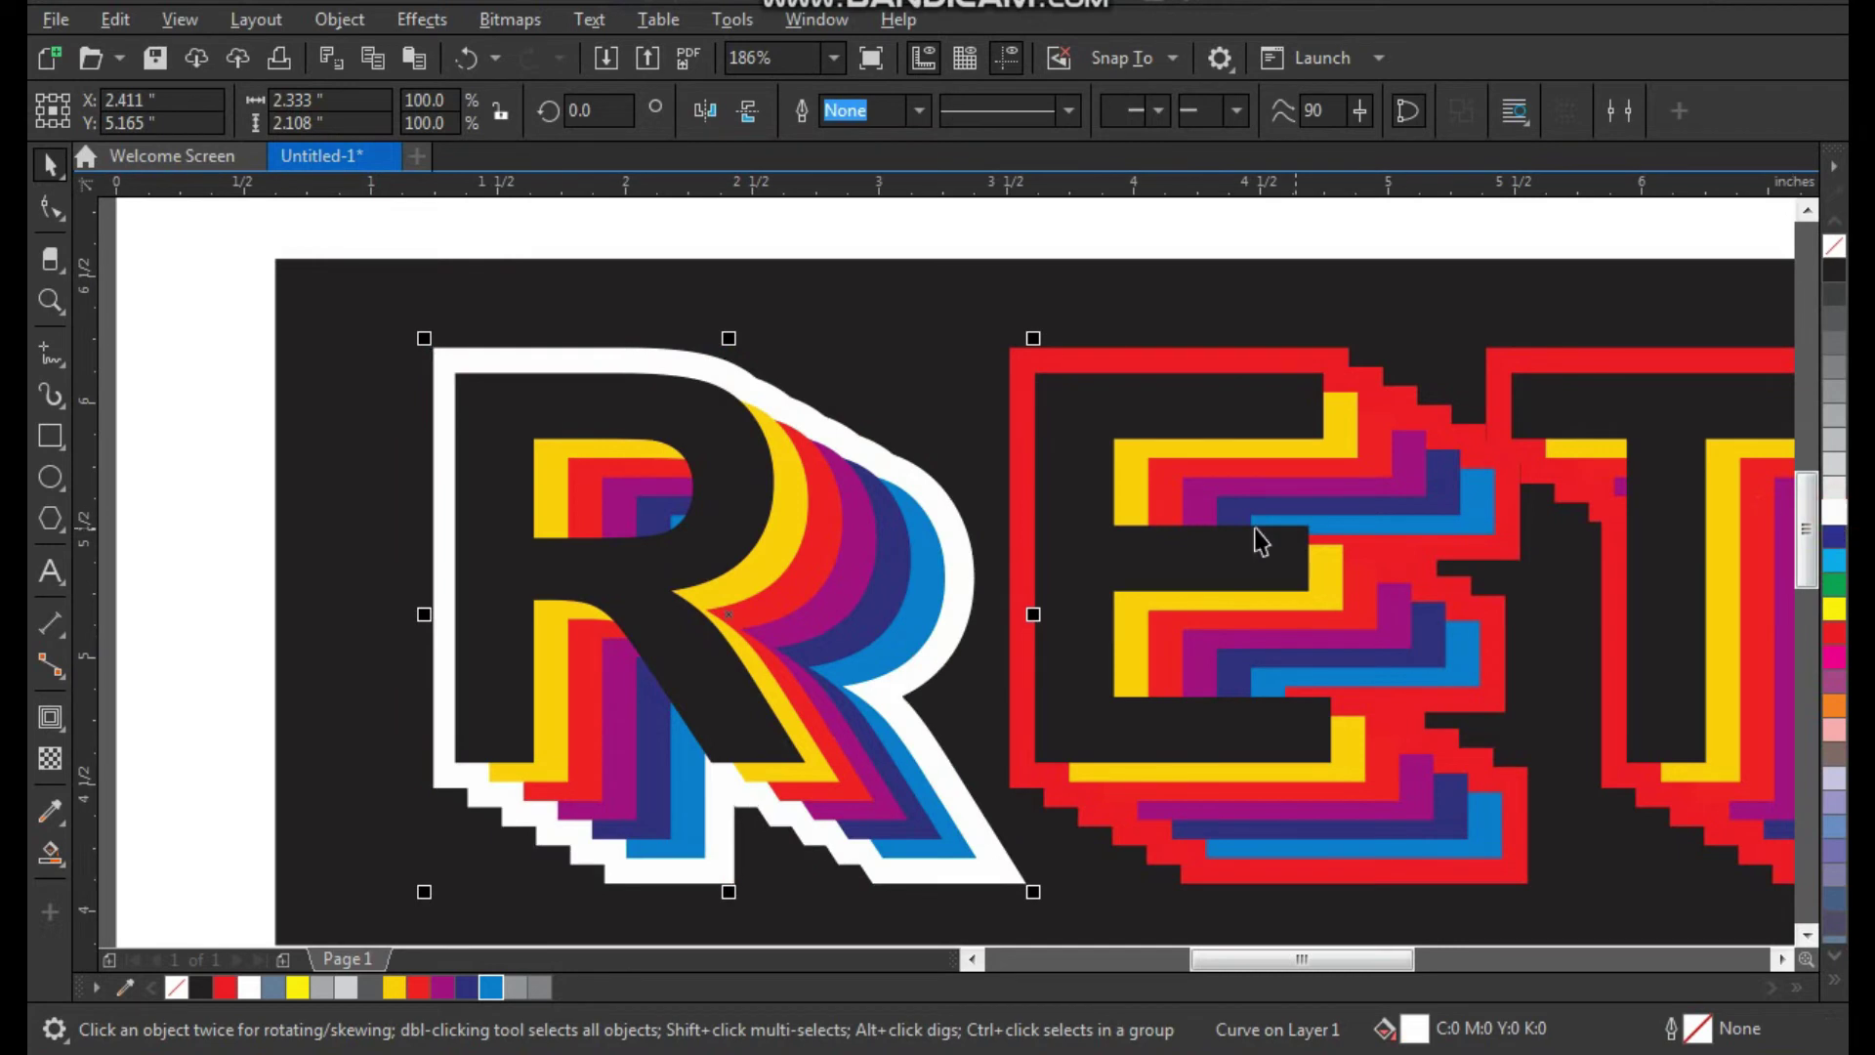
Fill the E's red backing shape with white
key("F3")
key("F2")
left_click_drag(599, 313, 1294, 747)
left_click(1244, 361)
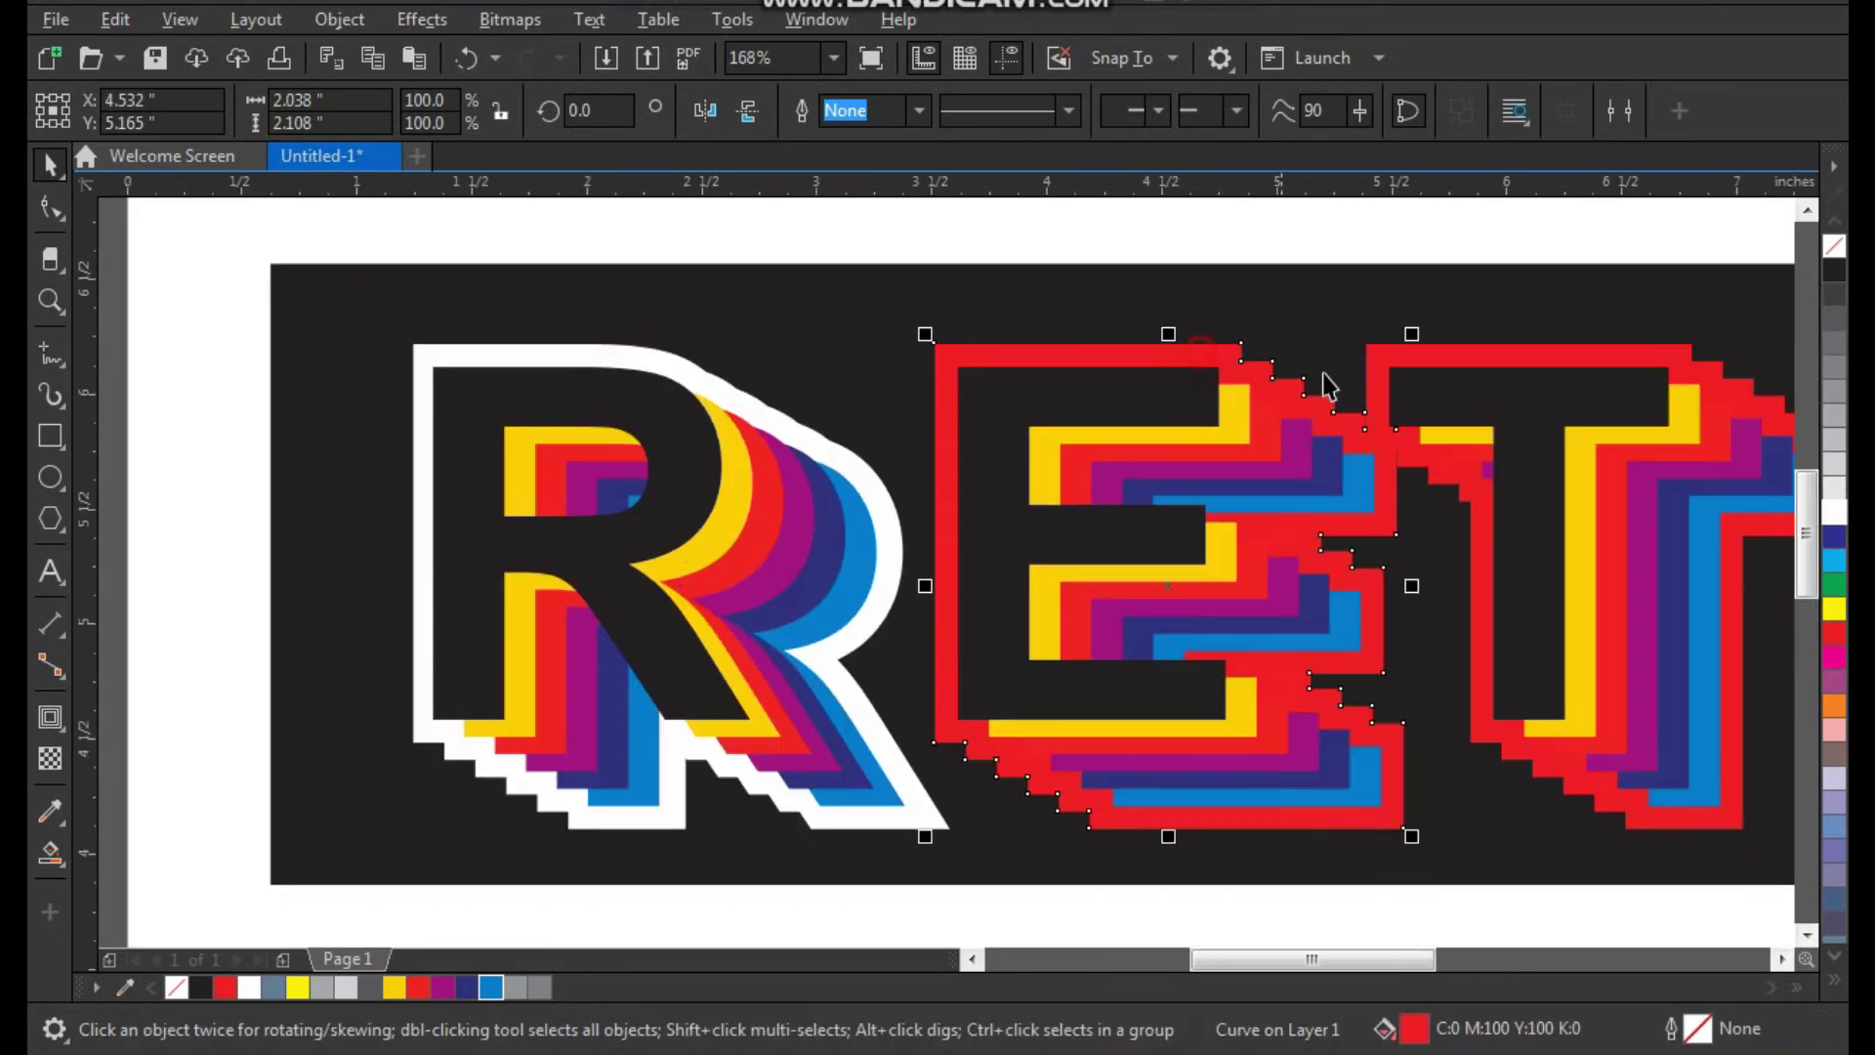
left_click(1834, 511)
Move the E with its backing left to overlap the first R and bring it to the front
left_click_drag(858, 302, 1434, 850)
left_click_drag(1313, 757, 1118, 739)
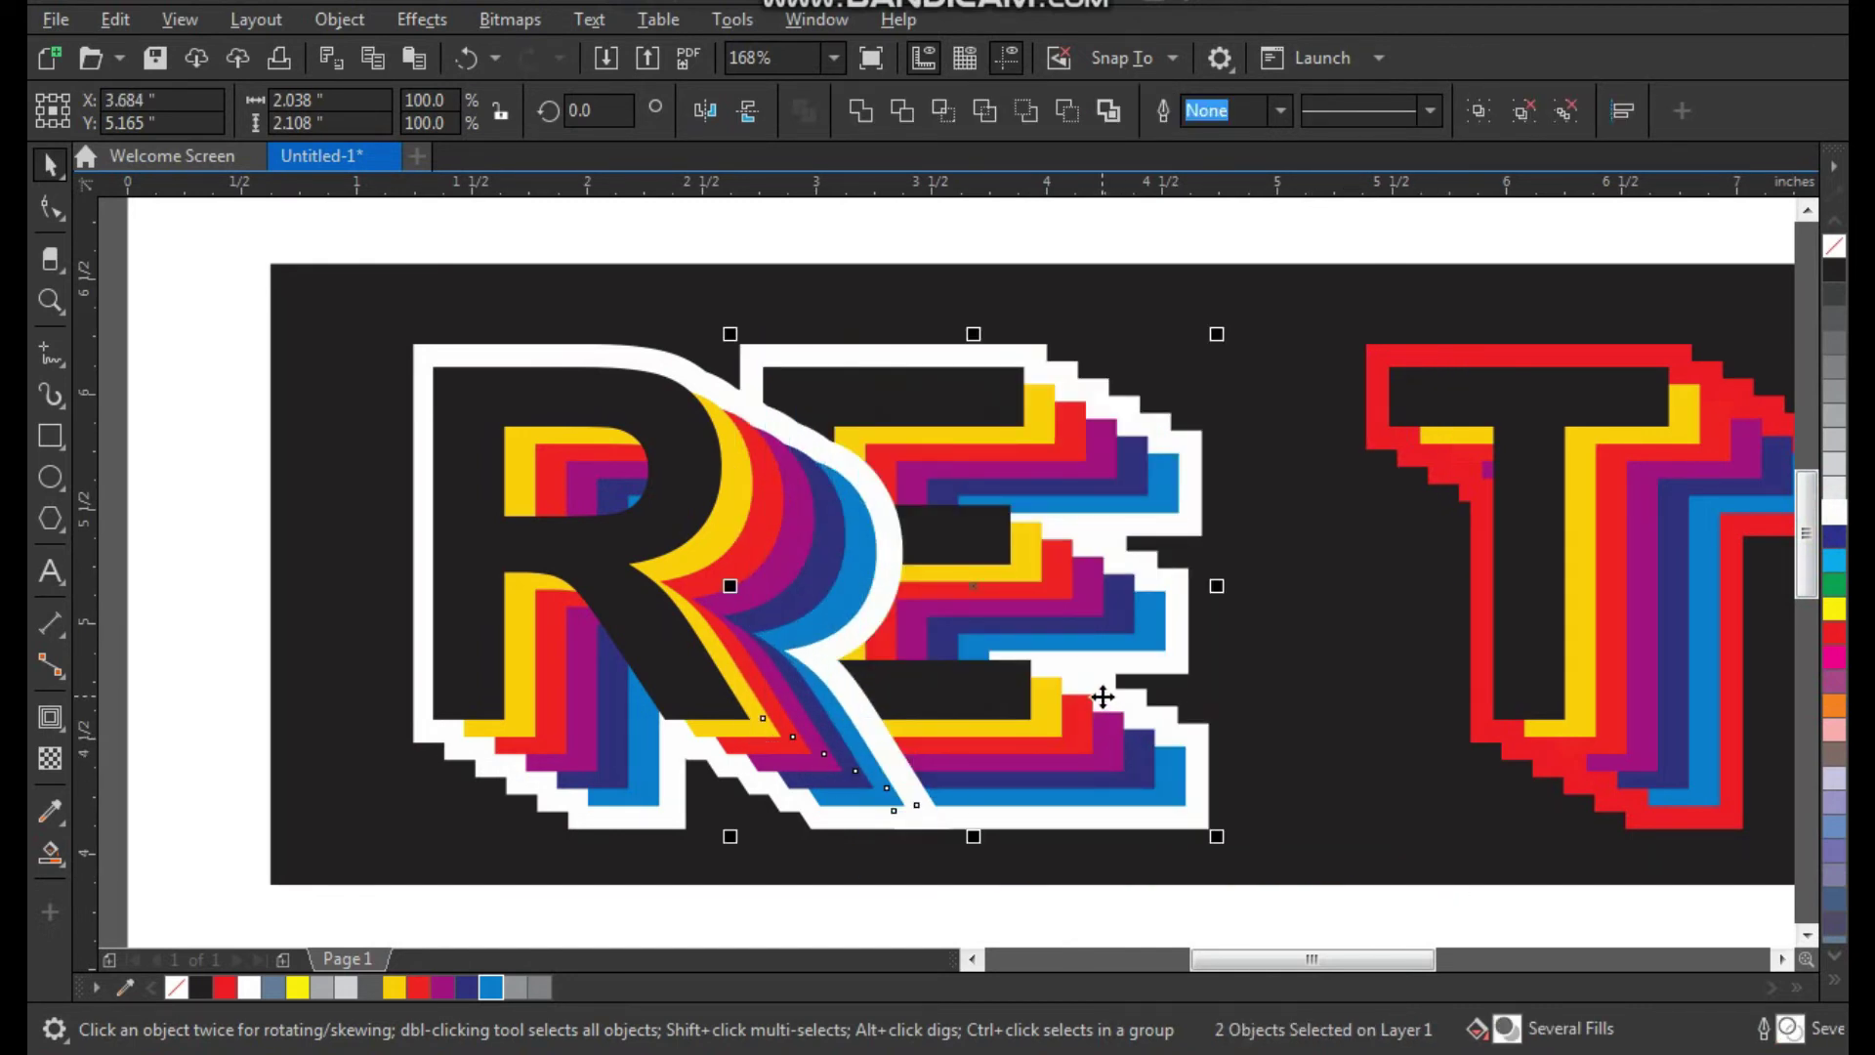
key("shift+Page_Up")
left_click_drag(896, 589, 910, 595)
key("F3")
left_click(1024, 867)
Fill the T's backing shape with white and move the T with its backing left to overlap the E
key("F2")
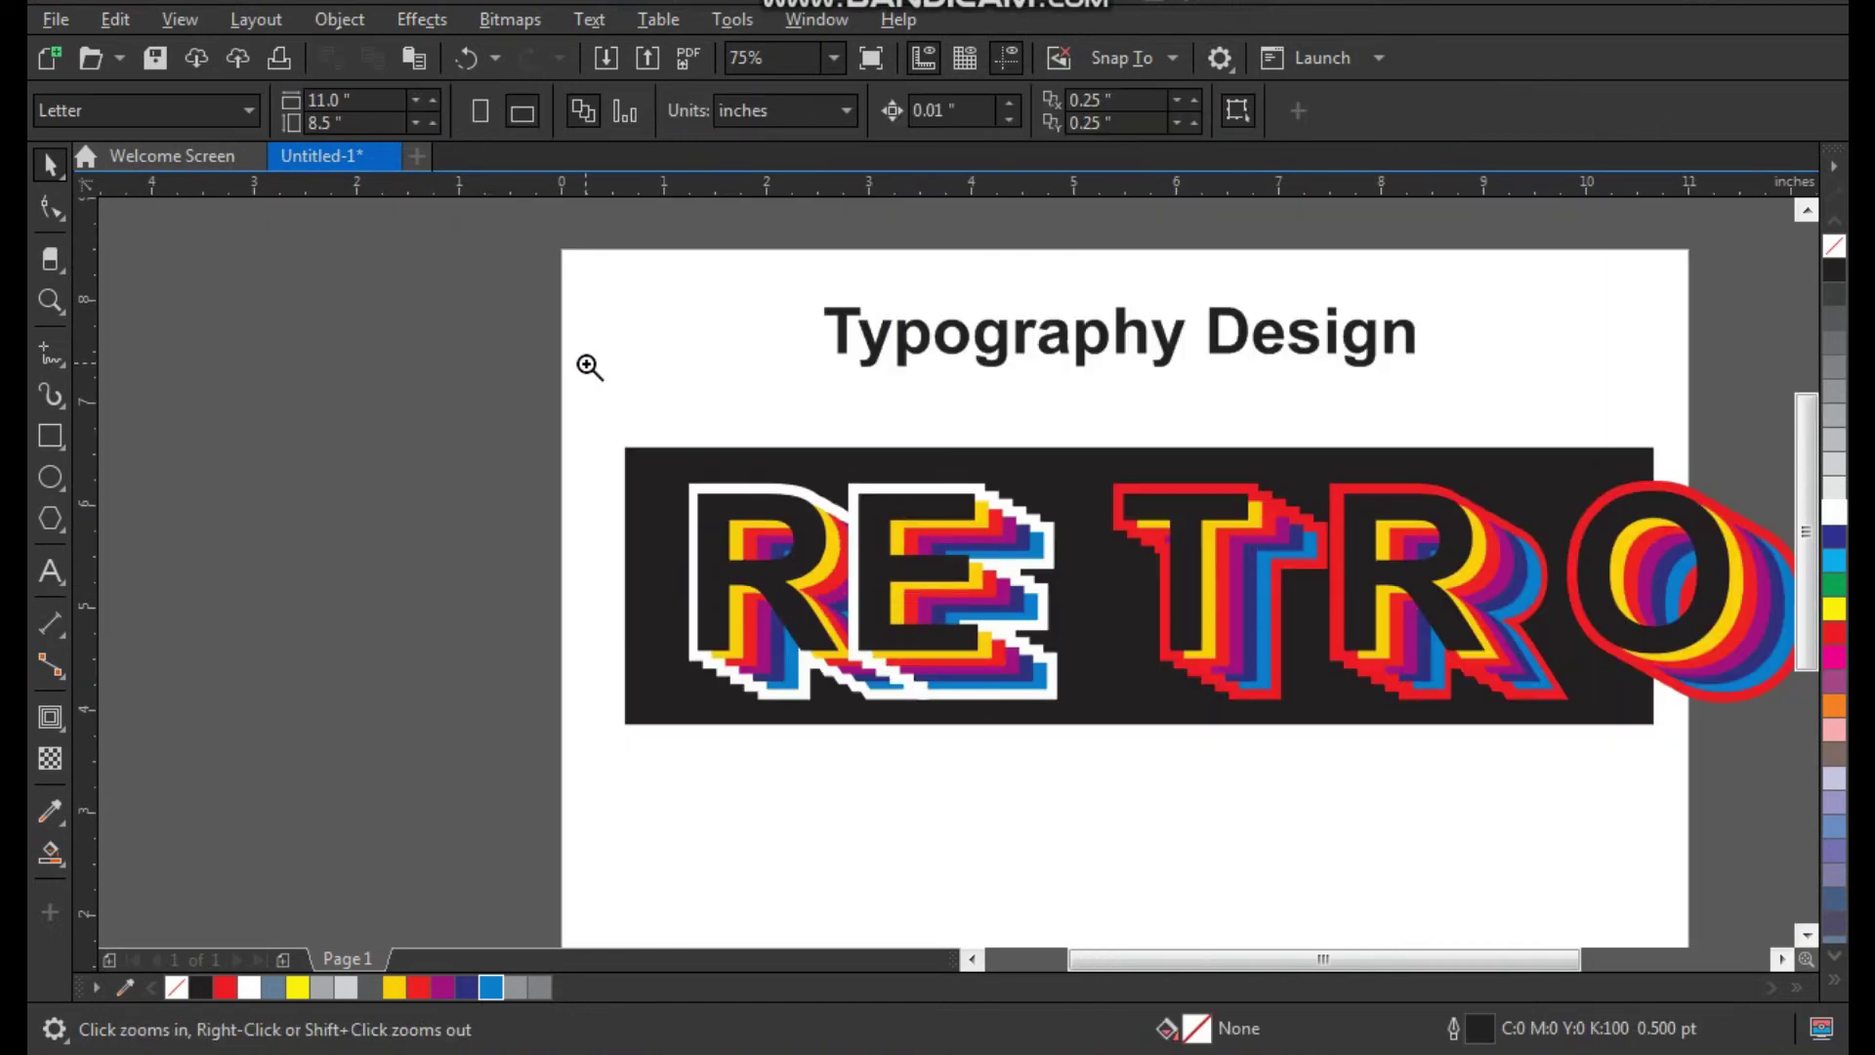
left_click_drag(586, 362, 1547, 805)
left_click(1075, 411)
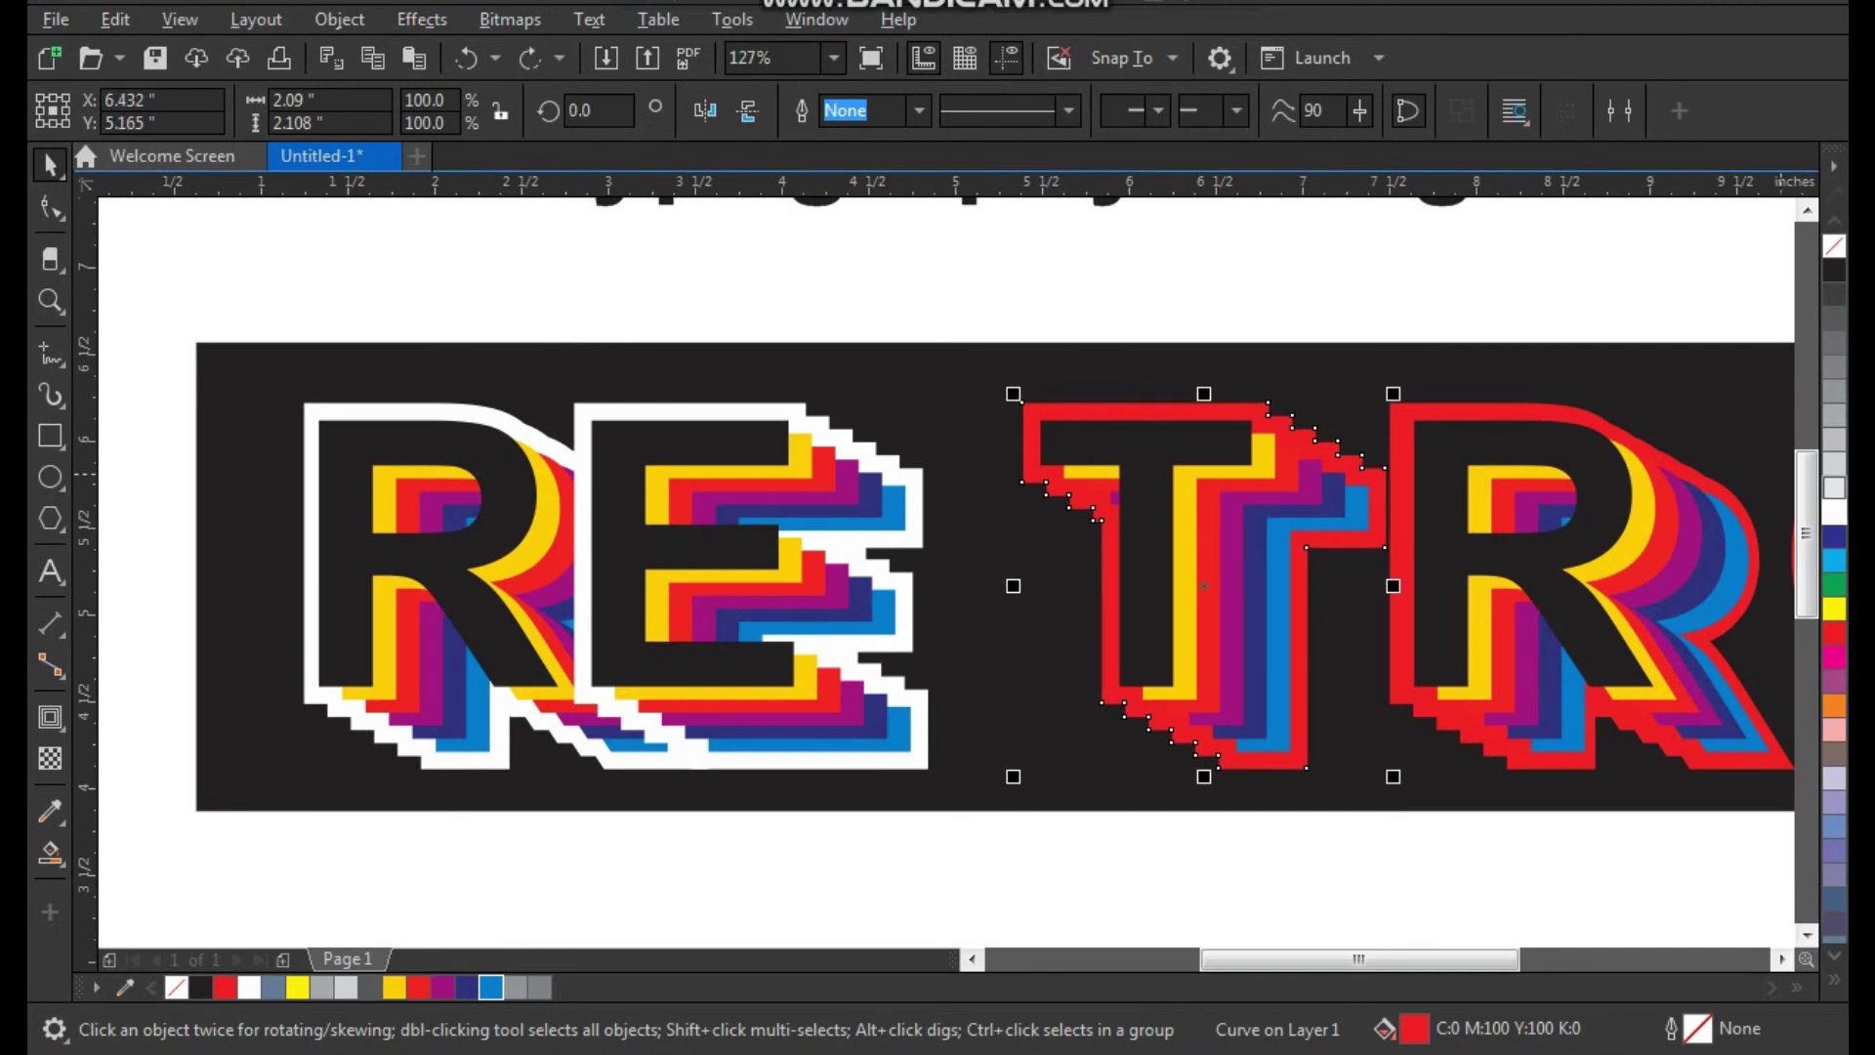
left_click(1834, 510)
left_click_drag(1017, 430, 1388, 786)
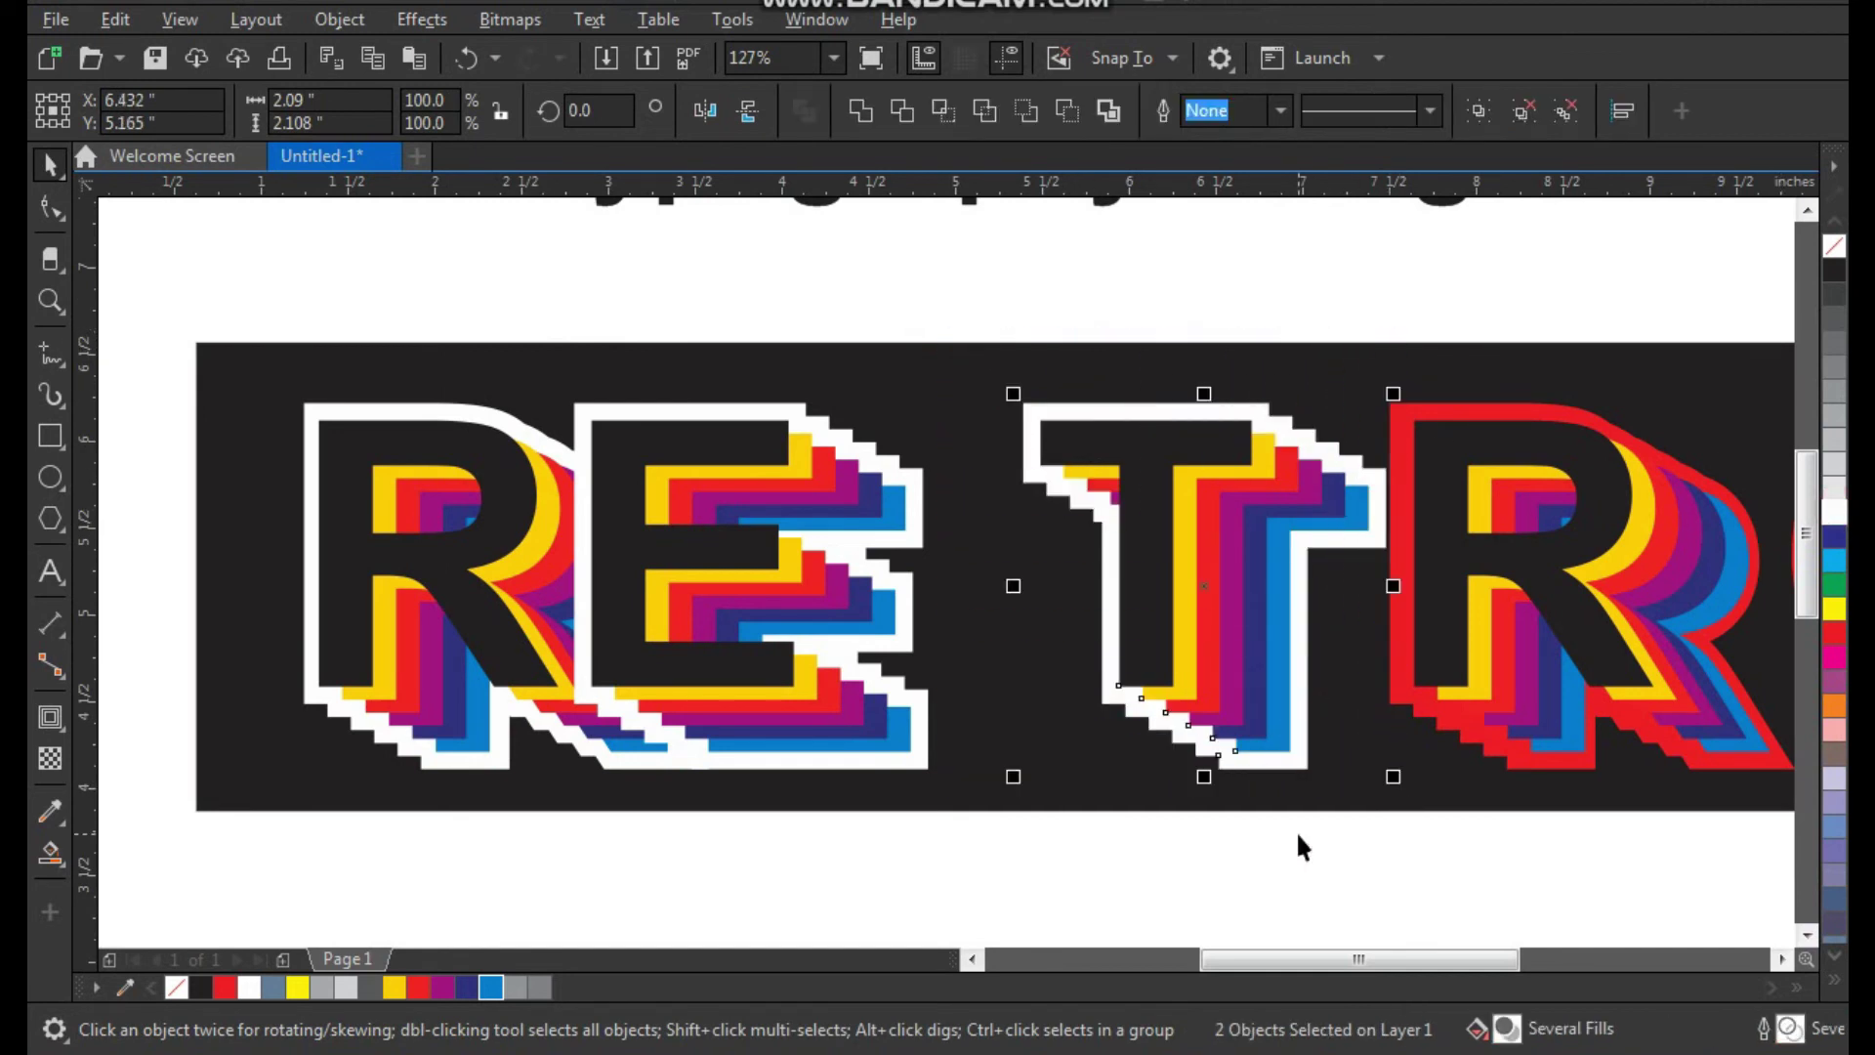
left_click_drag(1227, 582, 1009, 570)
scroll(956, 600, "down", 1)
Fill the second R's red backing shape with white
key("z")
left_click_drag(684, 381, 1527, 787)
left_click(1132, 413)
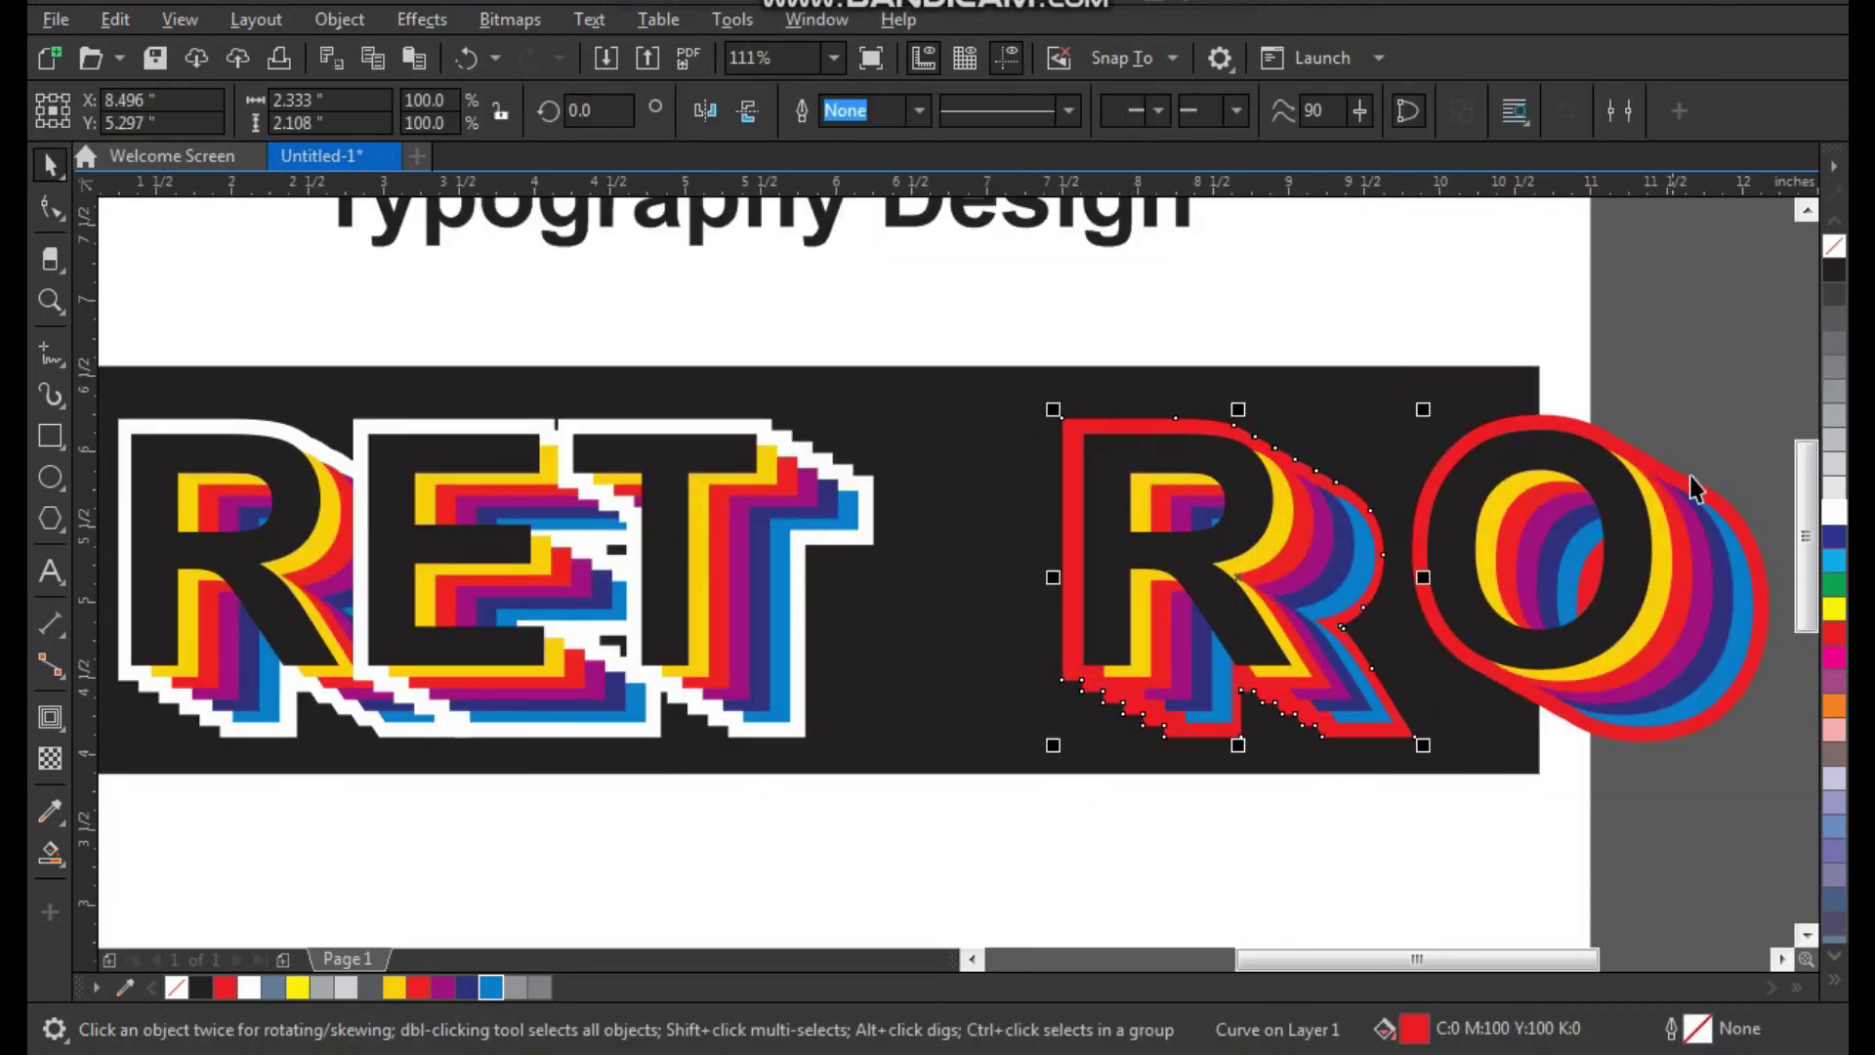
right_click(1832, 515)
Nudge the second layered R group slightly up and left within its white backing shape
left_click_drag(954, 349, 1314, 840)
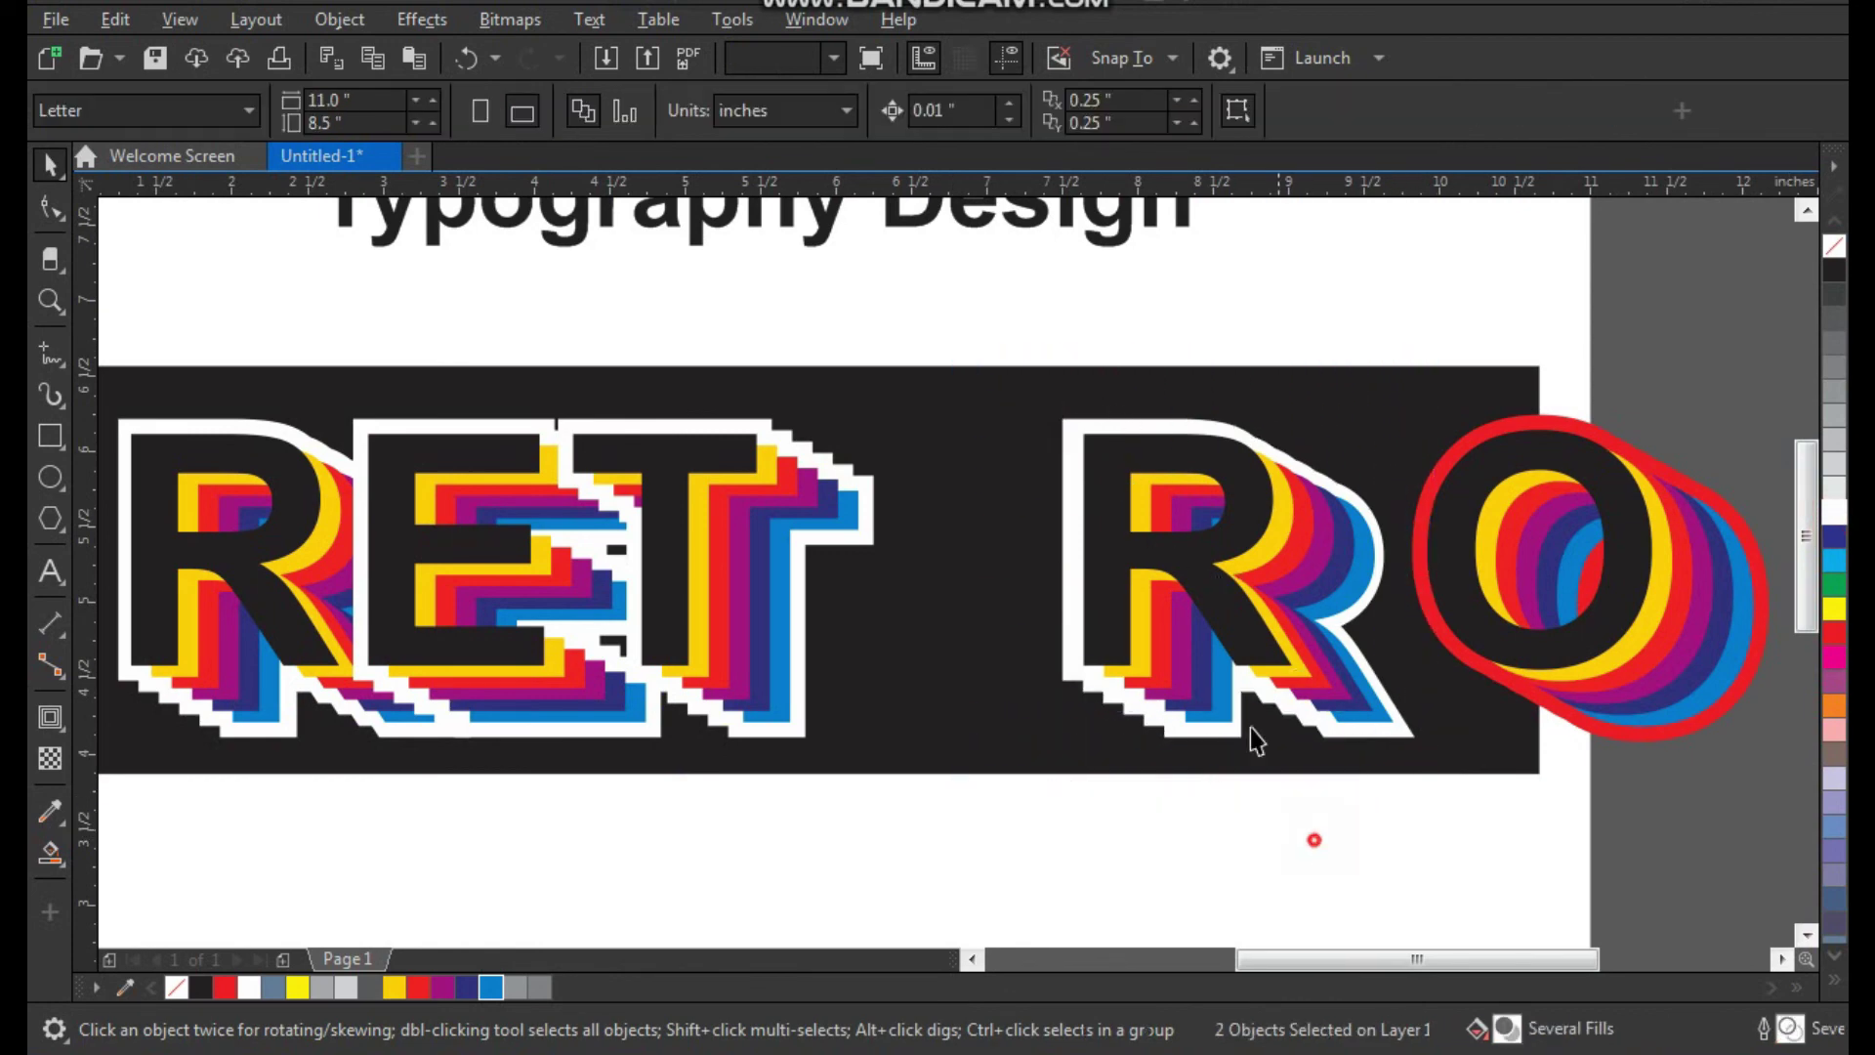
left_click(1225, 634)
key("z")
left_click_drag(949, 398, 1423, 737)
key("space")
key("Up")
key("Up")
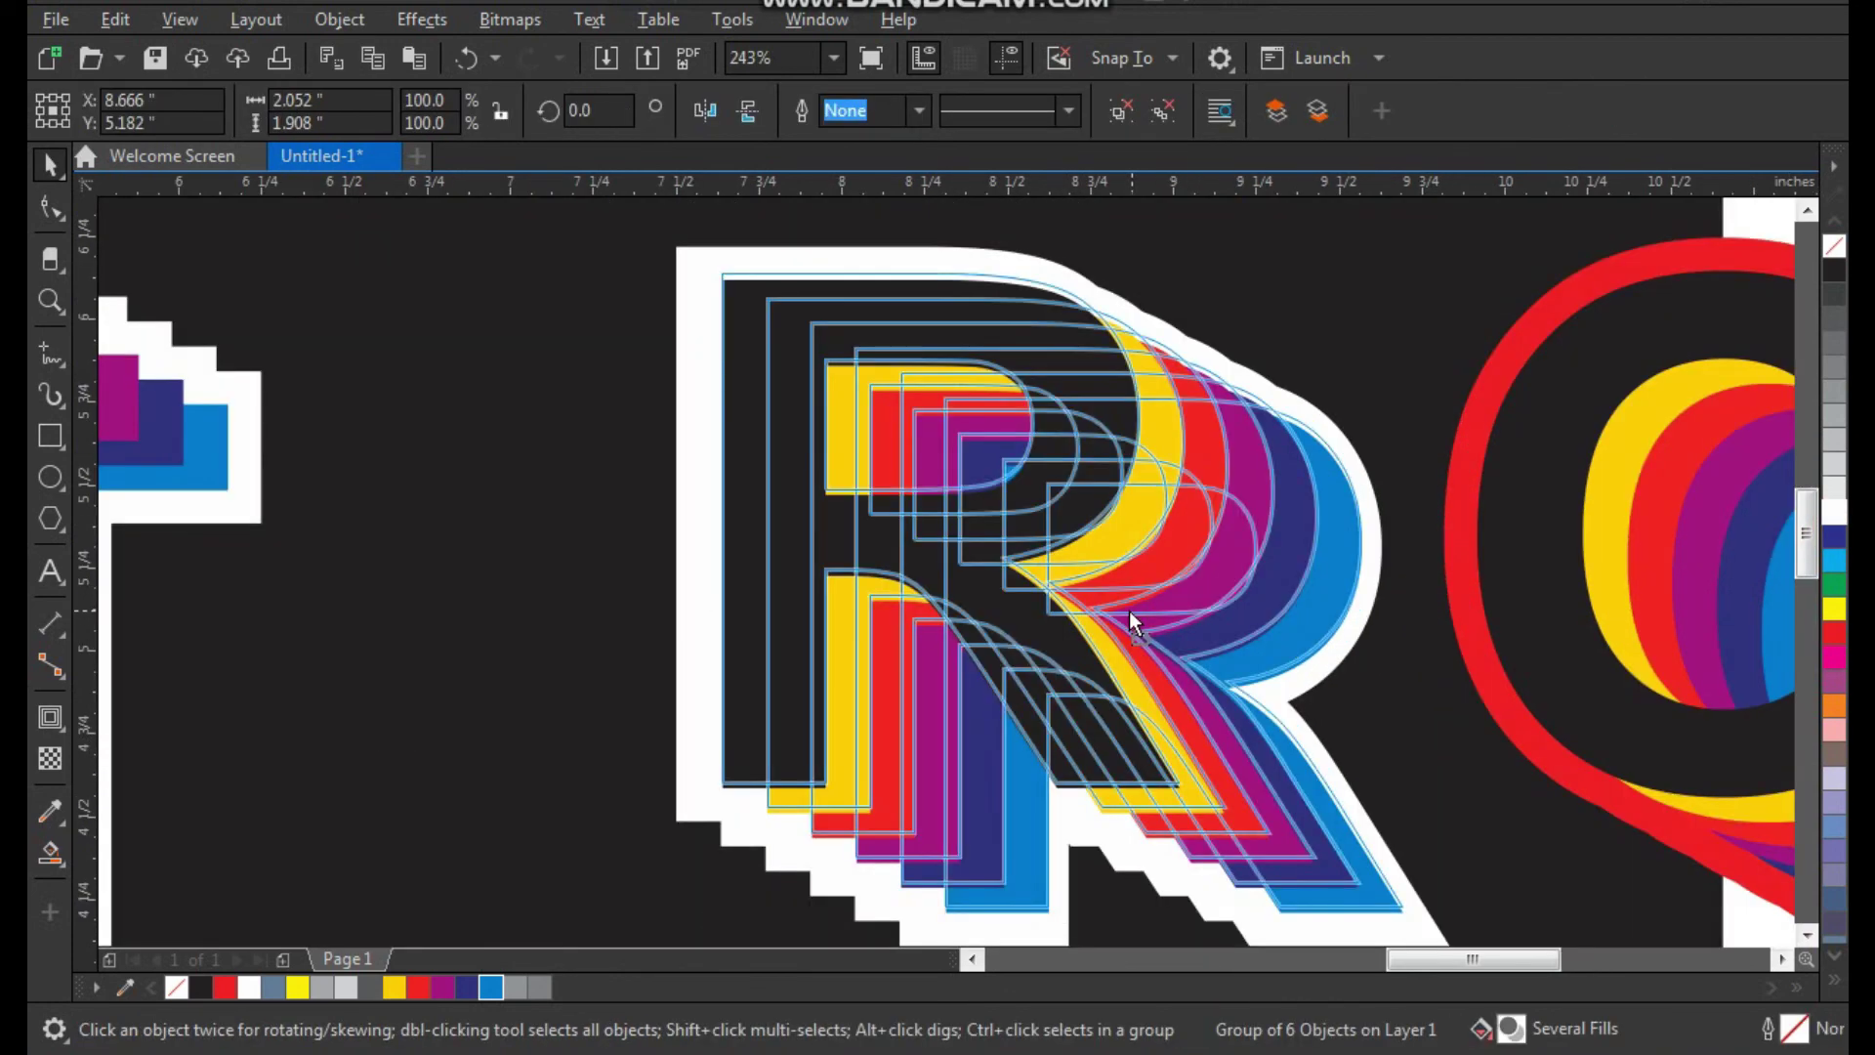
key("Left")
key("Left")
key("Down")
Move the second R with its white backing left so it sits against the T
scroll(1105, 564, "down", 3)
left_click_drag(739, 339, 1364, 828)
left_click_drag(1071, 607, 750, 586)
scroll(967, 541, "down", 1)
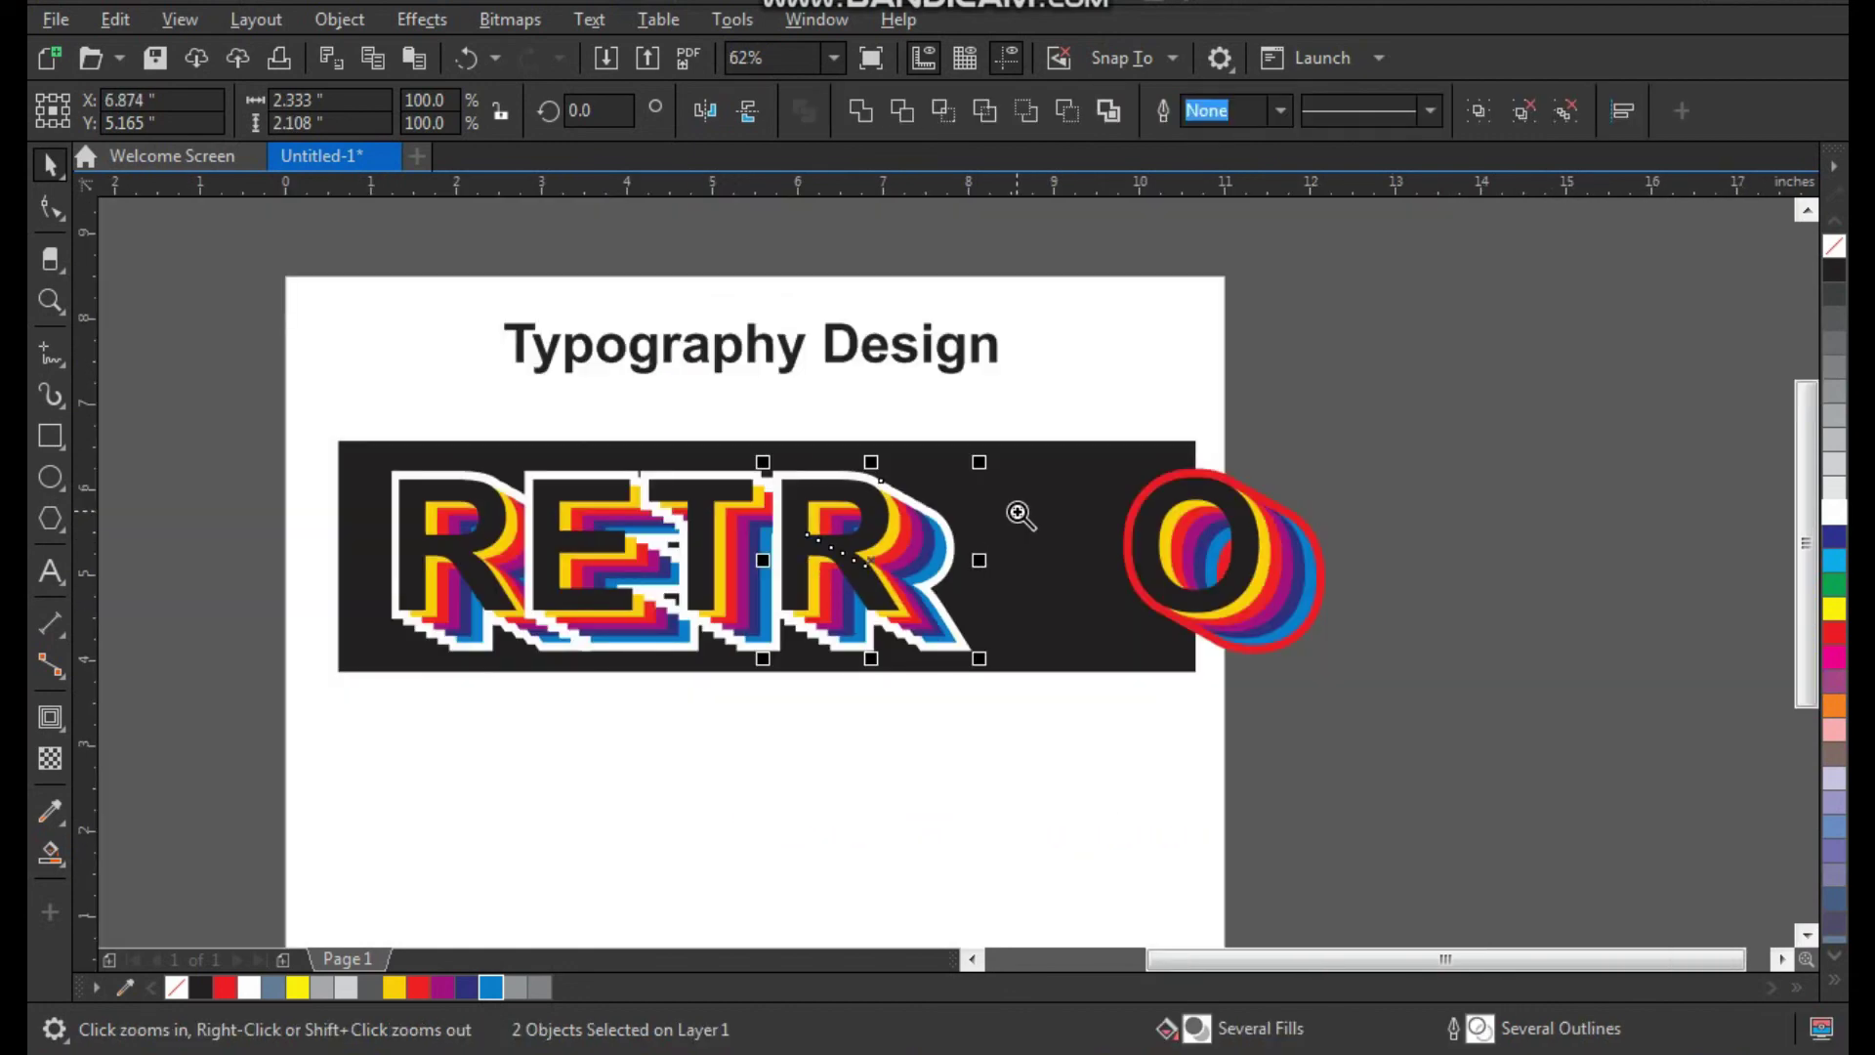
Fill the O's backing shape with white and move the O with its backing left to overlap the second R
left_click_drag(1377, 362, 532, 728)
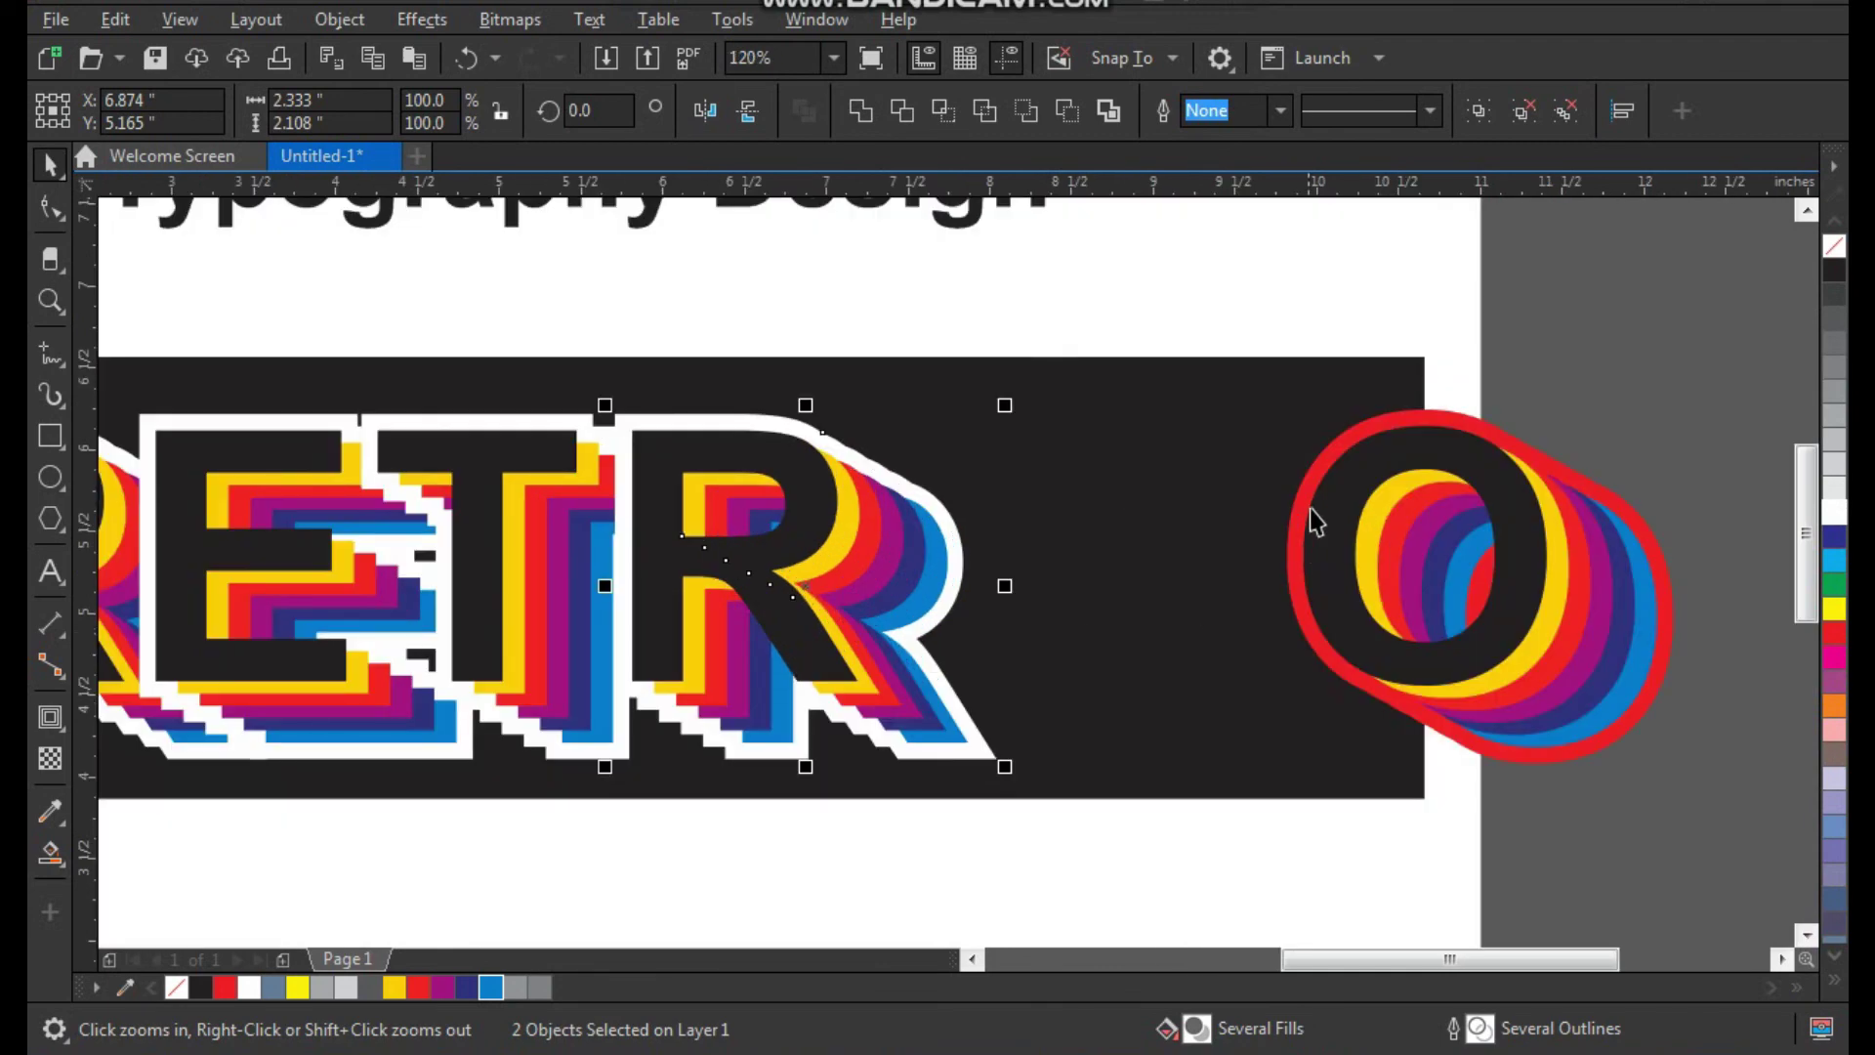
left_click(1383, 437)
left_click(1834, 511)
left_click_drag(1153, 314, 1679, 801)
left_click_drag(1580, 743, 1113, 640)
left_click(1137, 643)
left_click(1473, 562)
Group the RETRO lettering and center it horizontally and vertically on the black rectangle
scroll(1473, 561, "down", 2)
key("F2")
left_click_drag(678, 732, 681, 732)
left_click_drag(259, 344, 1486, 776)
left_click(1553, 645, "shift")
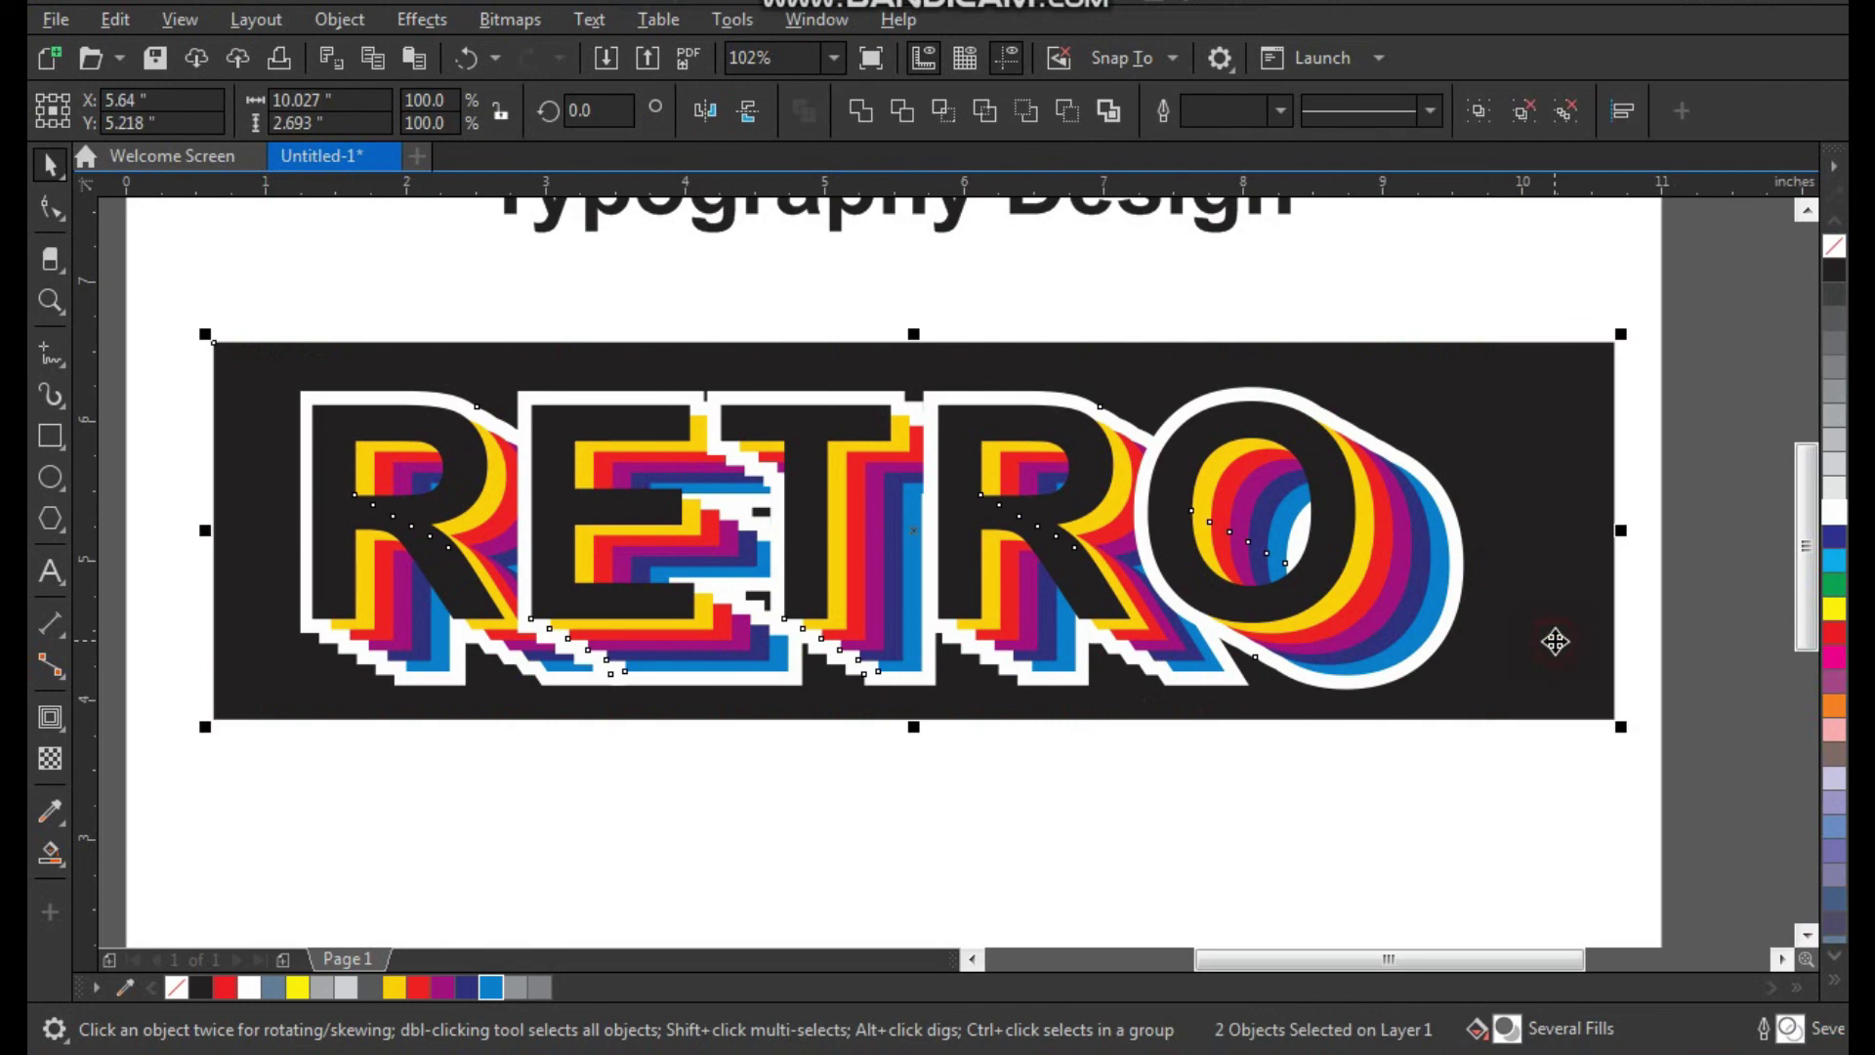
key("c")
key("e")
left_click(1443, 759)
left_click(1428, 569)
left_click(1639, 508)
scroll(1068, 493, "down", 2)
key("F2")
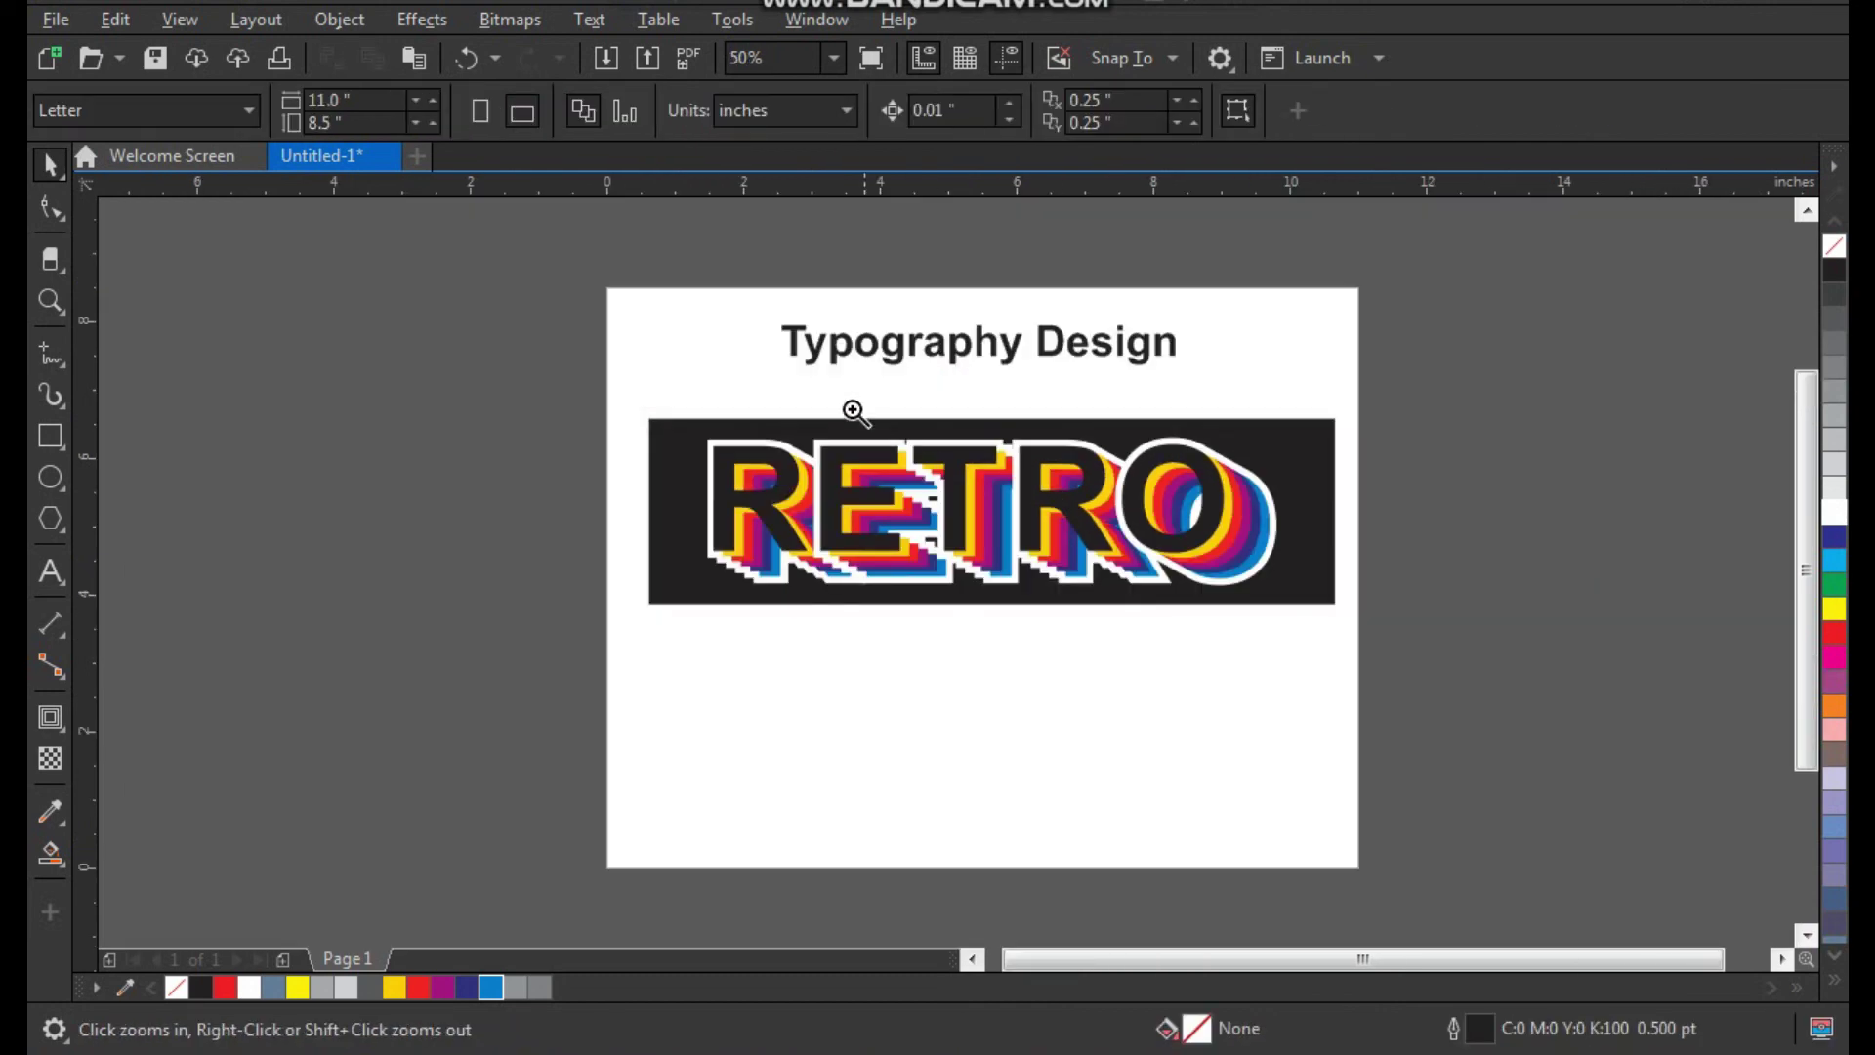
left_click_drag(1015, 542, 1339, 682)
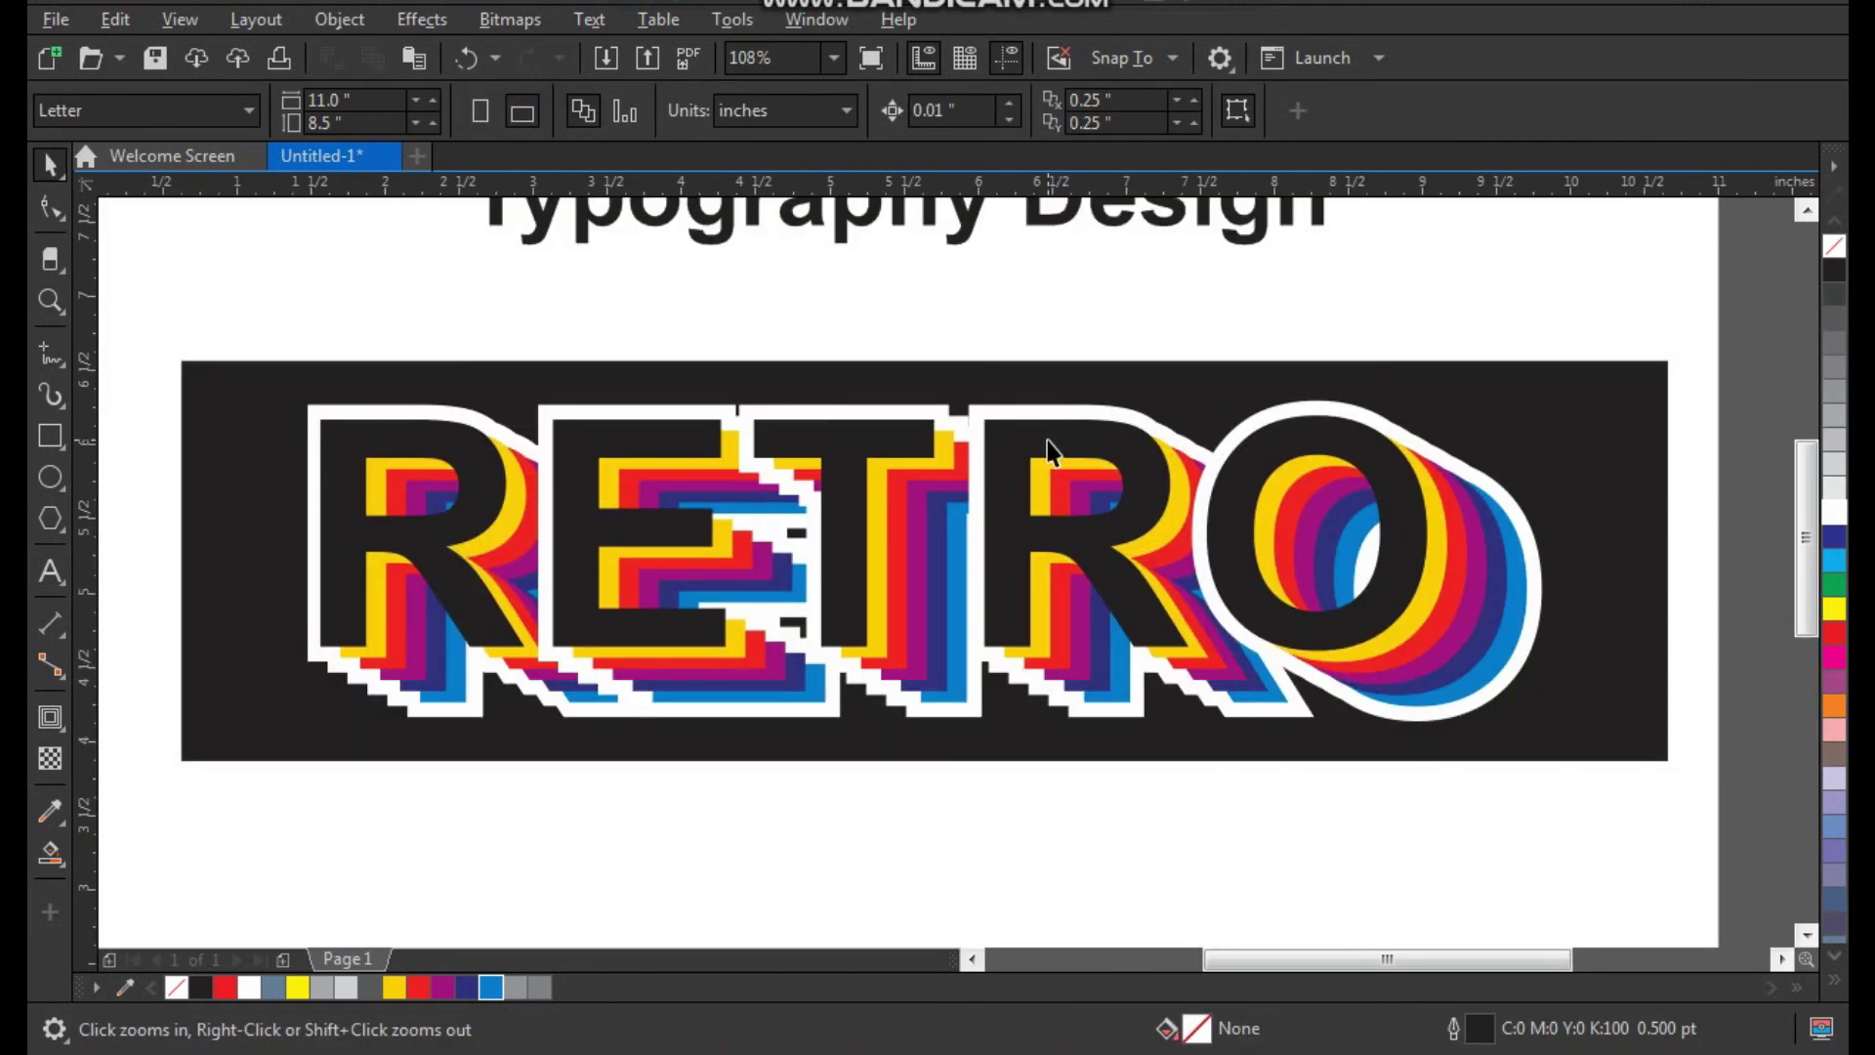